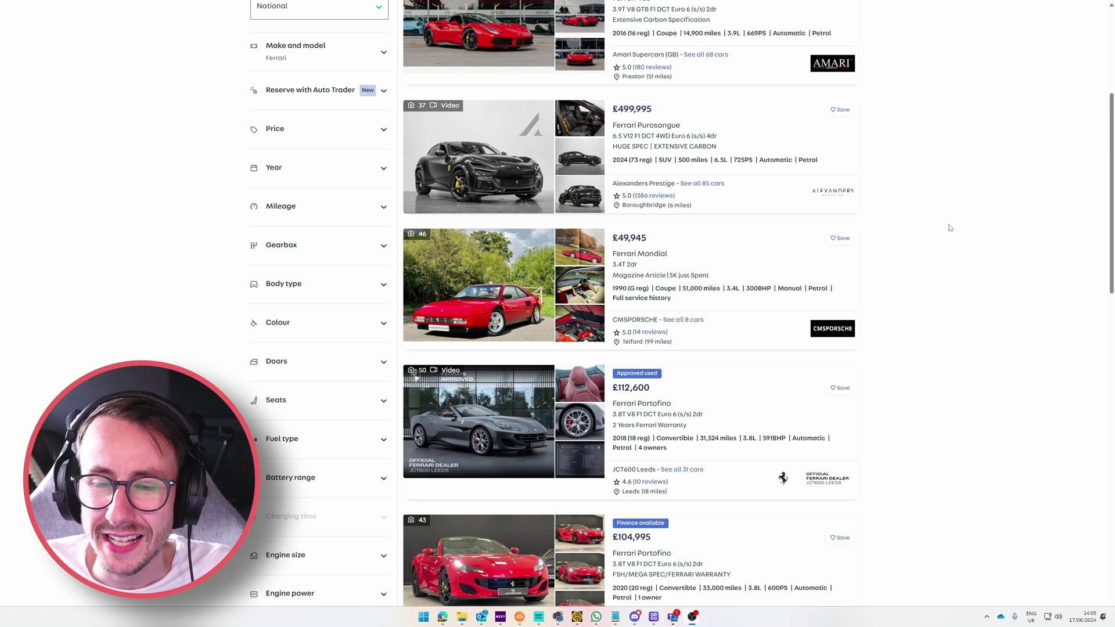
Scroll the Ferrari results and open the grey 2018 Portofino listing priced at £112,600
scroll(962, 274, down, 1)
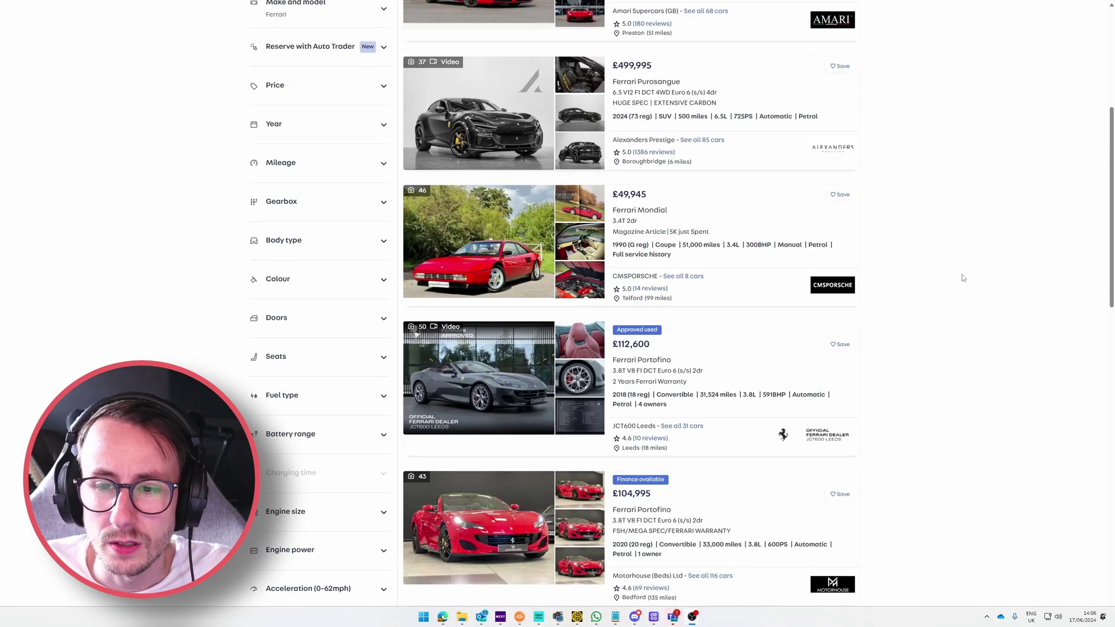
scroll(961, 278, down, 1)
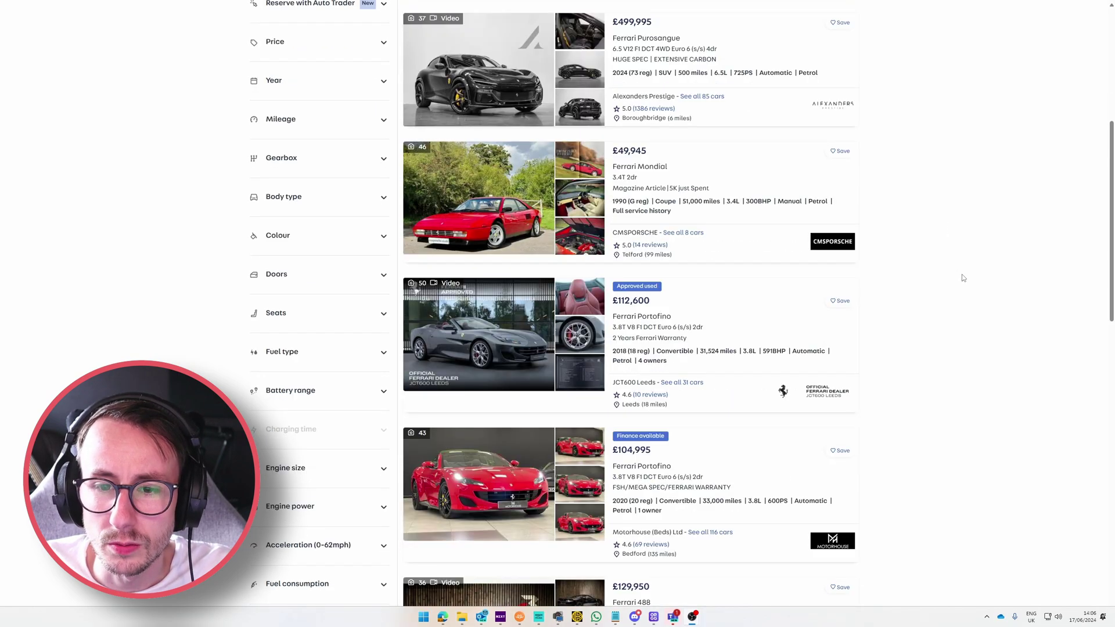
click(500, 340)
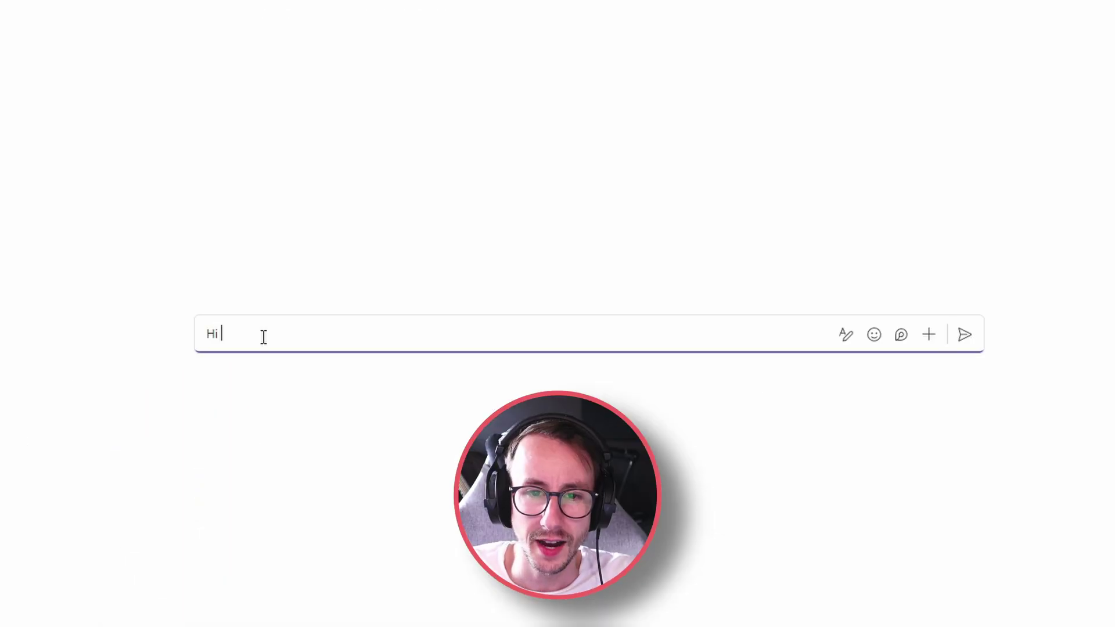
Write the opening lines announcing that HaloPSA can now track time for everything, including breaks and training
text(Robbie, I've just setup an )
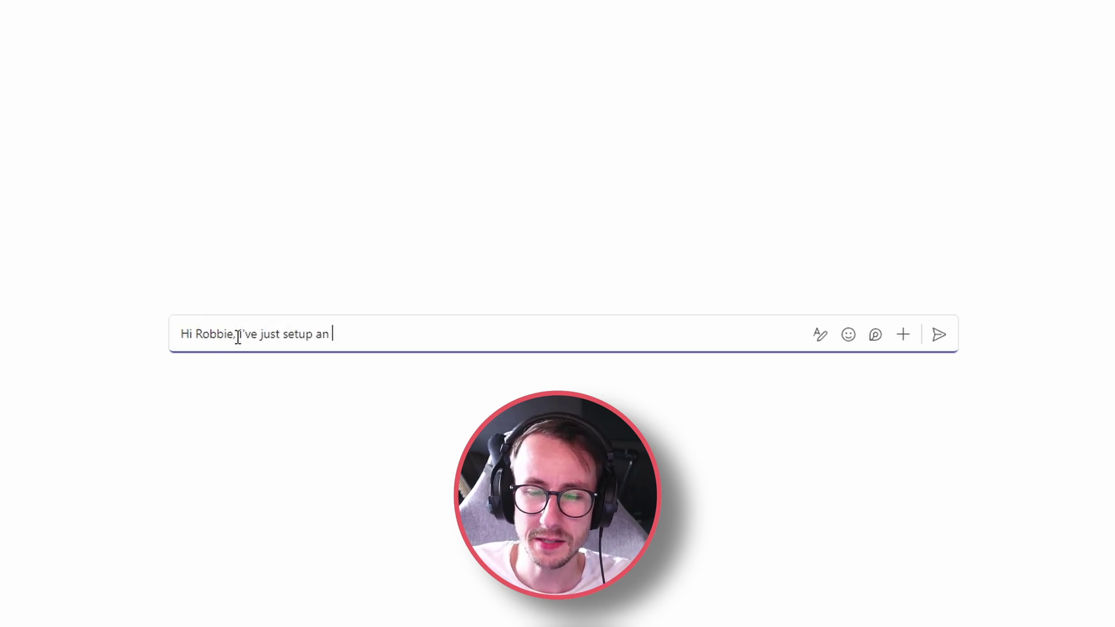
text(AMAZING mechanism in HaloPSA!)
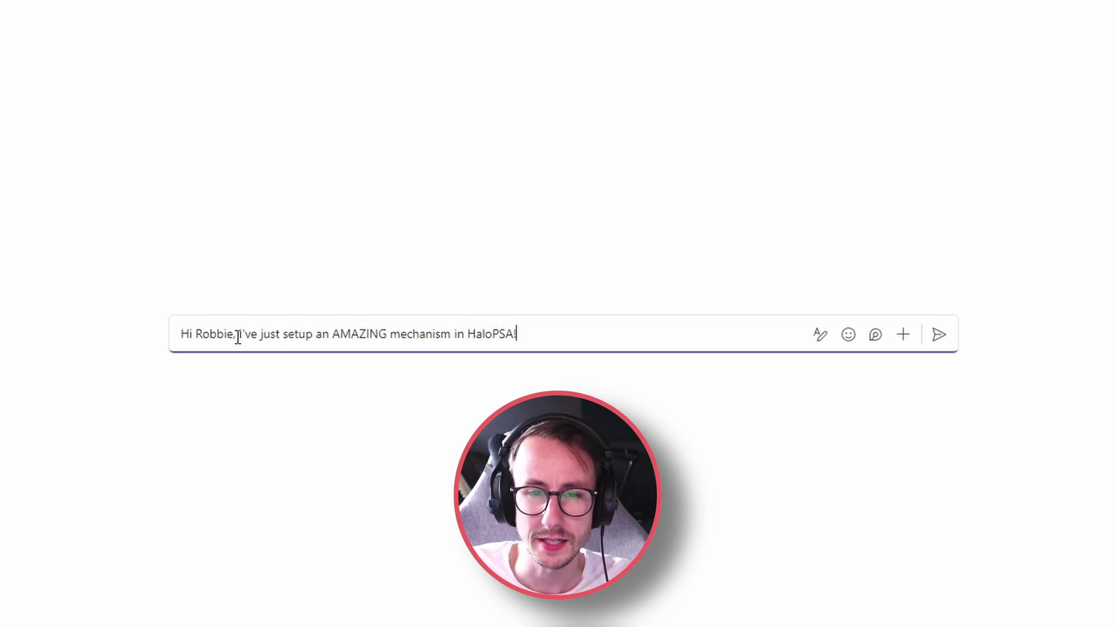
key(shift+Return)
text(You can now track your time for ever)
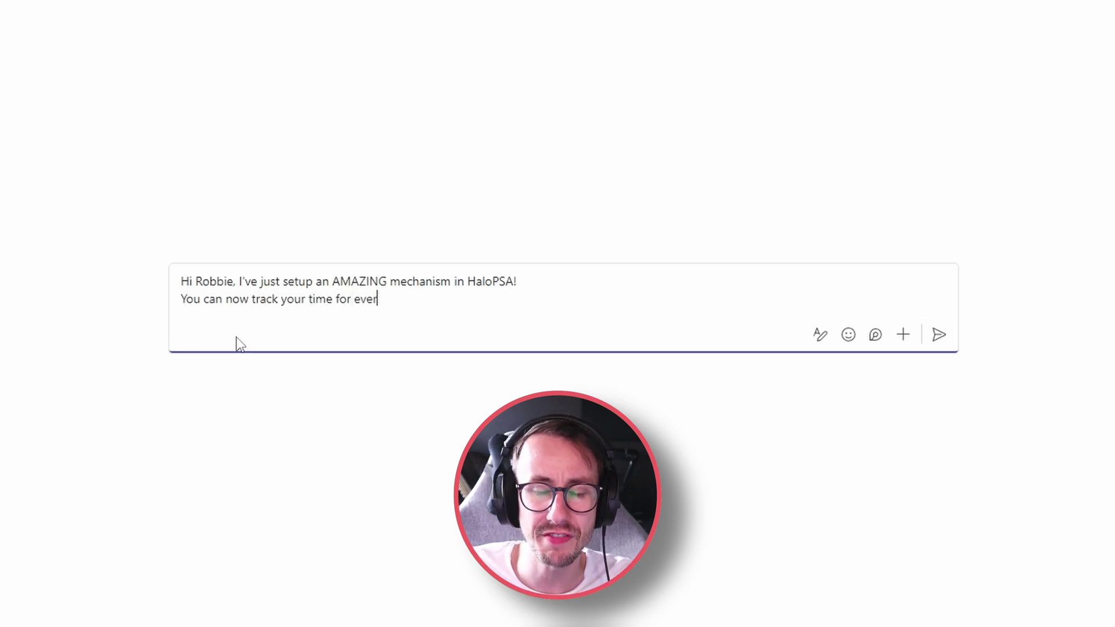
text(ything you do!)
key(shift+Return)
key(shift+Return)
text(When you go the )
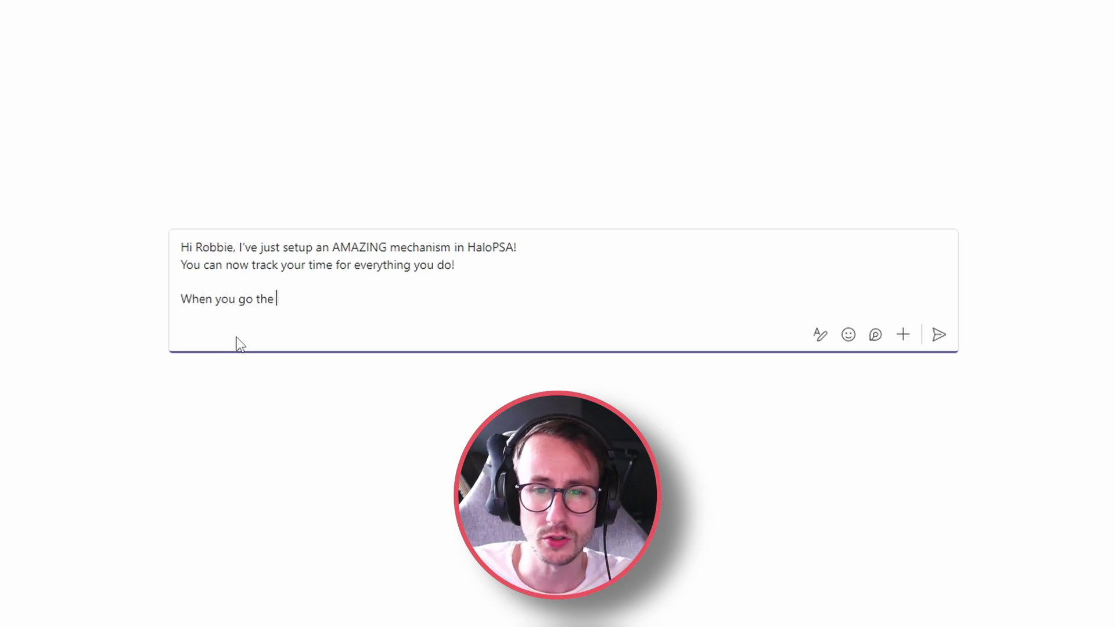
text(toilet, when you make a cup of coffe)
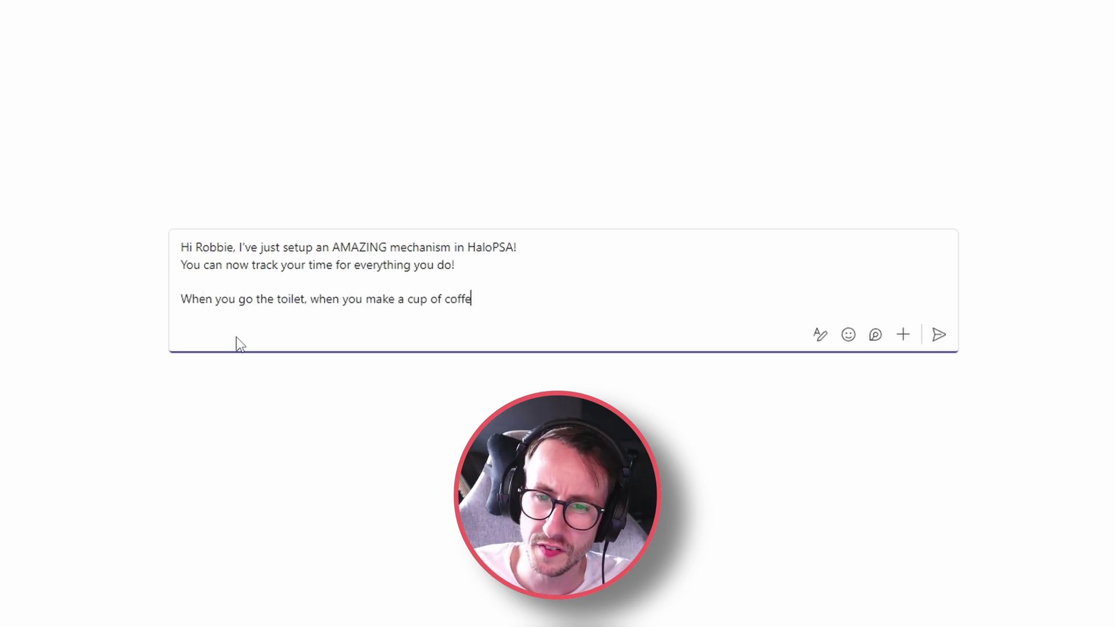
text(e, training, developmen)
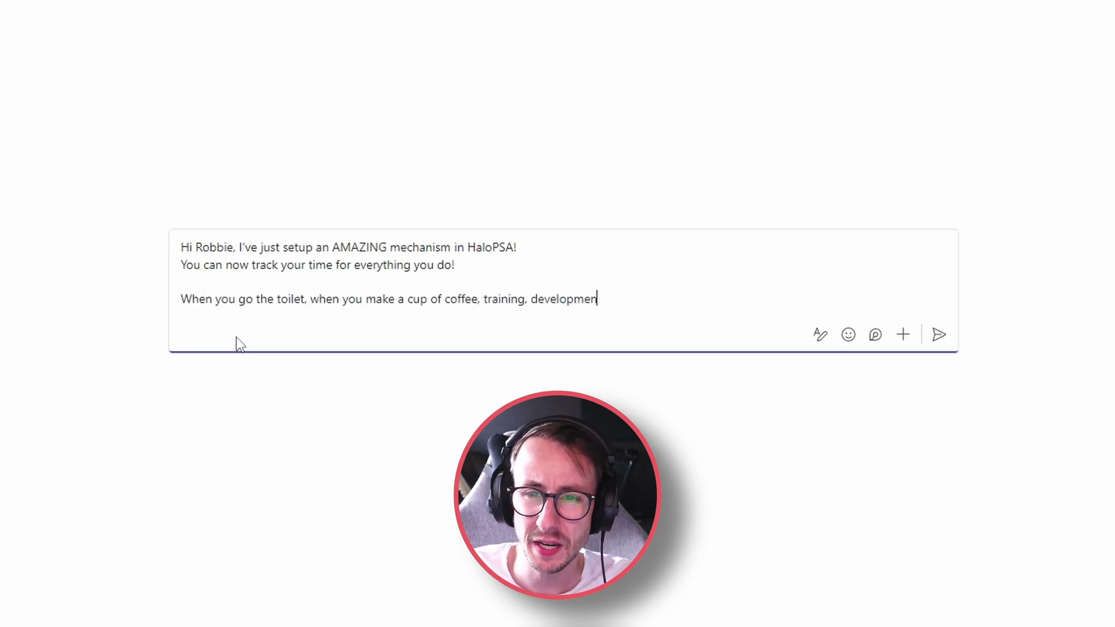
text(t! Literally everything mate!)
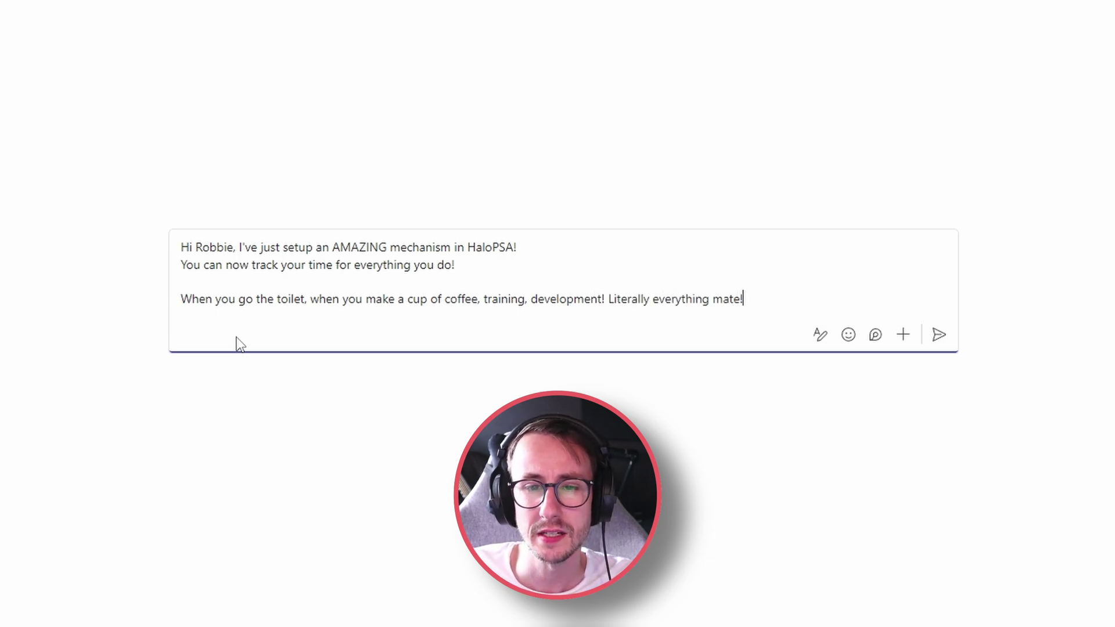
Add the 100% Time Sheet Completion line and the training offer, then send the message
key(shift+Return)
text(W)
key(BackSpace)
text(You can now have 100% )
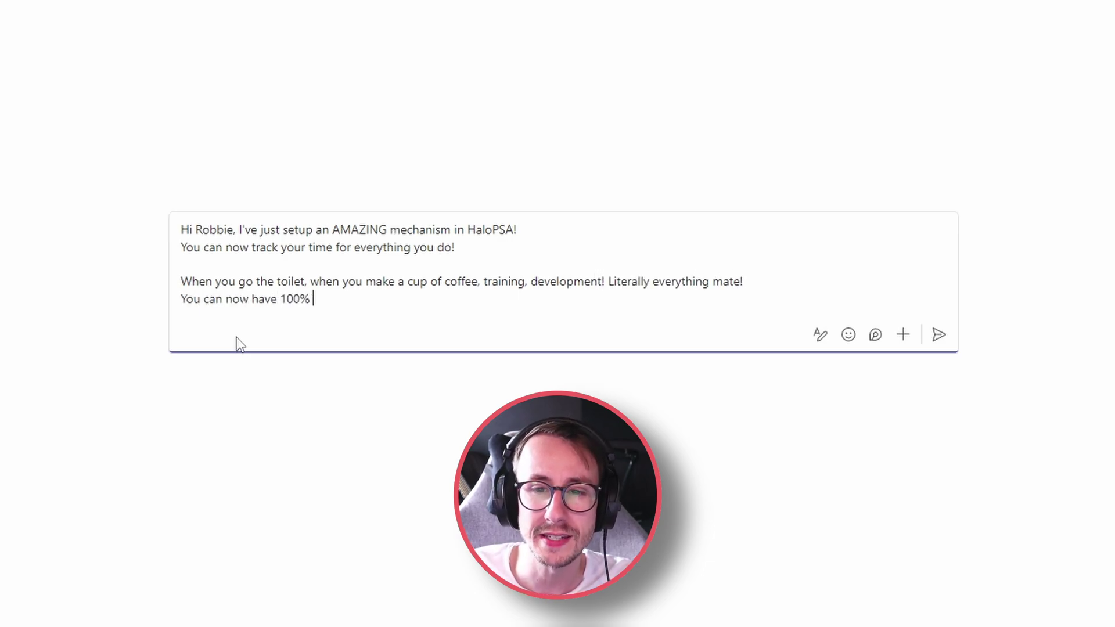
text(Time Sheet Completion)
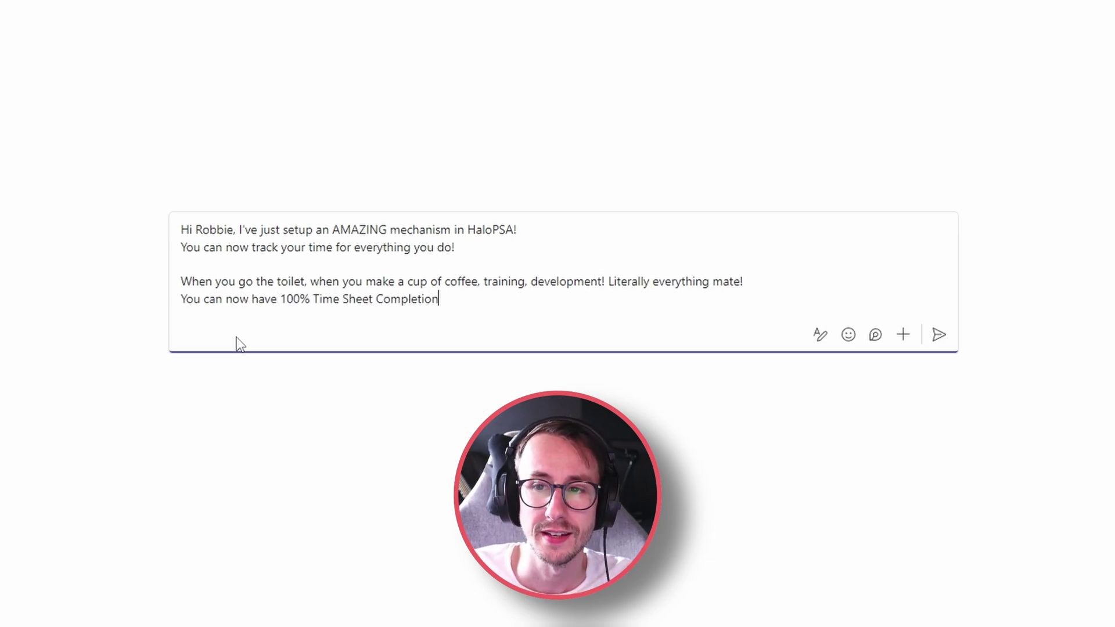
text( it's going to be amazing!)
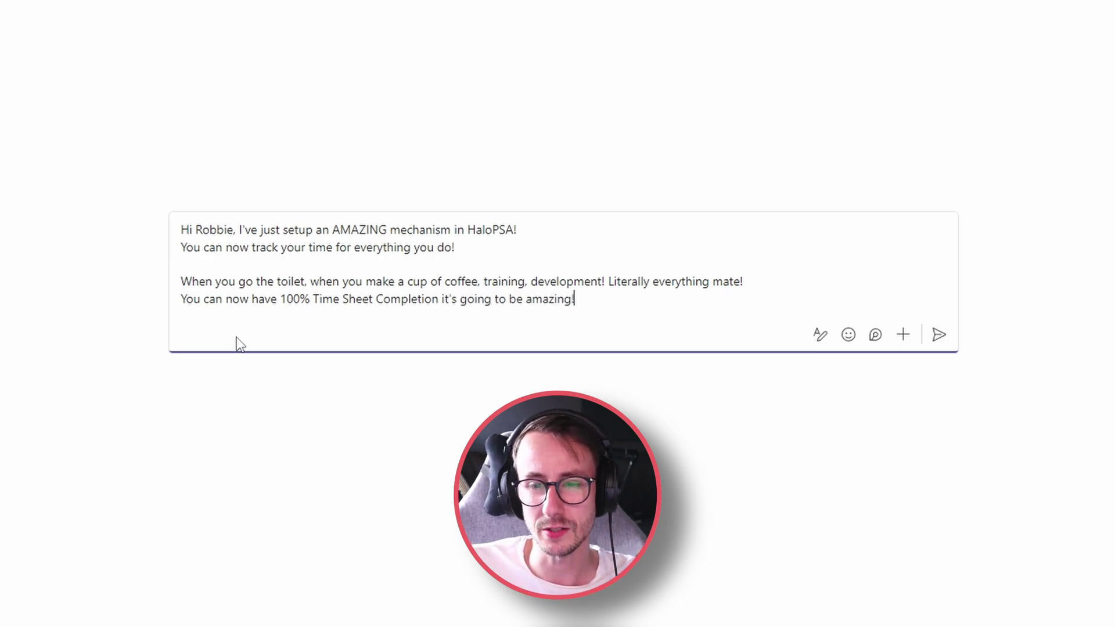
key(shift+Return)
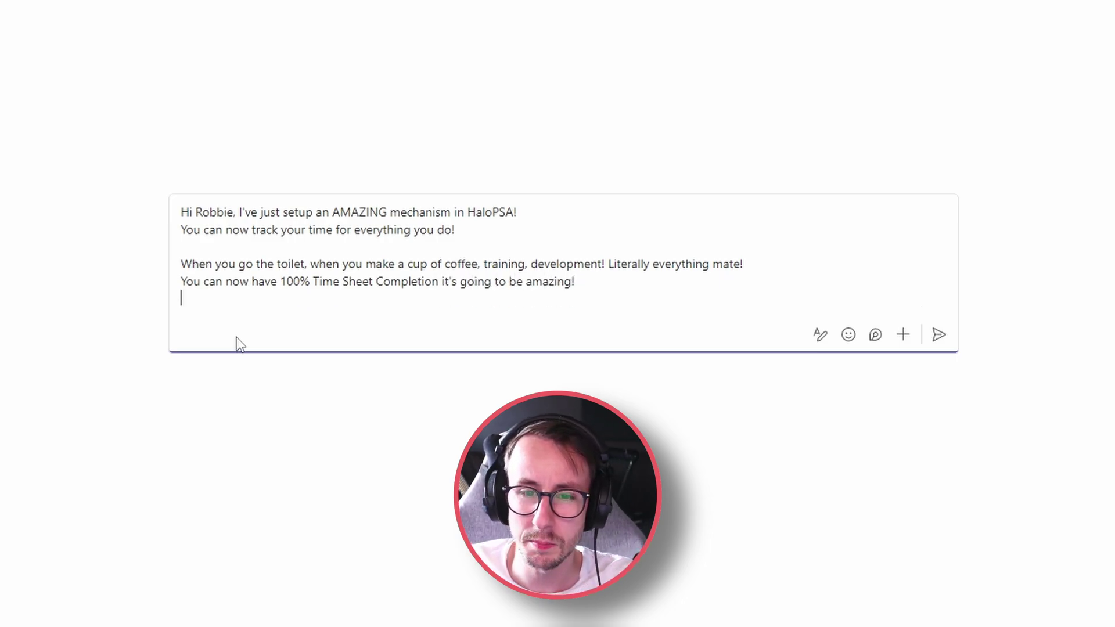
key(shift+Return)
text(Let me know when you want training on how to )
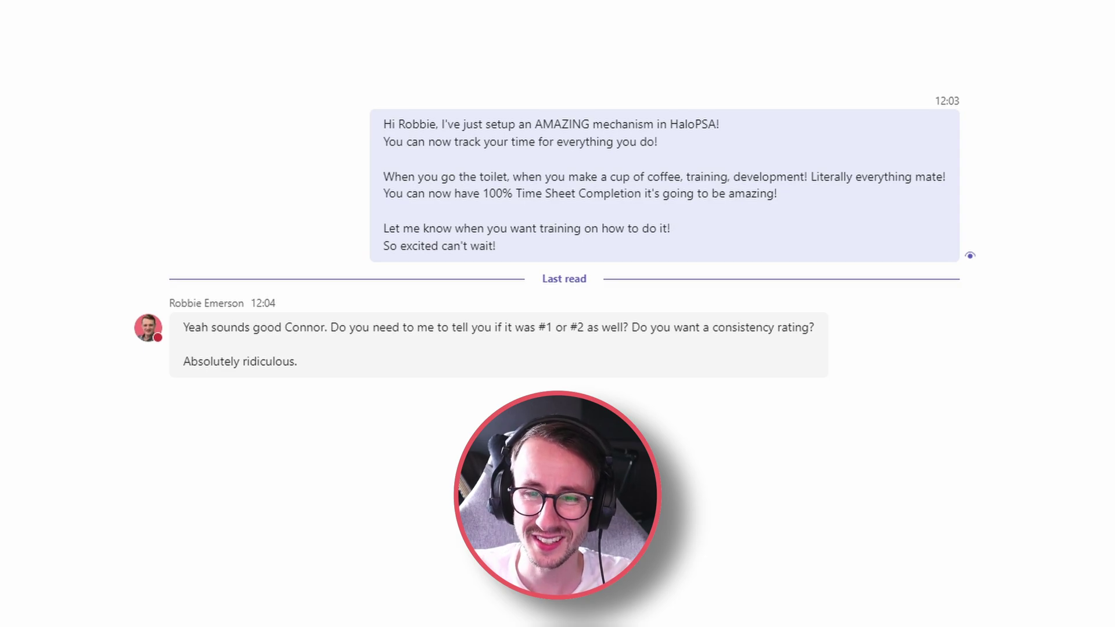
key(Return)
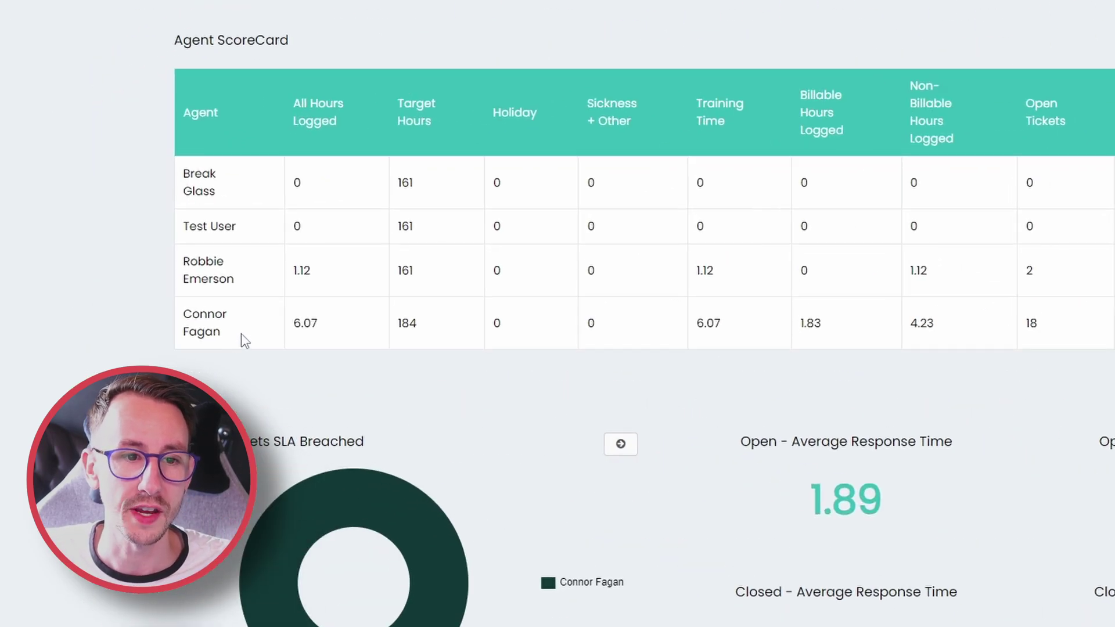
Highlight the 6.07 figures shown for All Hours Logged and Training Time
drag(292, 327, 323, 331)
click(324, 332)
drag(685, 325, 734, 324)
click(734, 325)
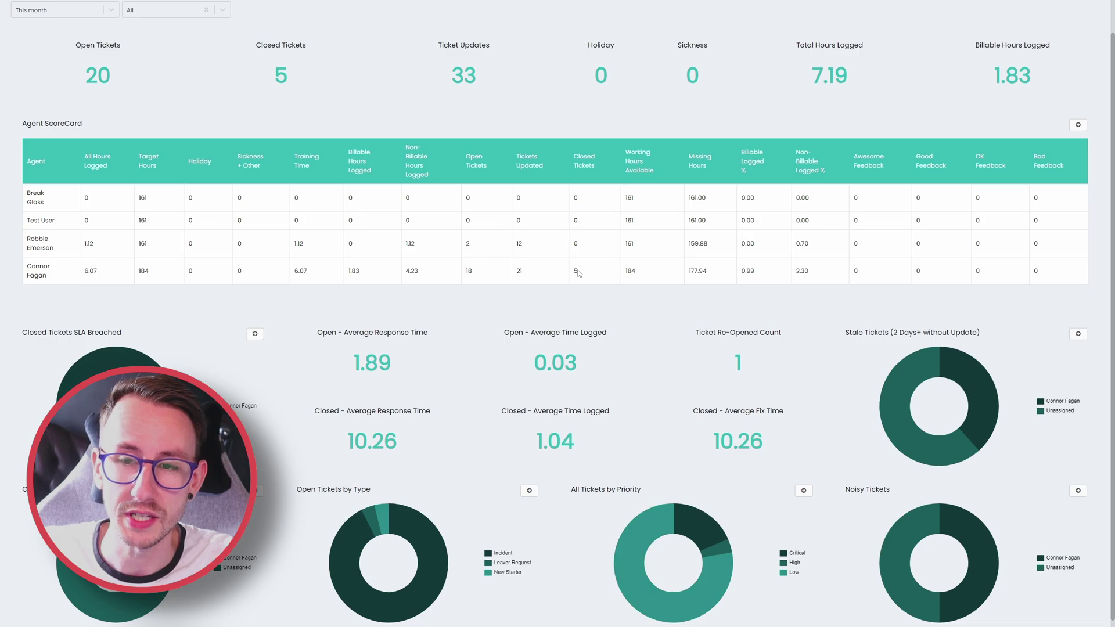
Leave full screen, then put the browser back into full-screen mode
mouse_move(501, 2)
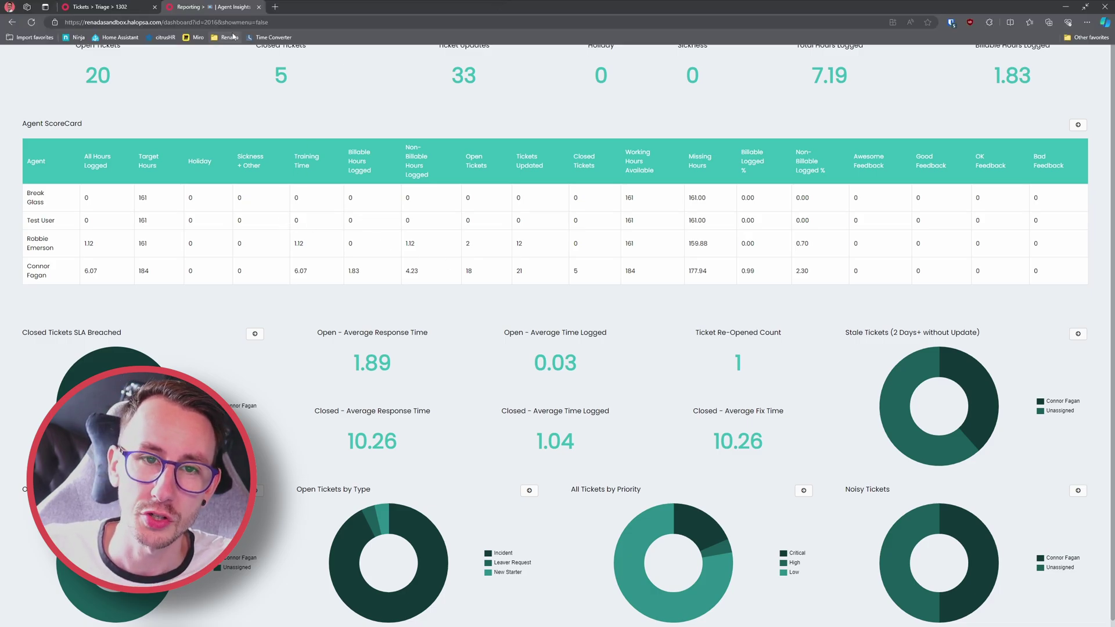
key(F11)
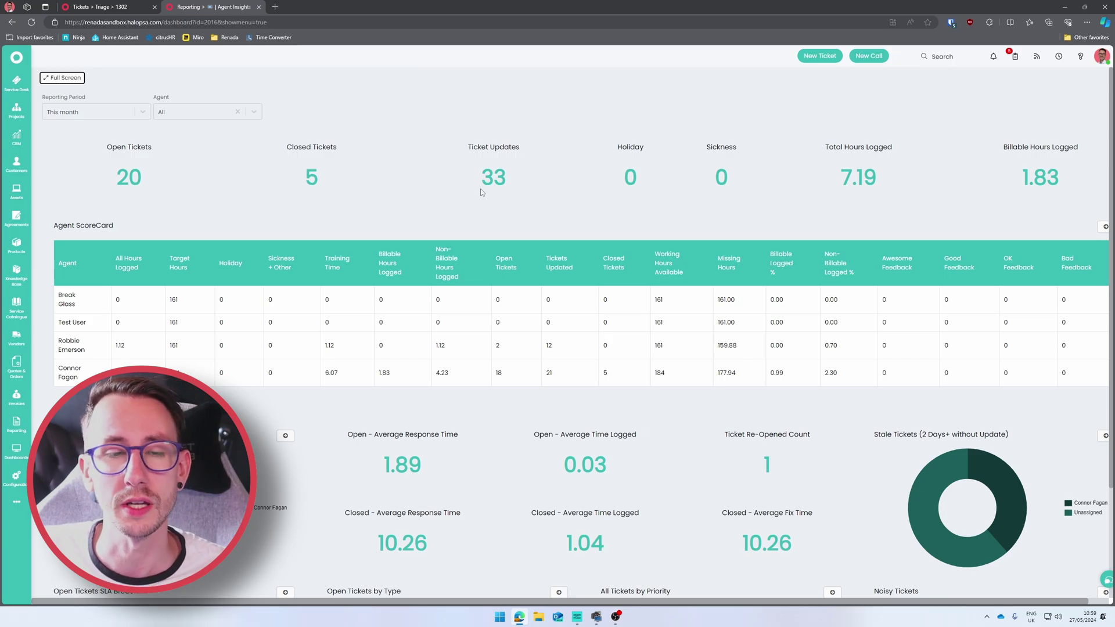
key(F11)
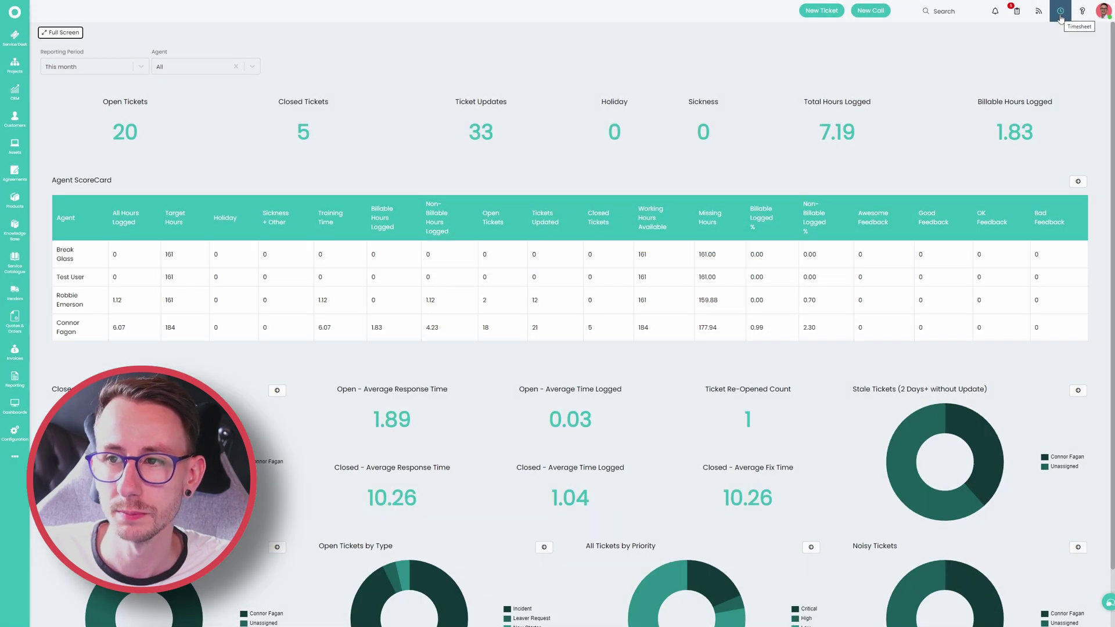
Replace the old timer with a fresh 12-second timesheet timer, stop it, and log it as work time
click(1060, 11)
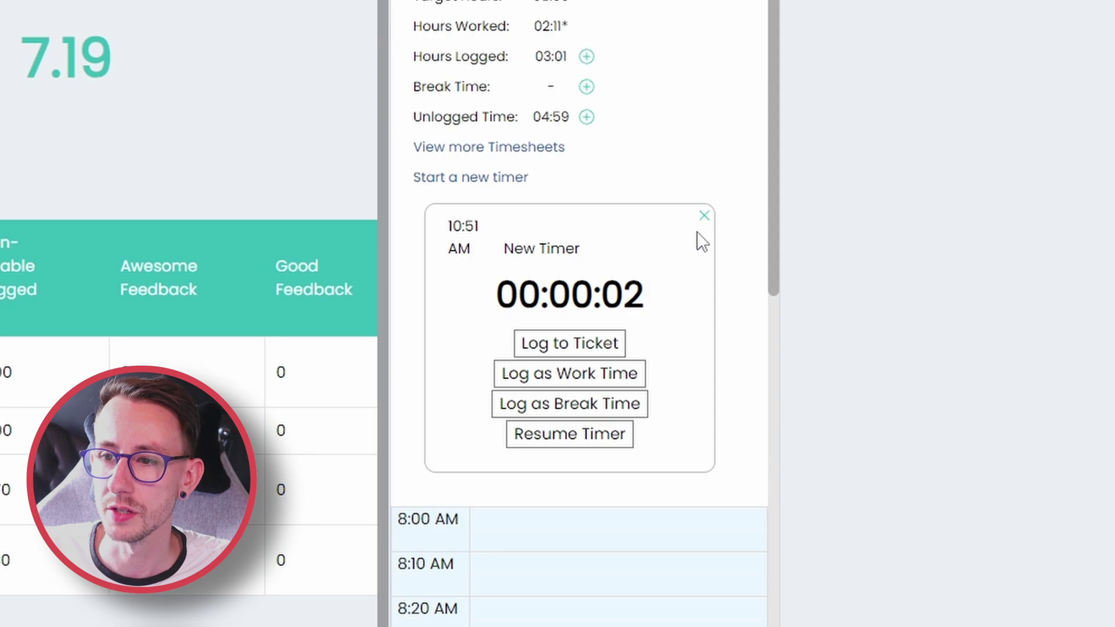
click(1085, 193)
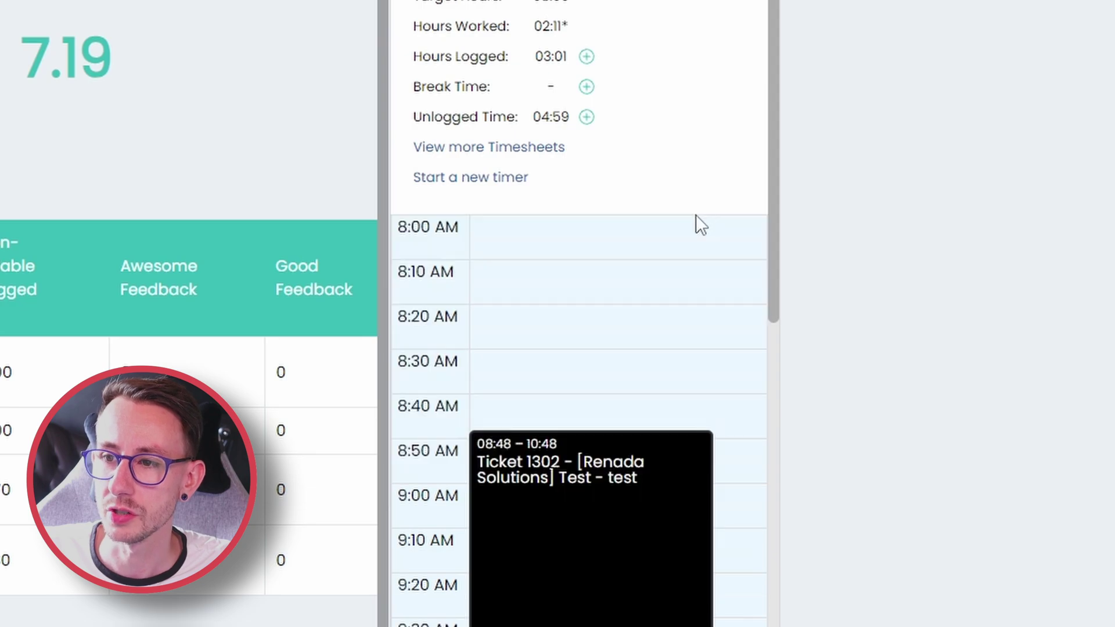
click(508, 178)
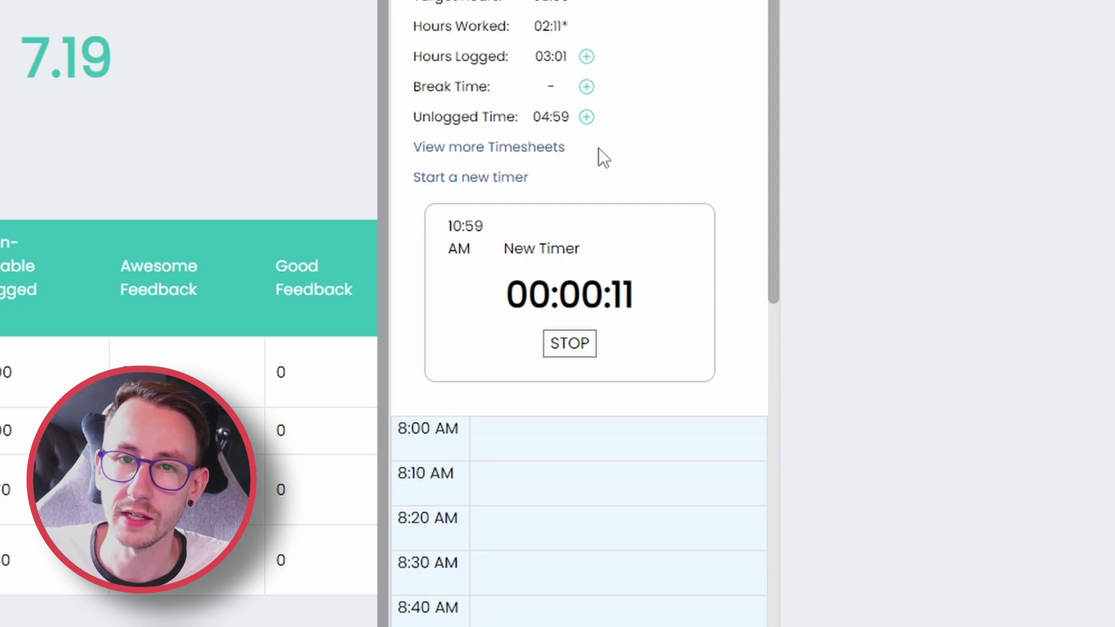
click(569, 343)
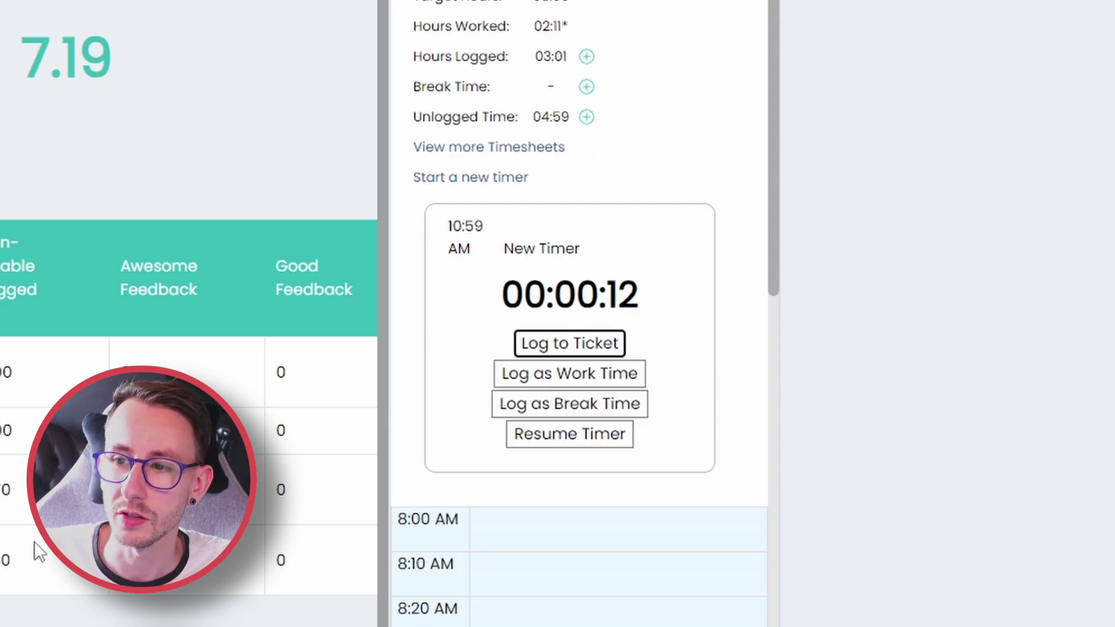
click(617, 388)
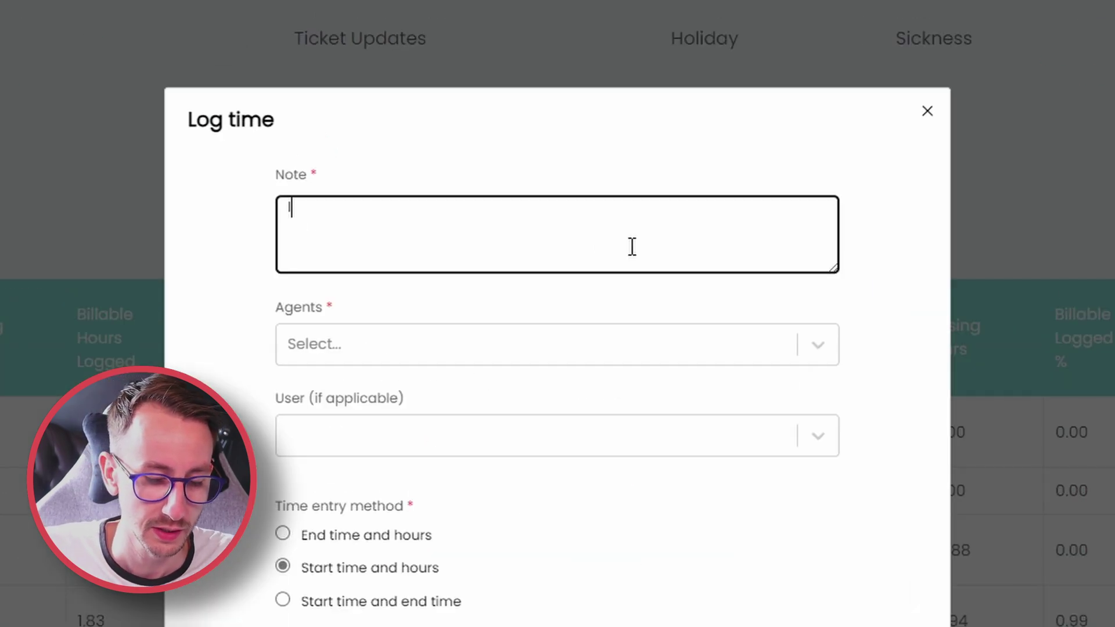
Enter the note 'I have spent 30 minutes, learning how to code the matrix.' and pick the first agent
text(I have spent 30 minutes, learning )
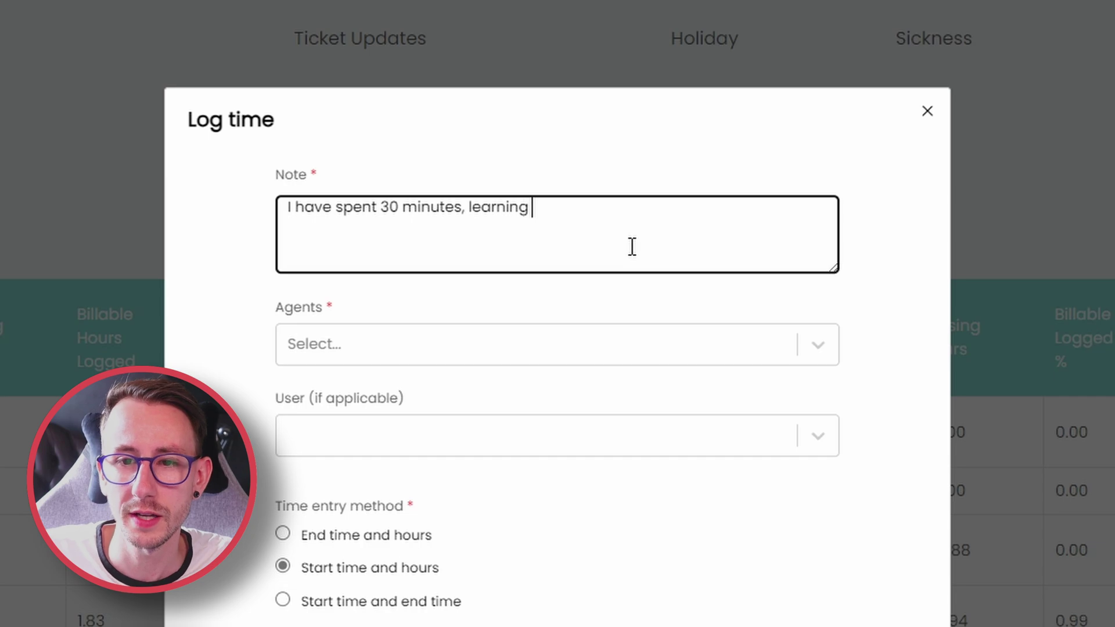
text(how to )
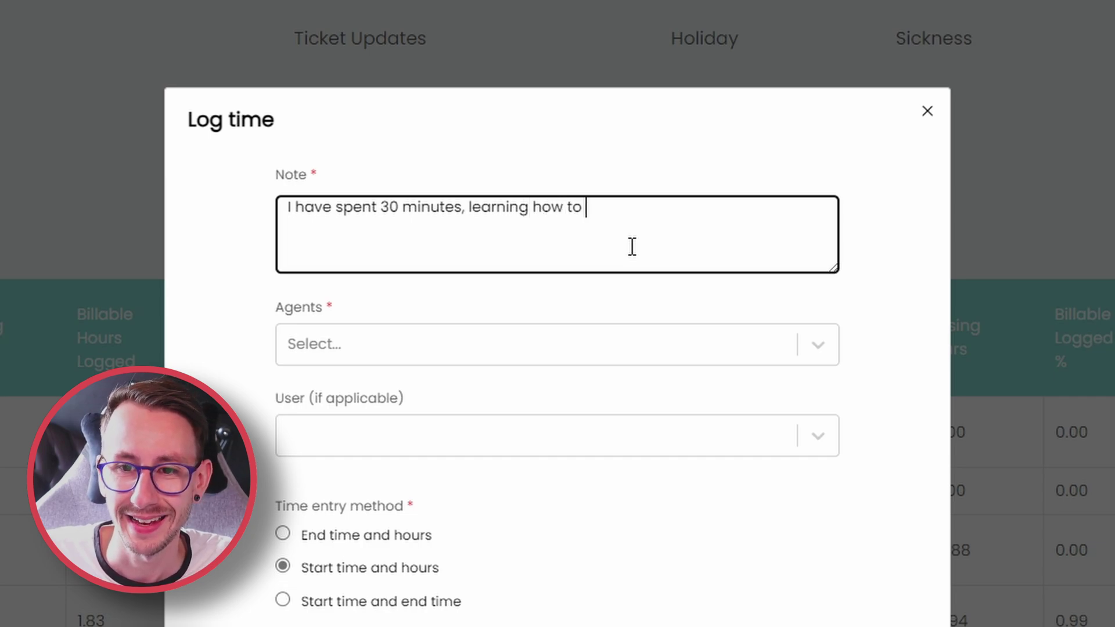
text(code the matrix.)
click(601, 344)
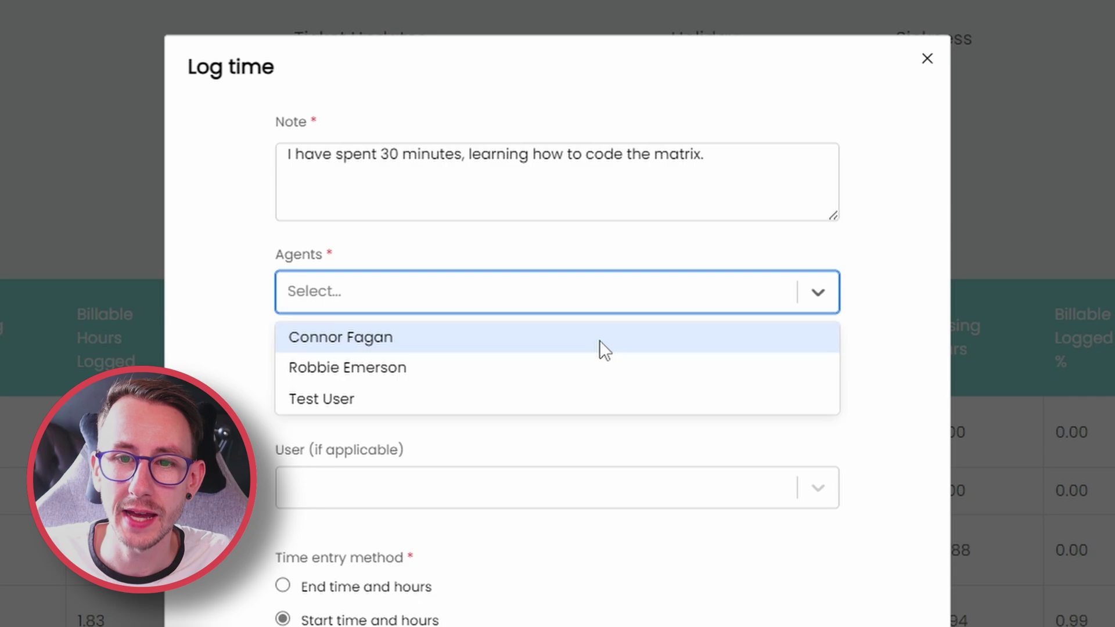
click(599, 339)
Append 'with' and the colleague's name to the note, and add that colleague as a second agent
click(684, 224)
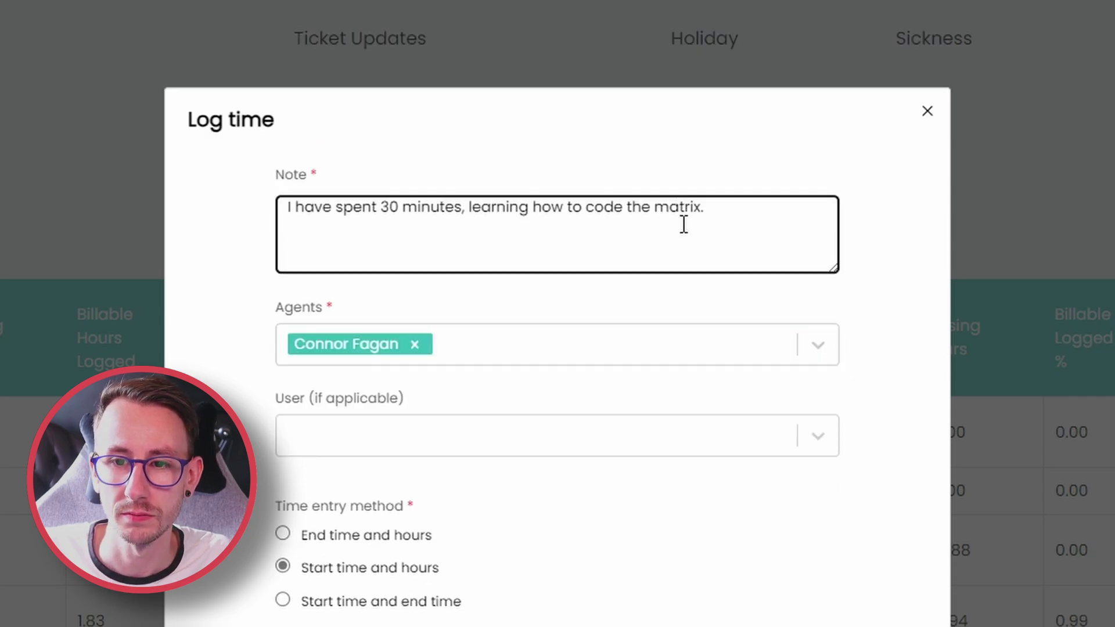
click(720, 227)
key(BackSpace)
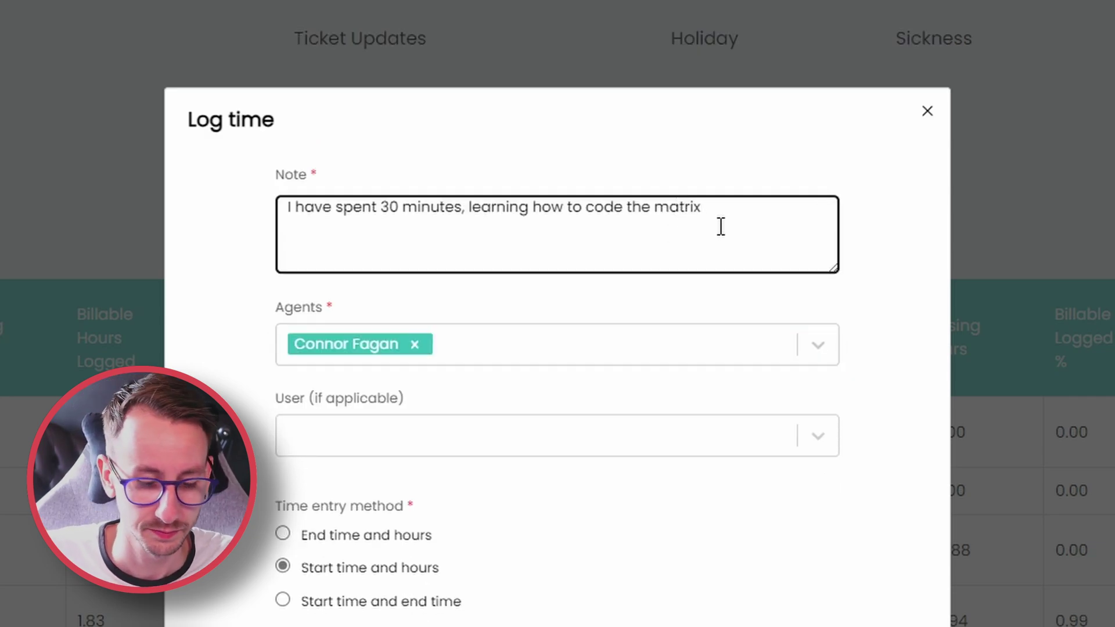
text(with Robbie)
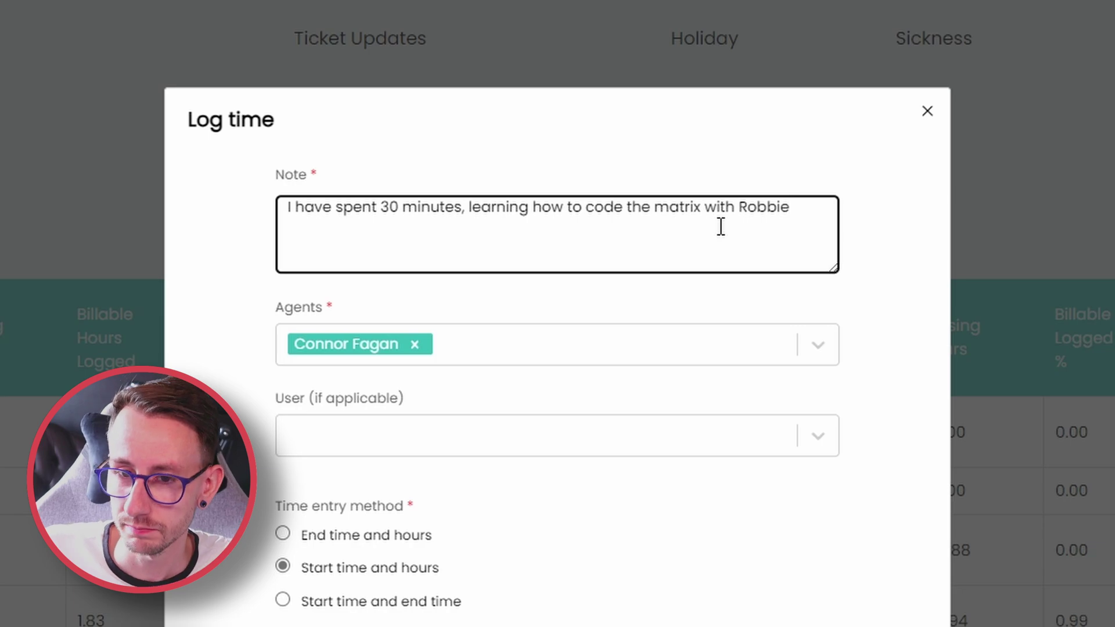
click(630, 338)
click(621, 352)
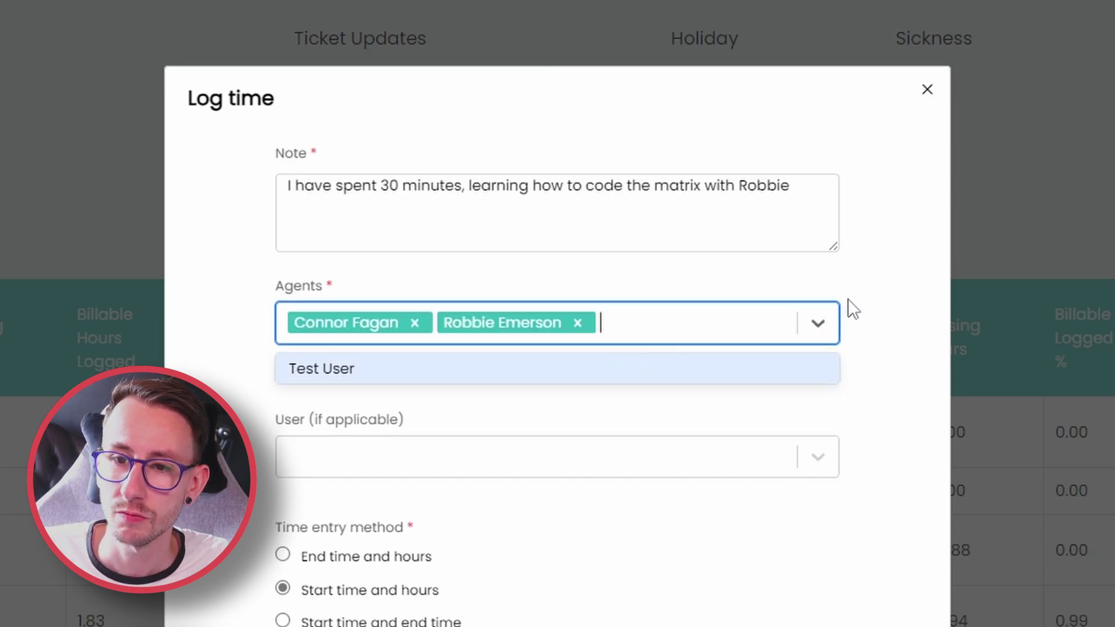
click(859, 298)
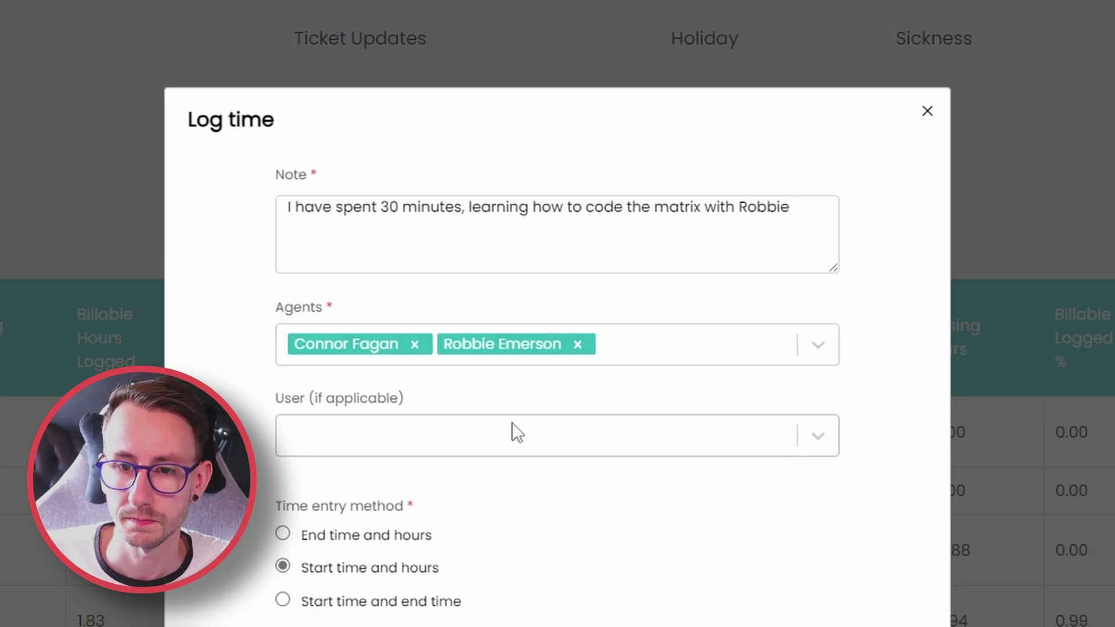
scroll(511, 434, down, 2)
drag(277, 308, 824, 313)
click(852, 322)
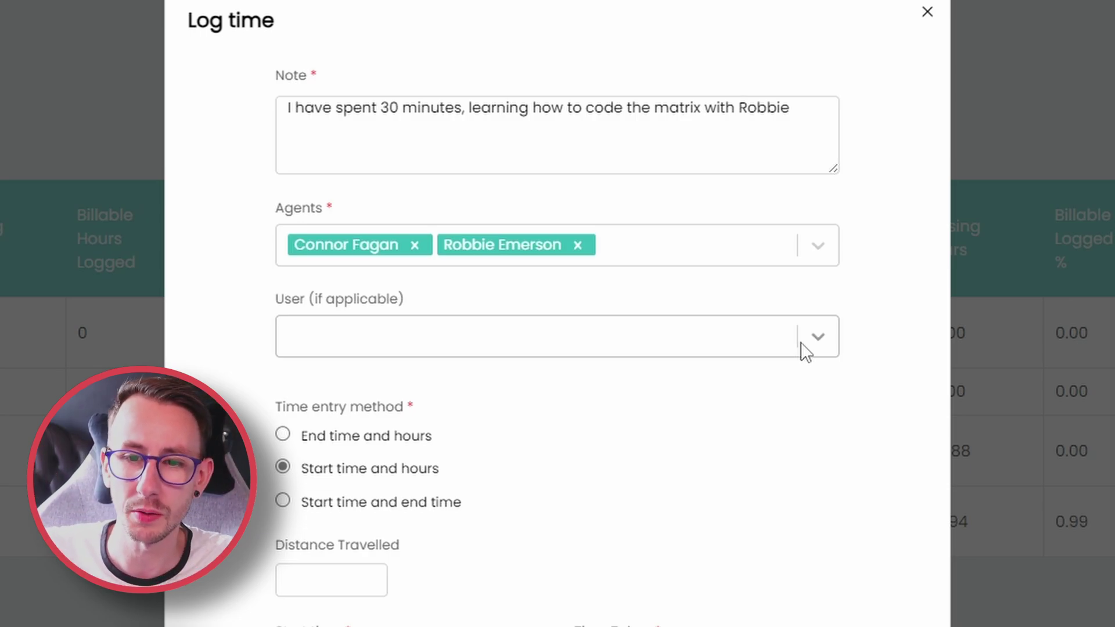
Set the start time to 10:00 and the time taken to 30 minutes
scroll(580, 463, down, 5)
drag(269, 91, 452, 95)
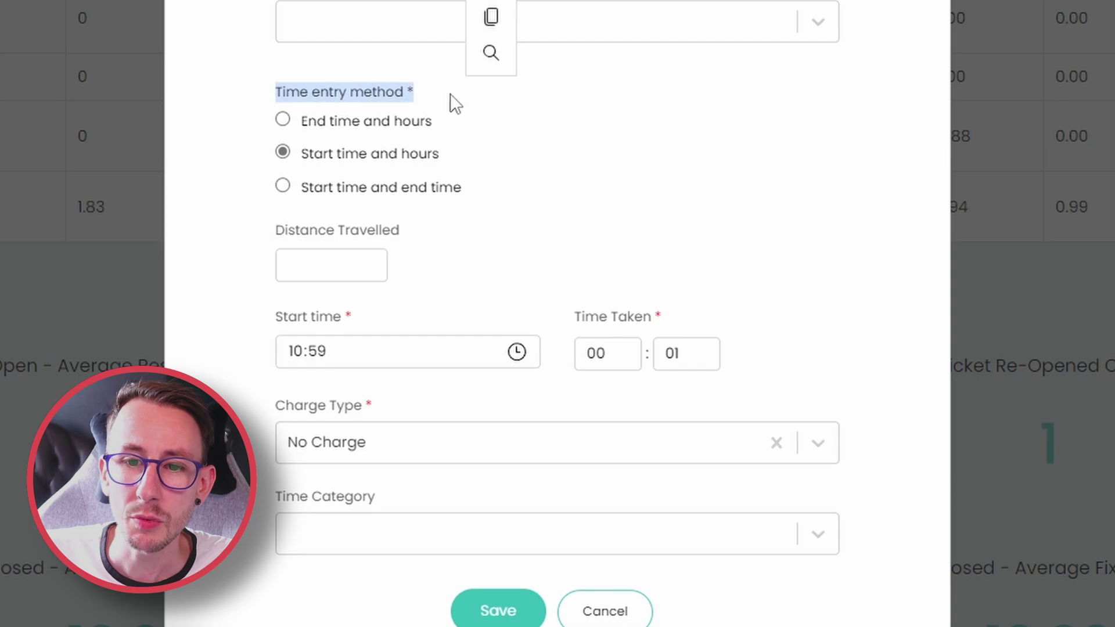
click(633, 167)
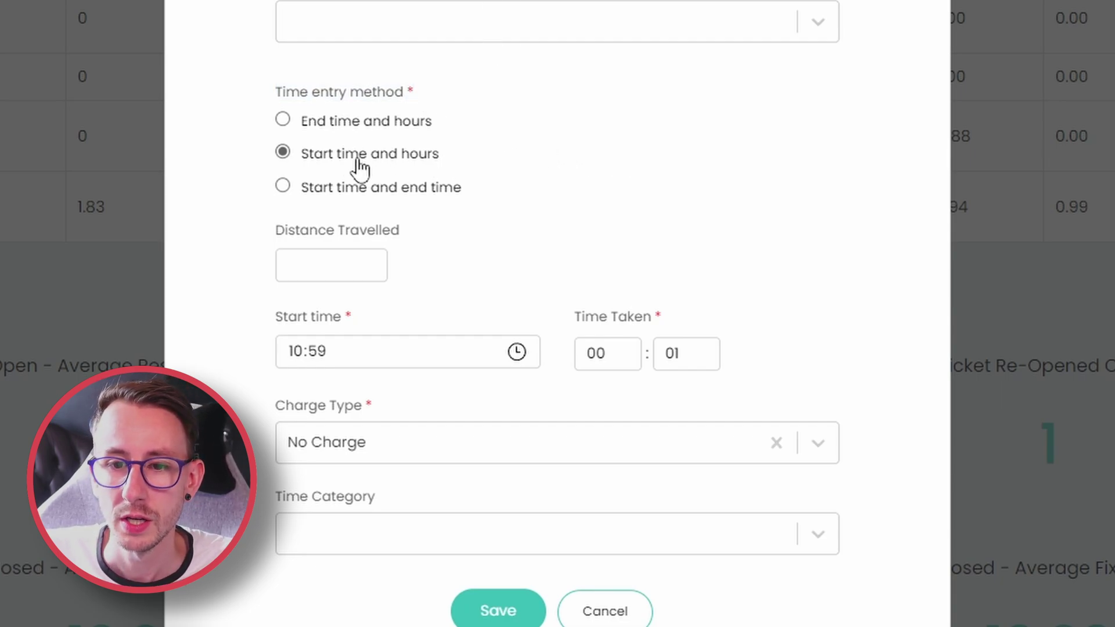
click(292, 356)
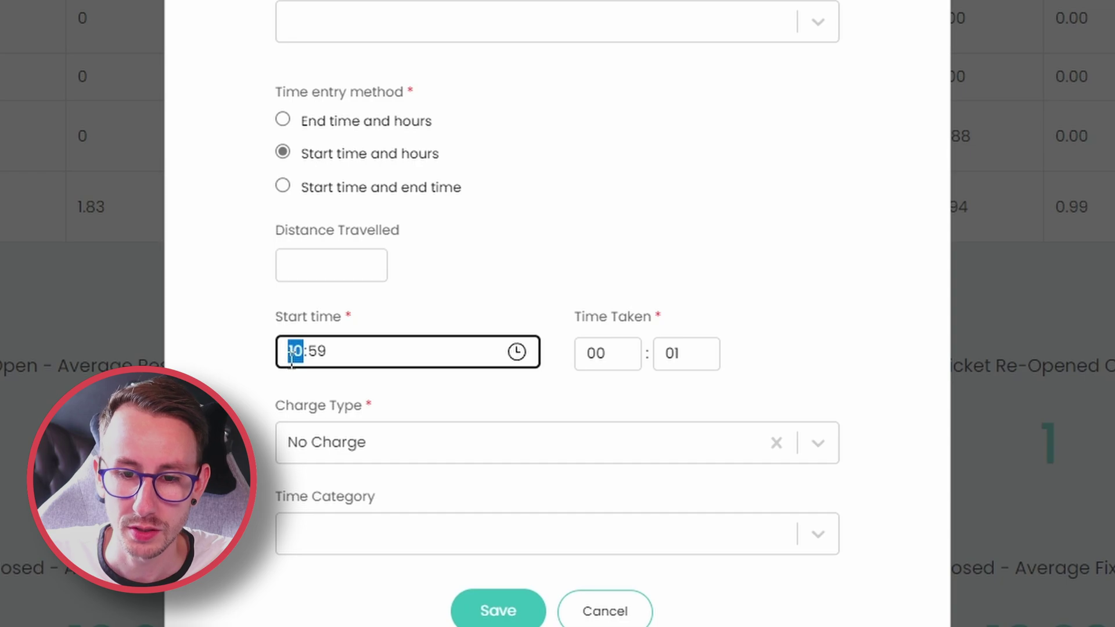
text(1000)
double_click(656, 354)
text(3)
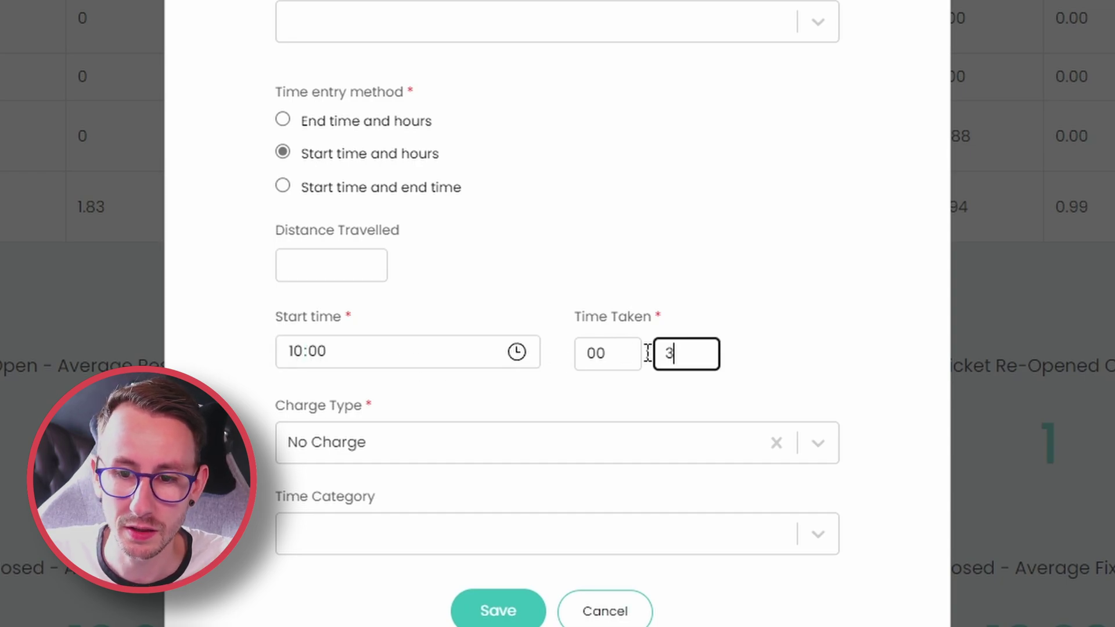
text(0)
click(773, 292)
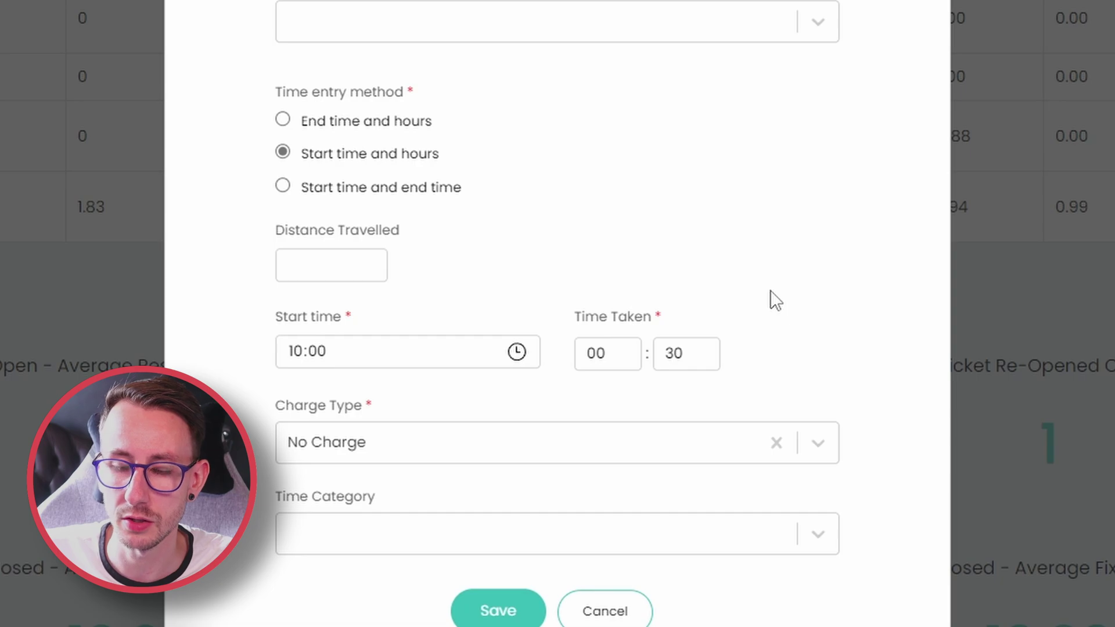
Switch the entry method to start time and end time, covering 10:00 to 10:30
click(414, 124)
click(311, 352)
text(30)
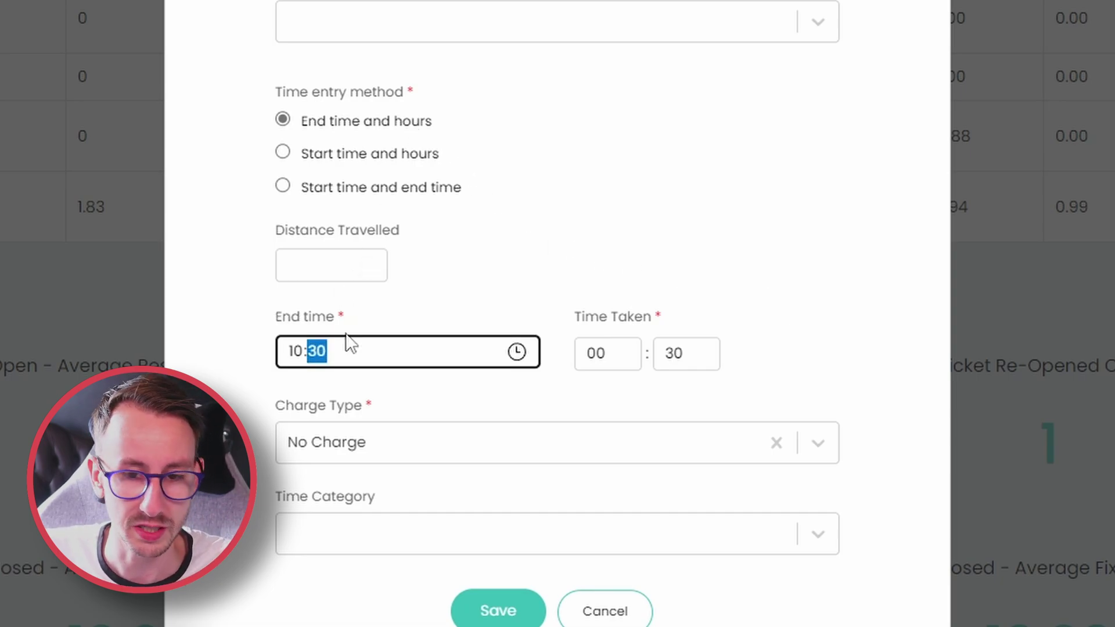
drag(283, 332, 390, 323)
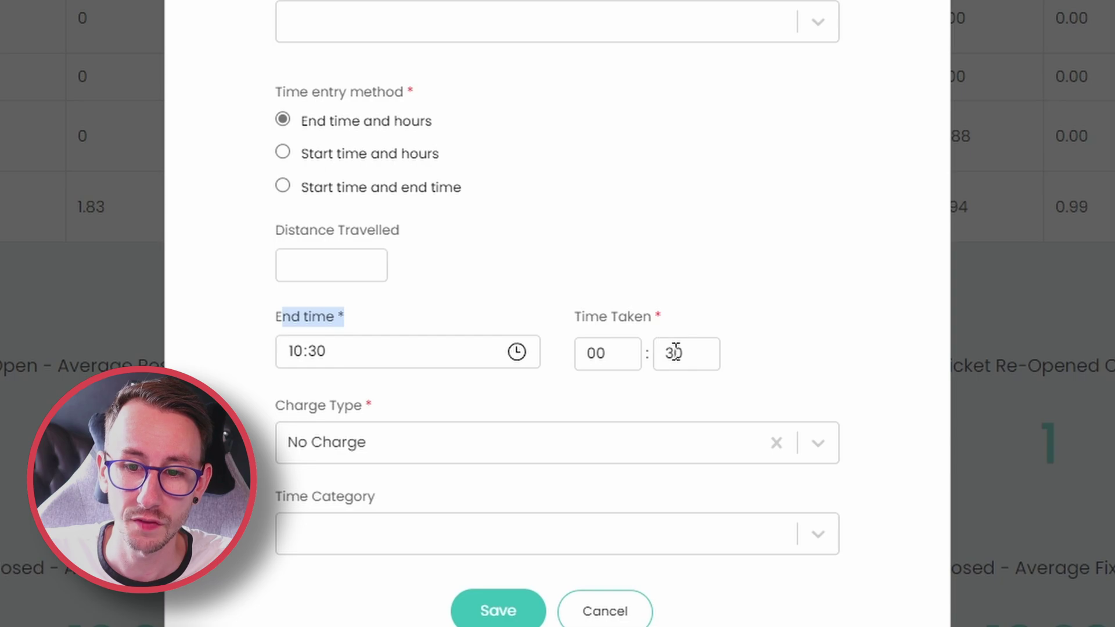
click(420, 311)
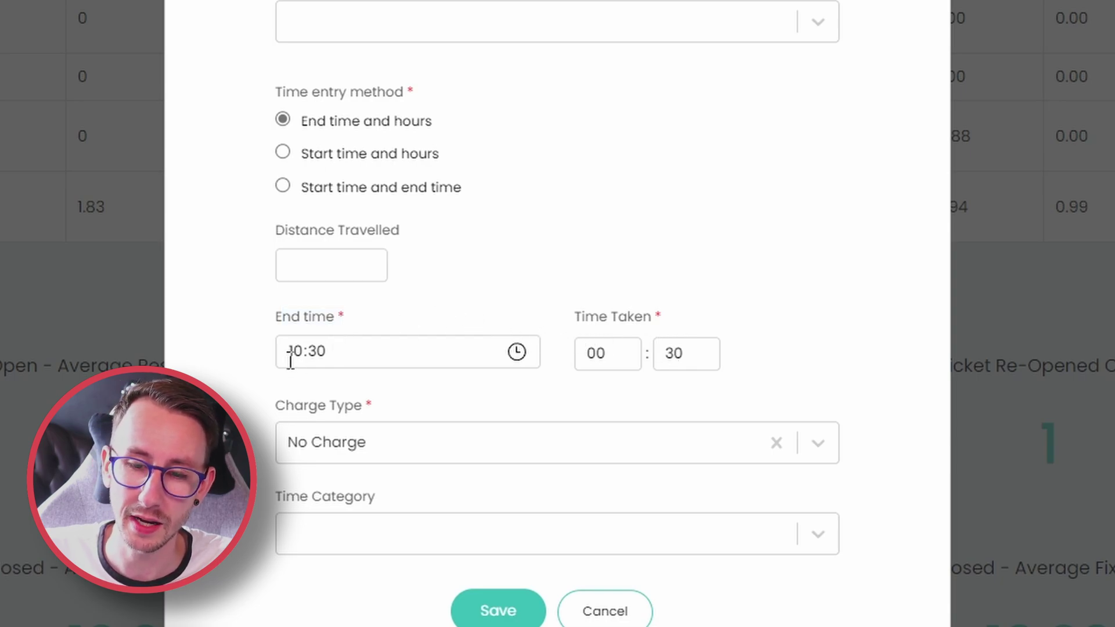
click(350, 203)
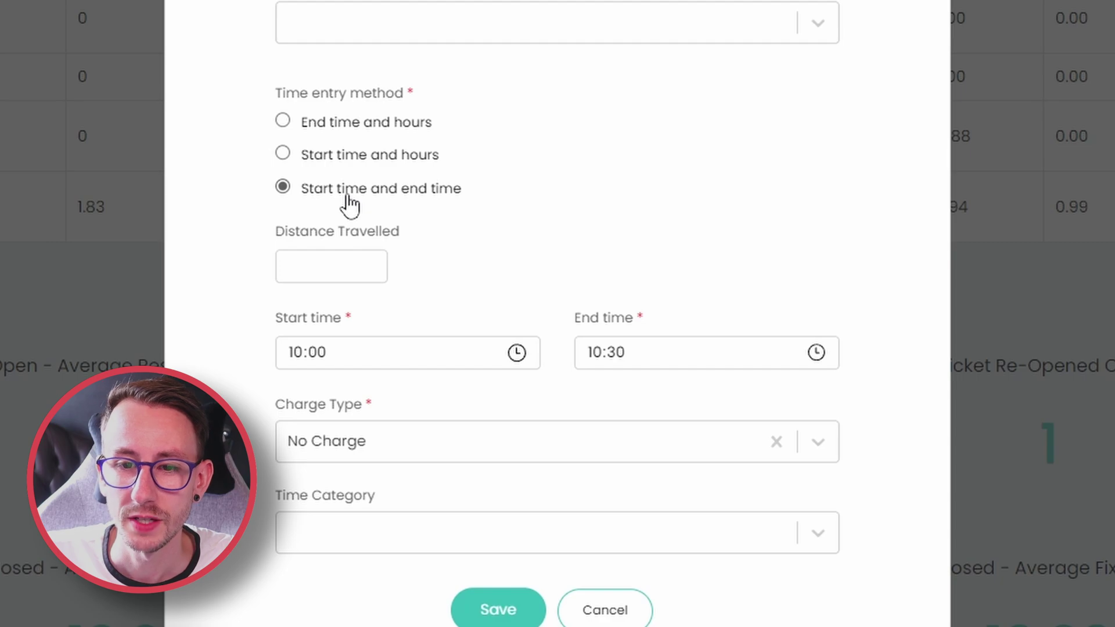
drag(277, 319, 371, 323)
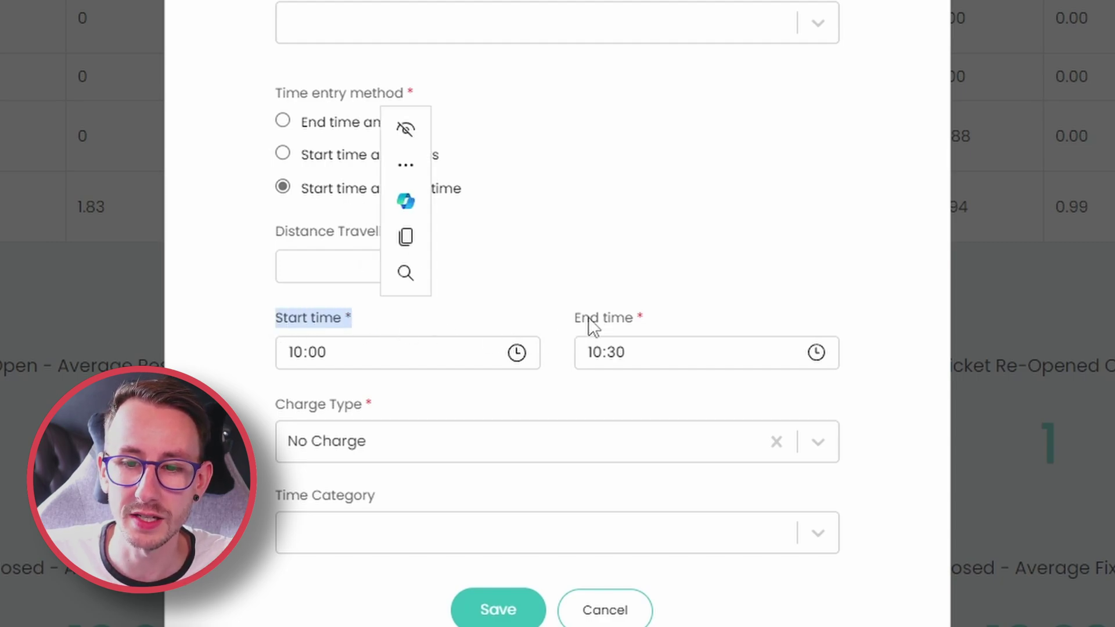
drag(574, 318, 675, 314)
click(577, 232)
key(Tab)
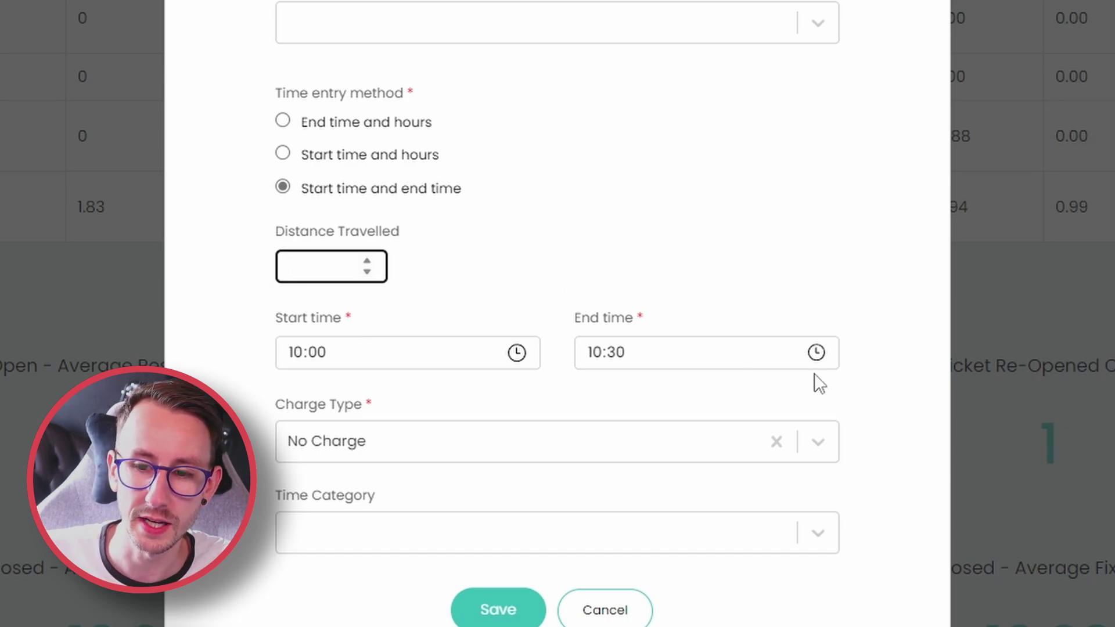
Keep the charge type at No Charge and set the time category to Professional Development
scroll(273, 325, down, 3)
drag(277, 187, 377, 188)
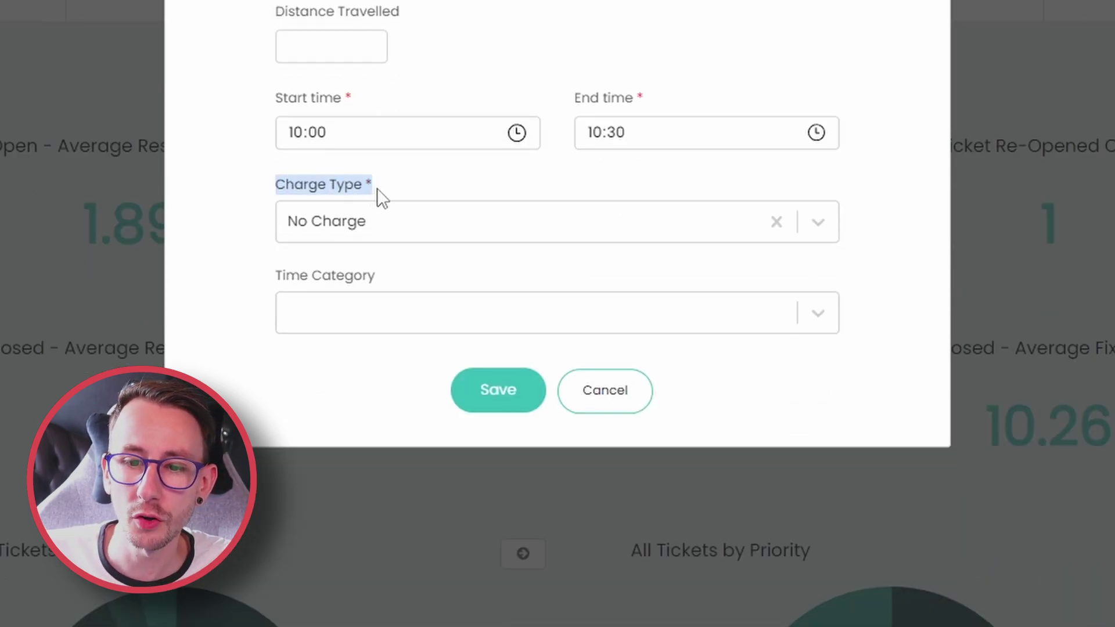
click(189, 181)
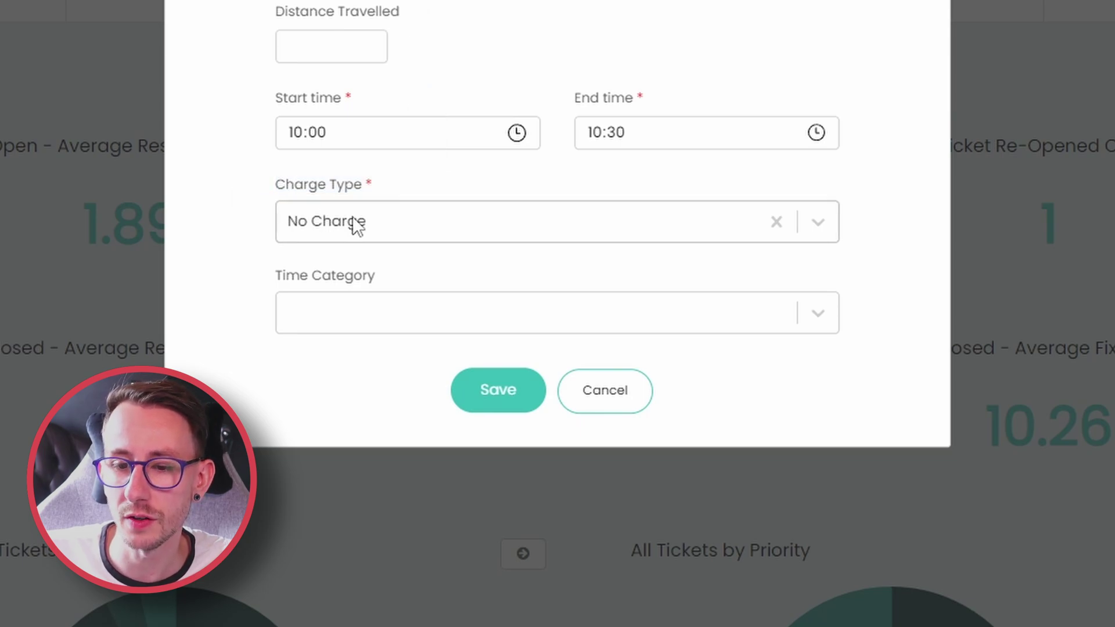
click(374, 219)
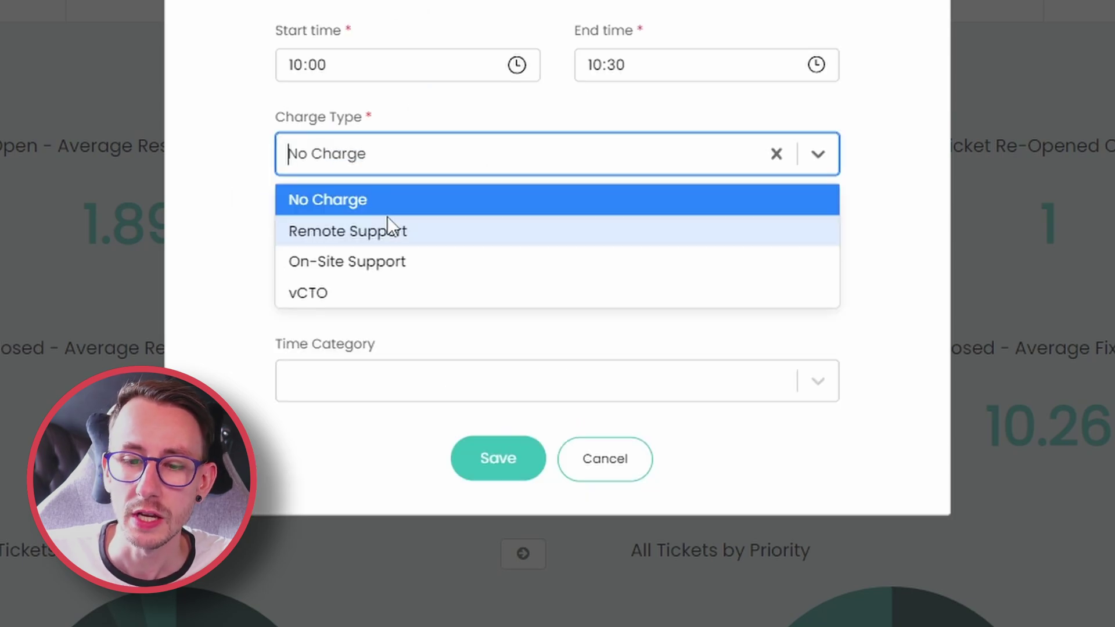
click(416, 231)
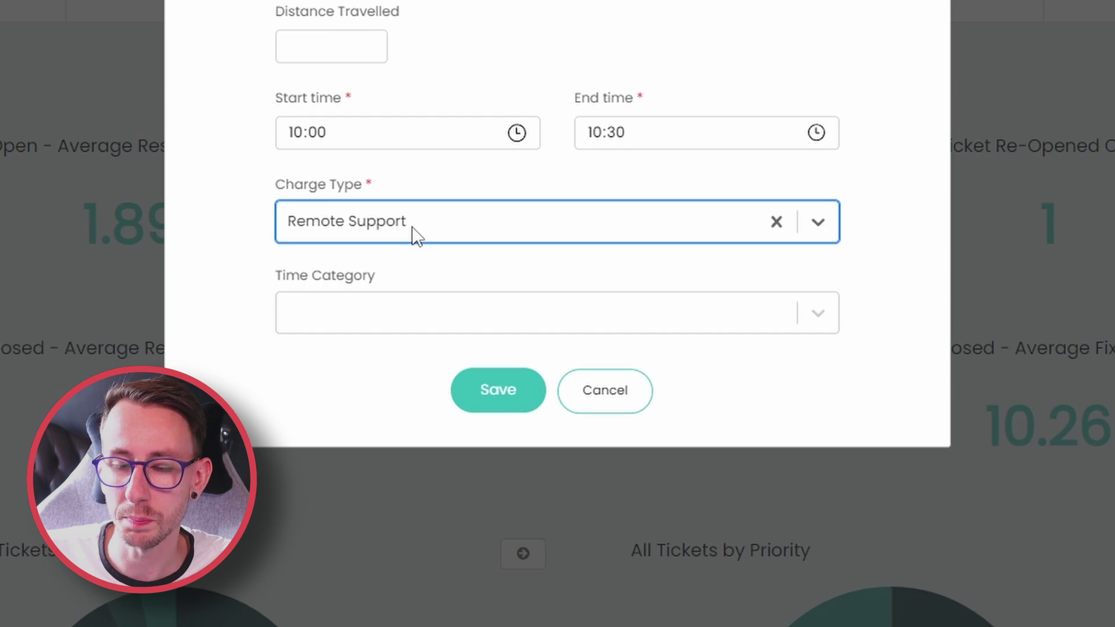
click(415, 235)
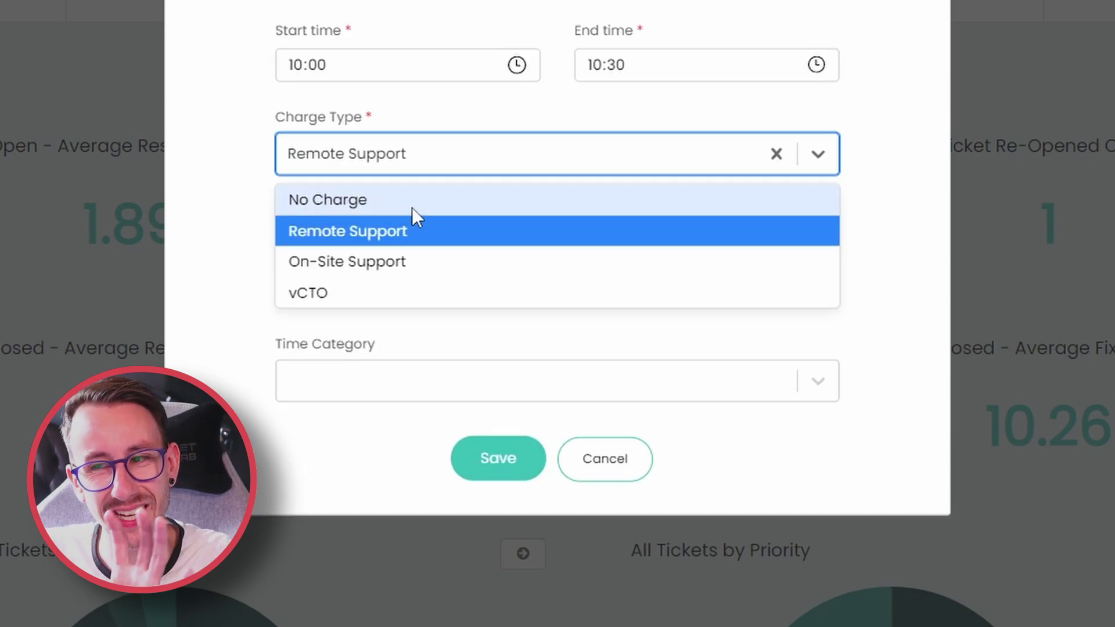
click(413, 207)
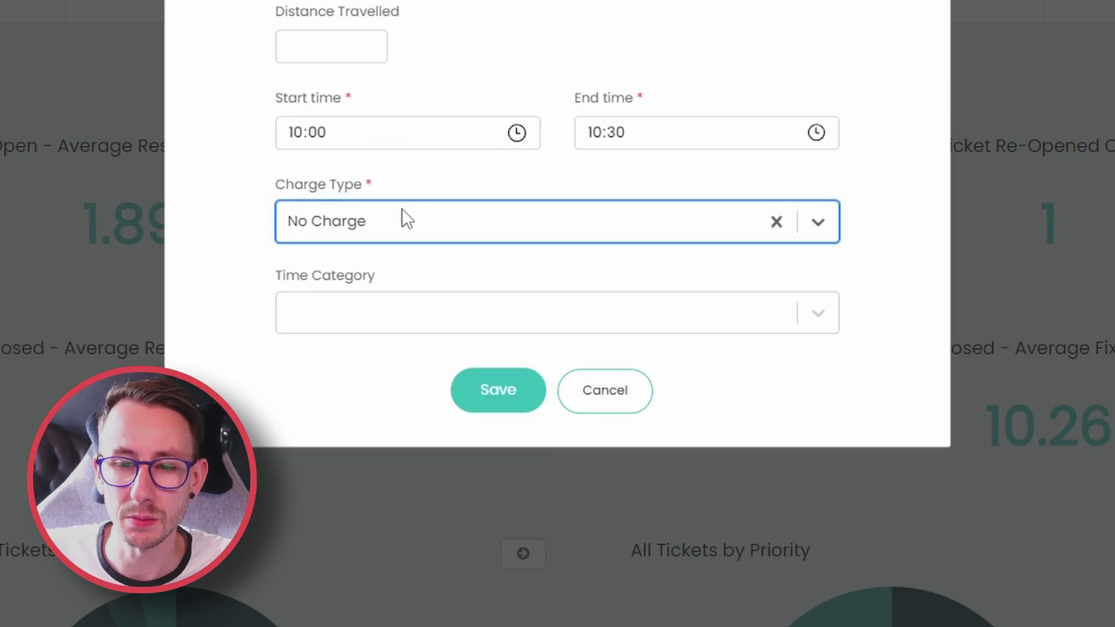
click(284, 187)
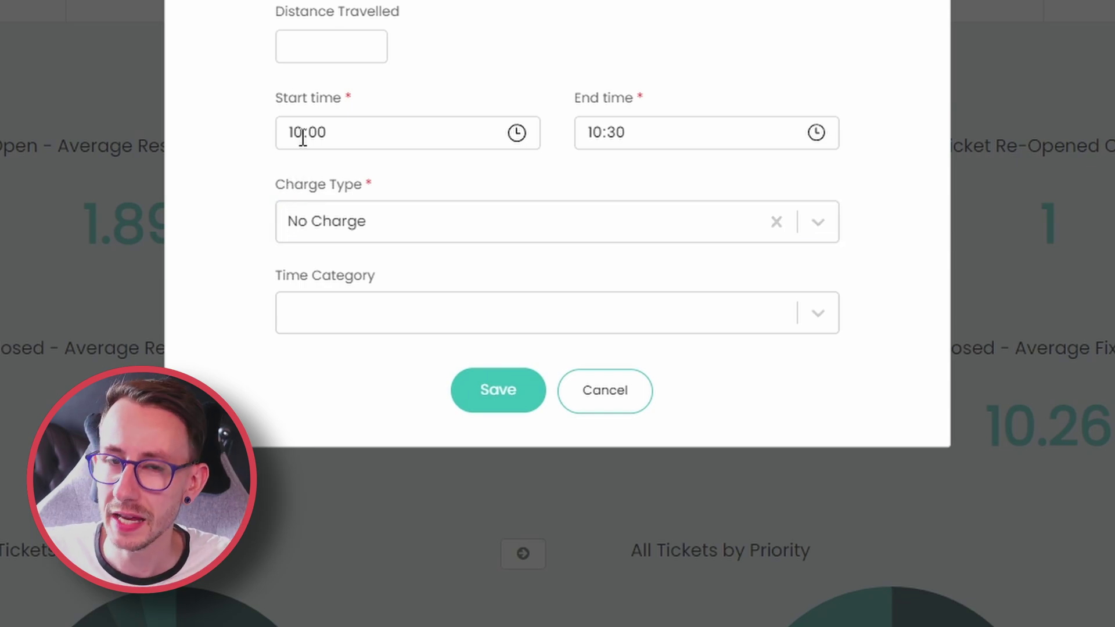
click(810, 313)
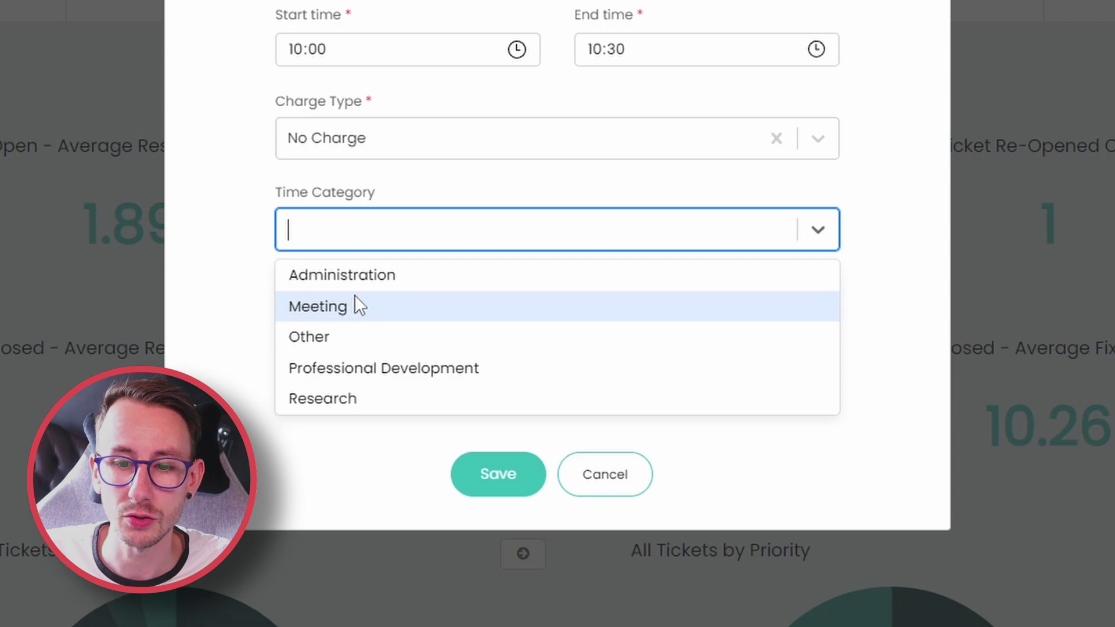
click(383, 367)
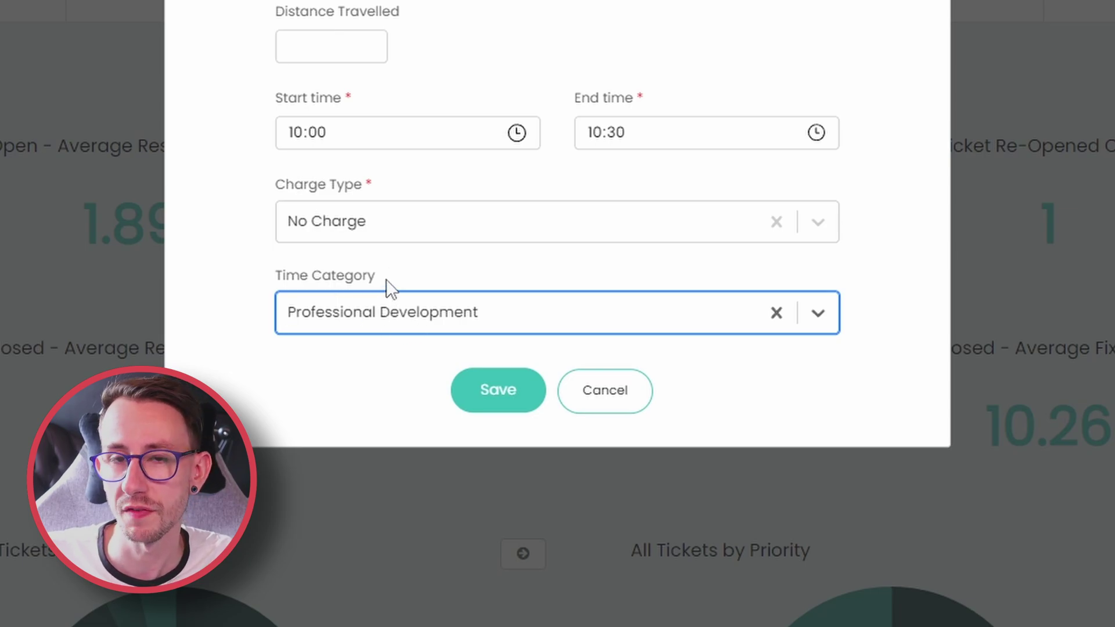
Save the entry as Quick Time ticket 1303 and review its closed 00:30 action
click(496, 387)
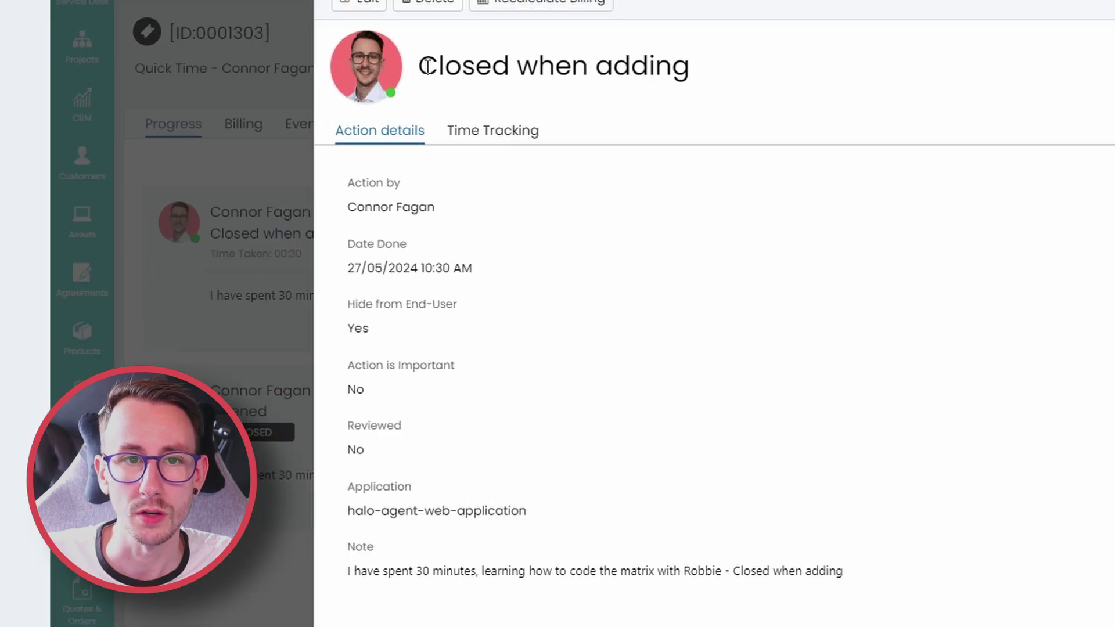
drag(427, 66, 708, 109)
click(662, 367)
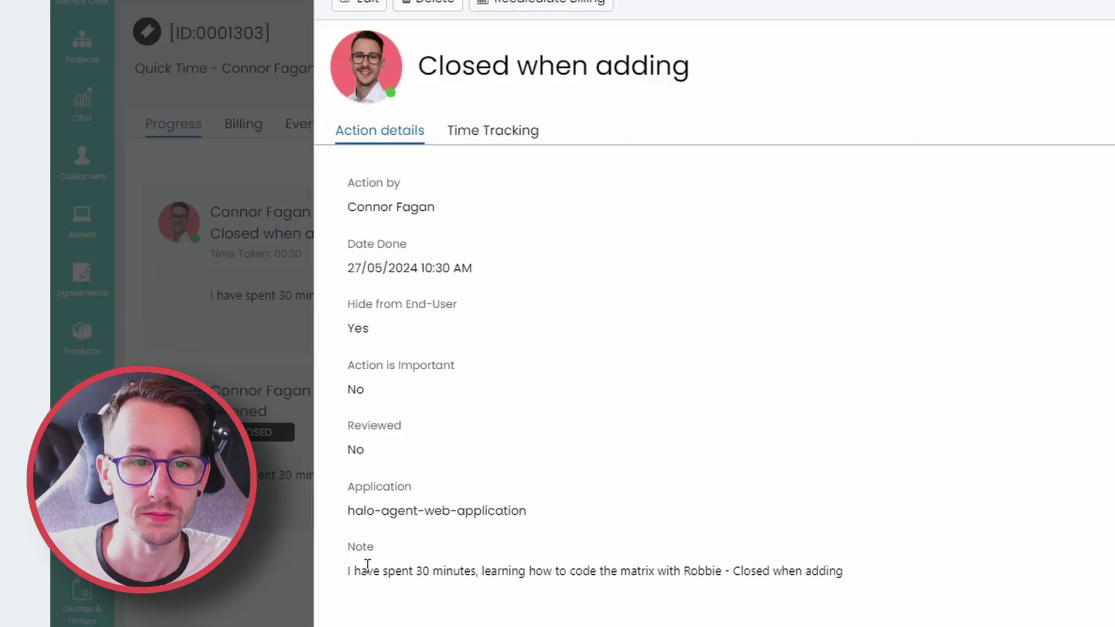
drag(363, 569, 816, 590)
click(854, 491)
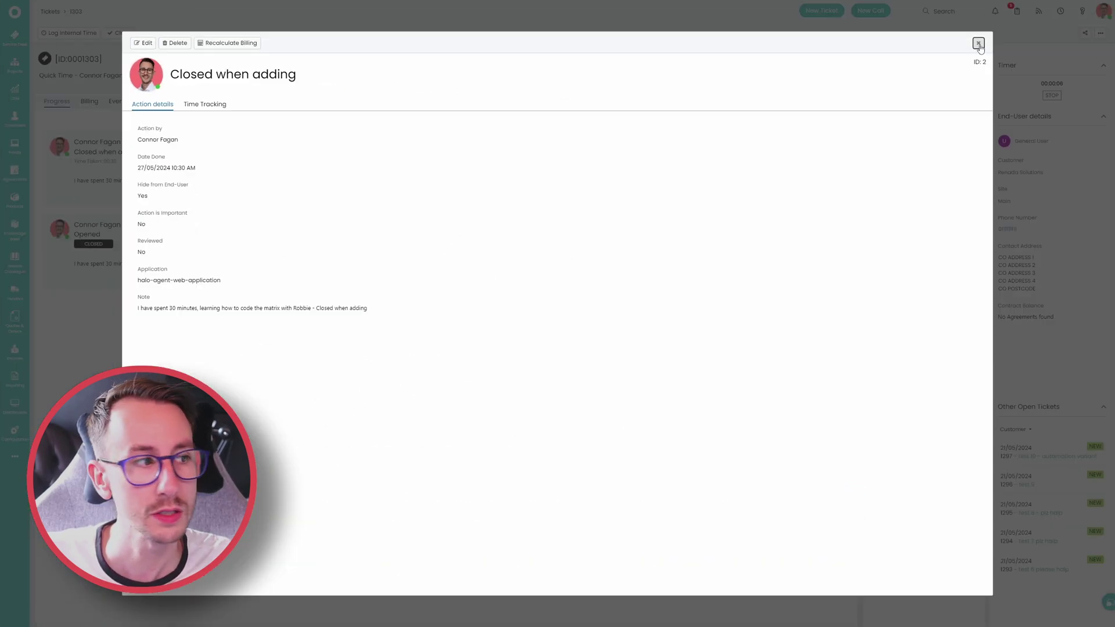
click(977, 44)
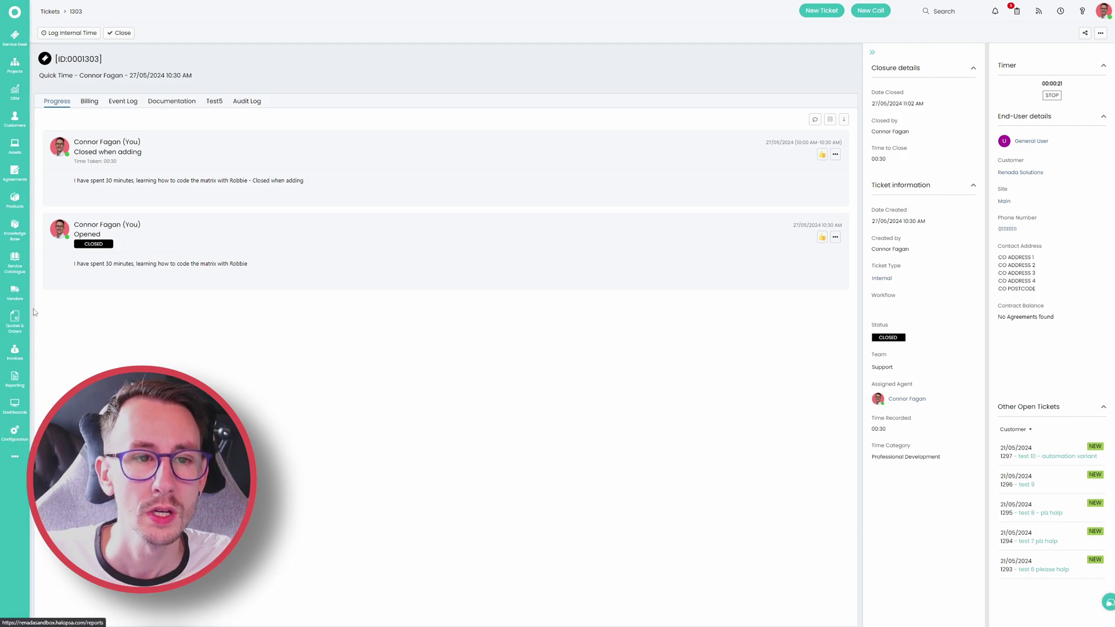
Filter All Tickets to Closed Tickets and open Quick Time ticket 1304
click(15, 38)
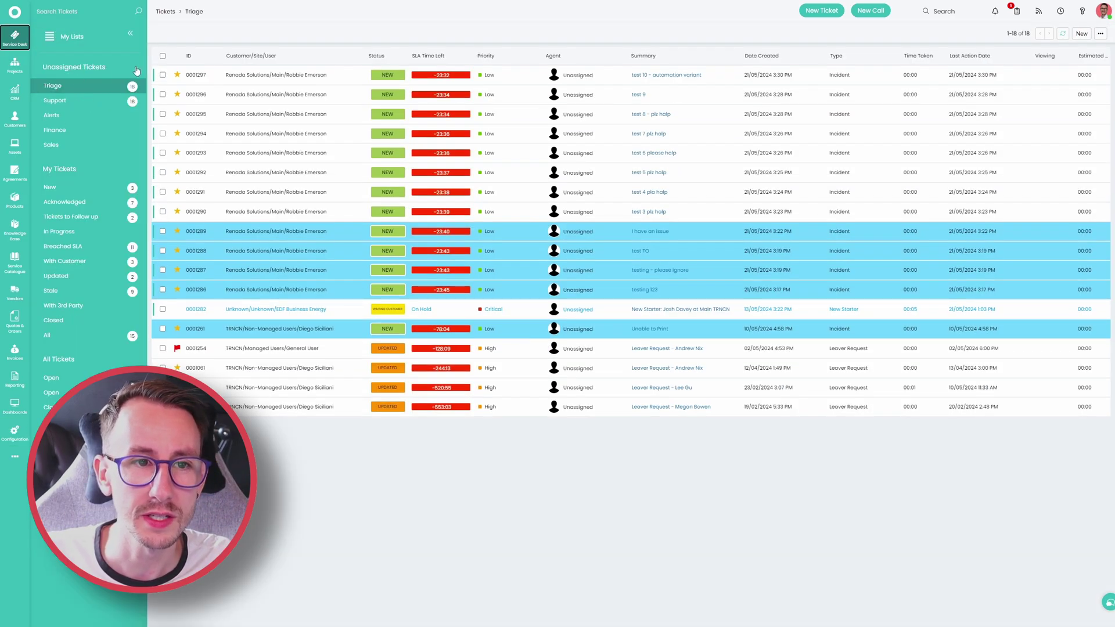
click(74, 67)
click(79, 189)
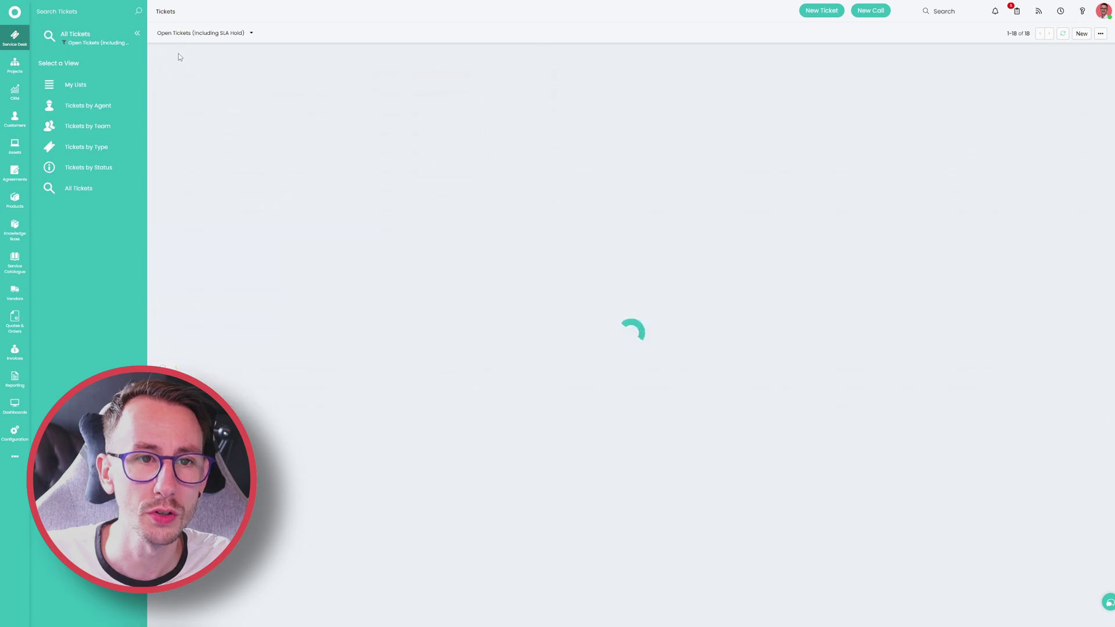
click(204, 33)
click(186, 65)
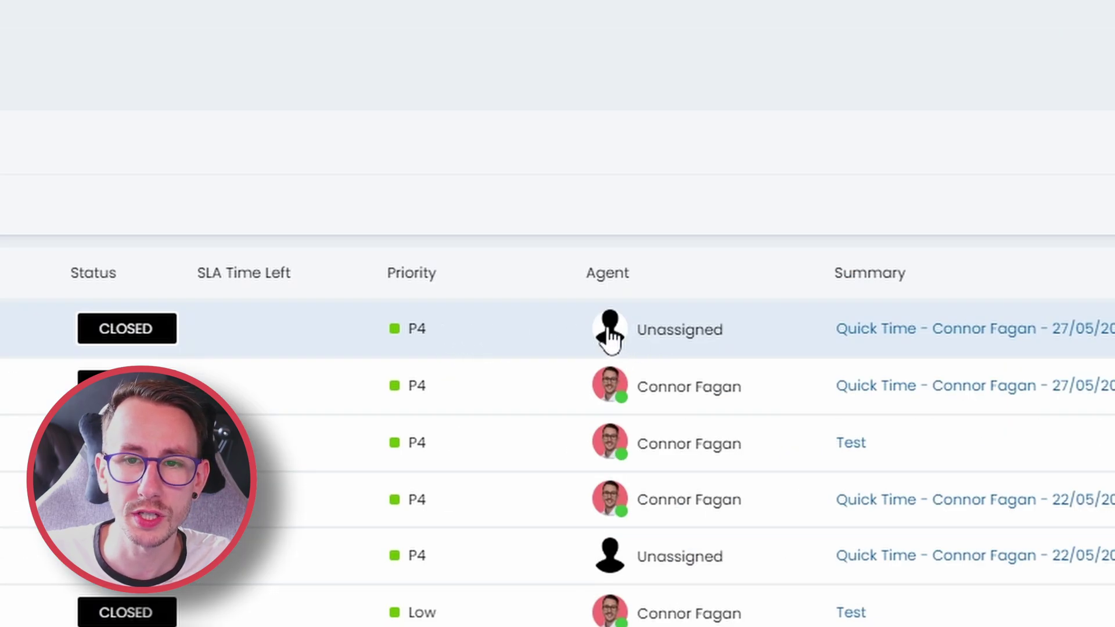
click(587, 330)
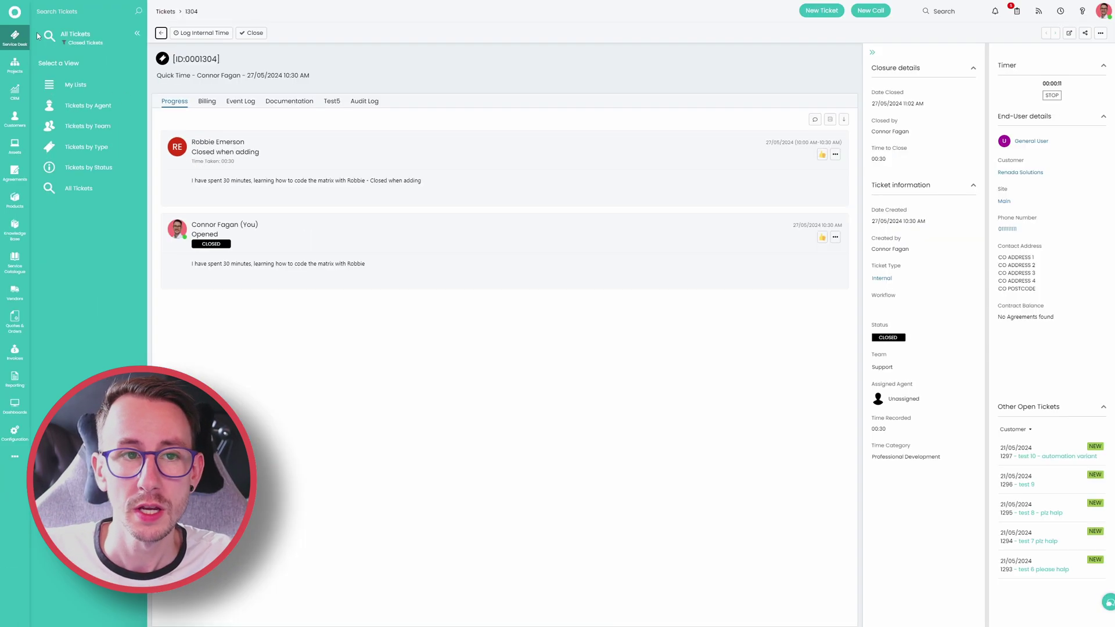
Start a new ticket for the Renada Solutions/Main end user with ticket type Internal
click(47, 34)
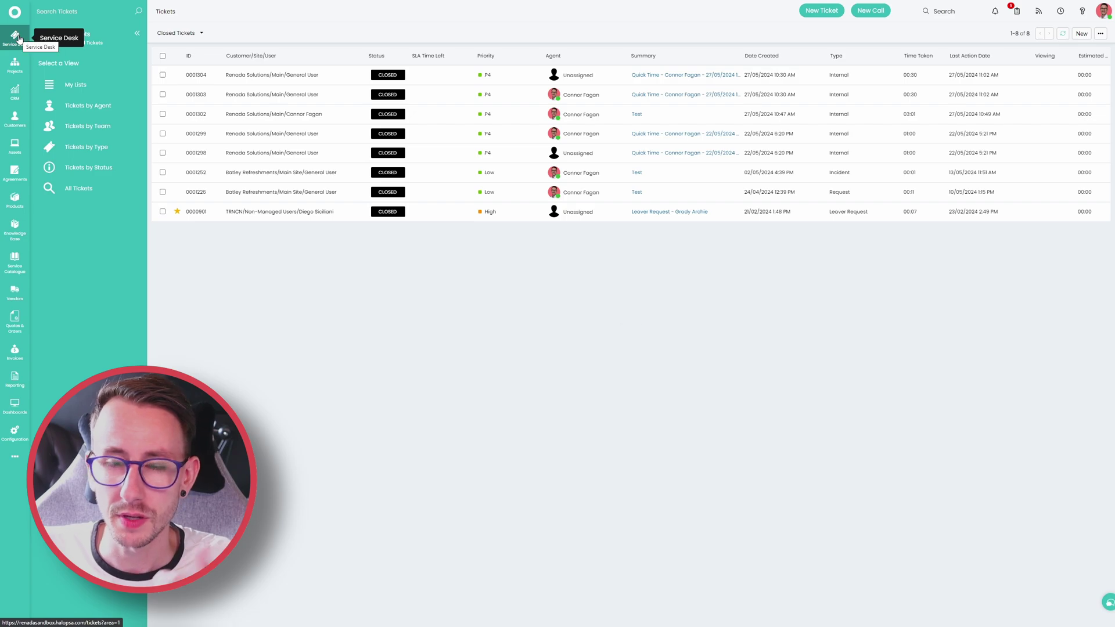
click(1082, 33)
click(1061, 48)
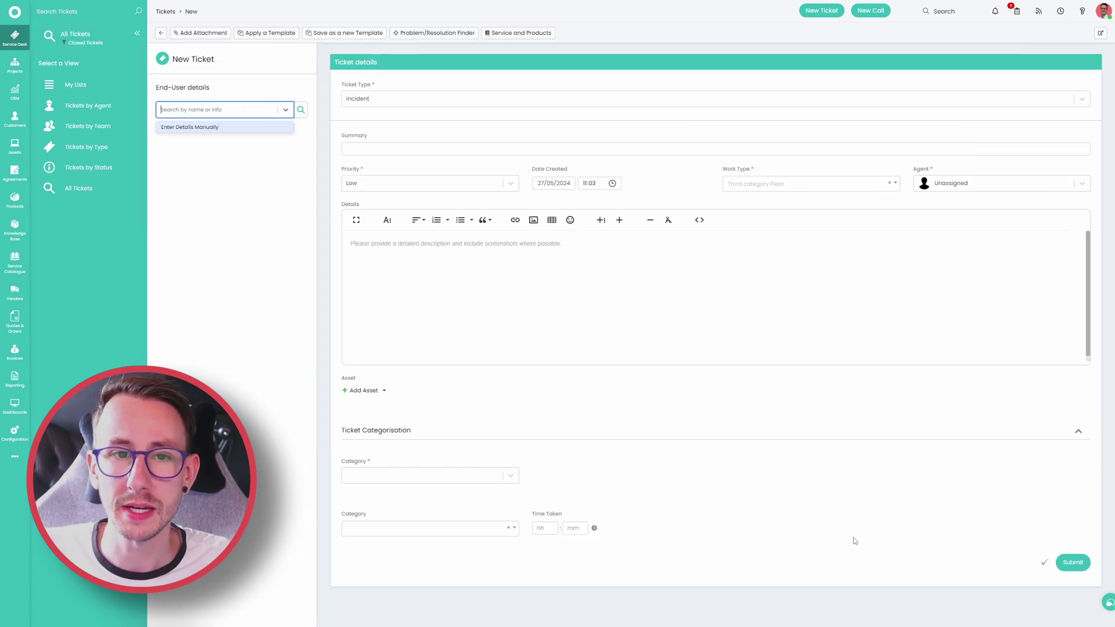
text(connor)
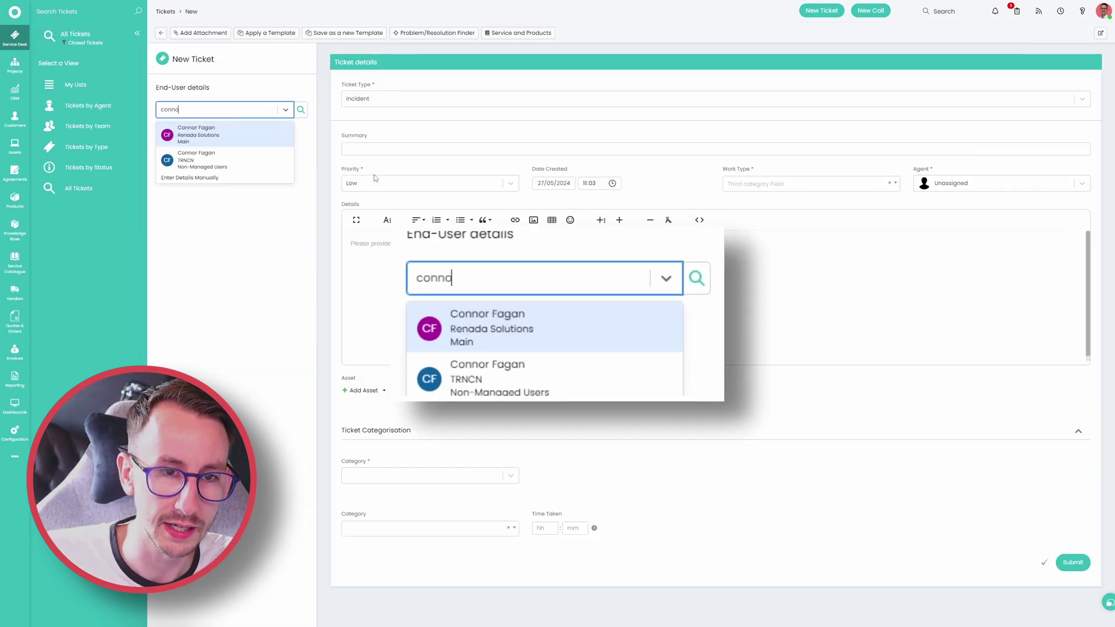
click(254, 139)
click(430, 100)
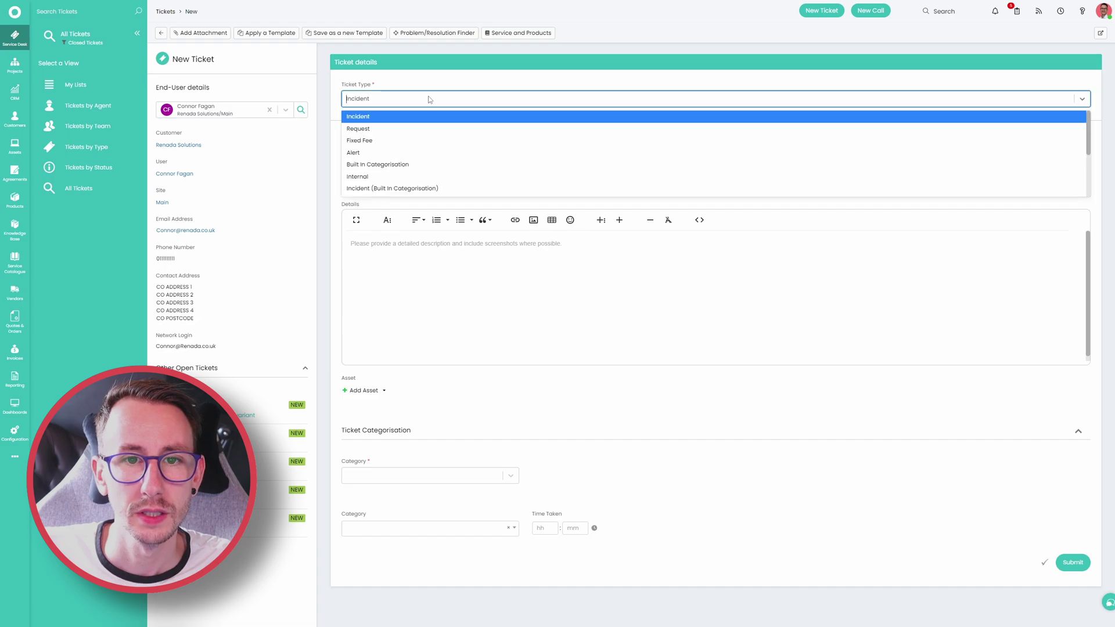
click(461, 325)
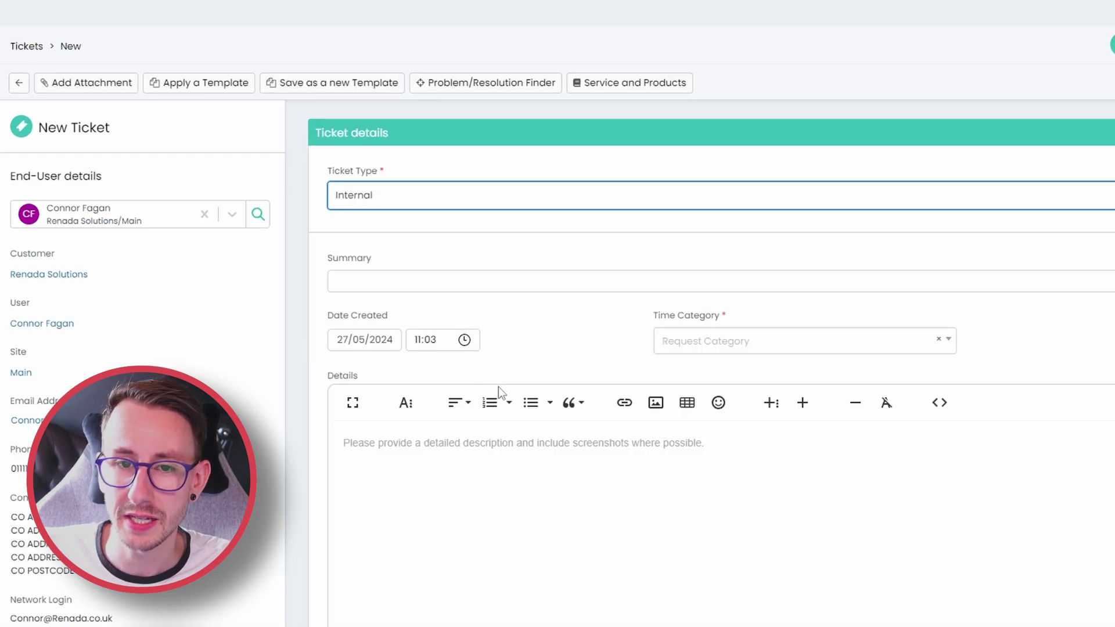
Enter the summary 'Ongoing Training', choose Professional Development, assign yourself, and submit
click(472, 284)
text(Ongoing Training)
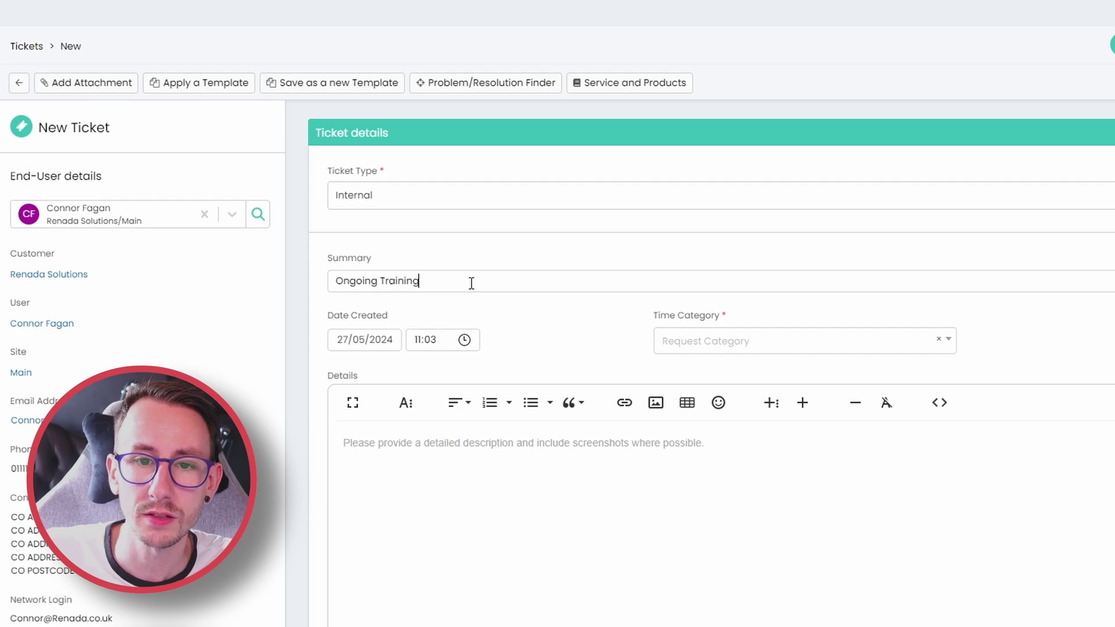
click(430, 340)
text(00)
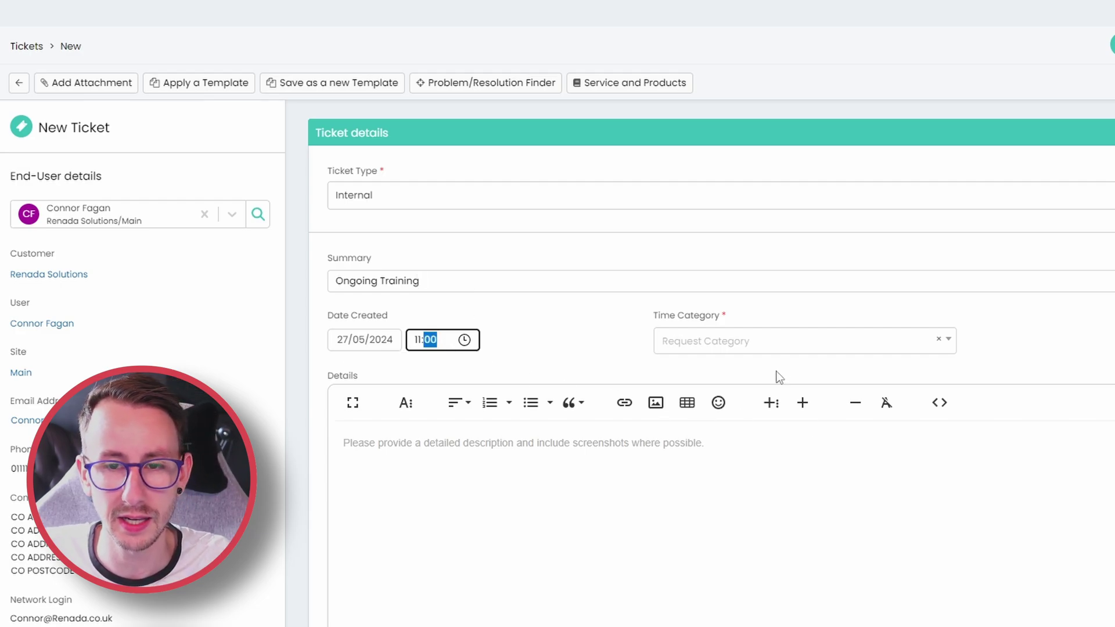
click(786, 338)
click(737, 405)
scroll(708, 504, down, 7)
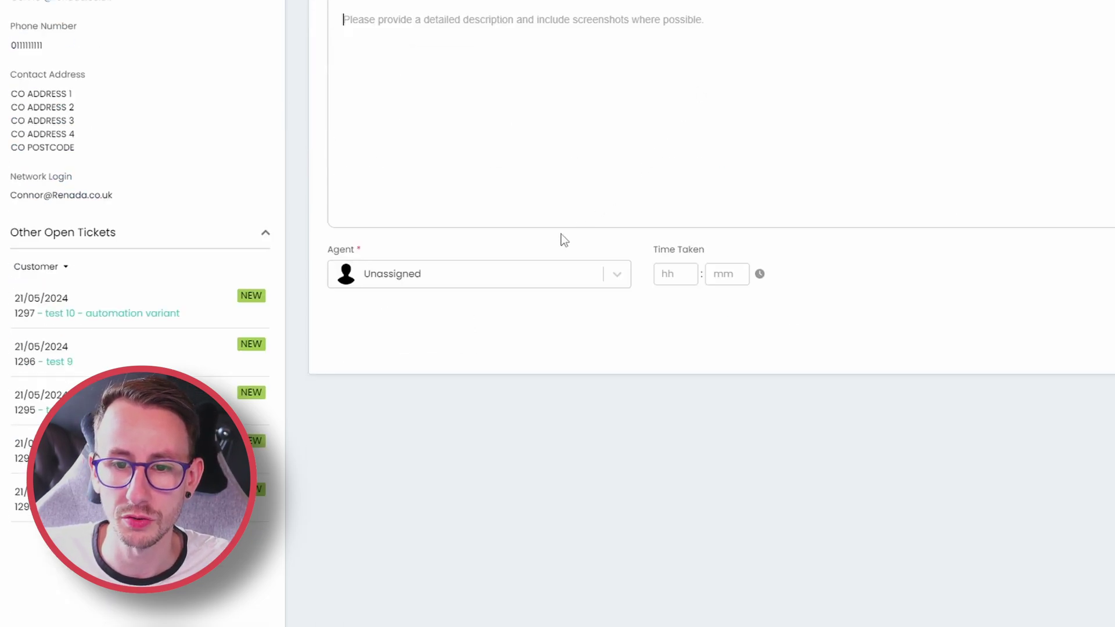
click(503, 279)
click(440, 339)
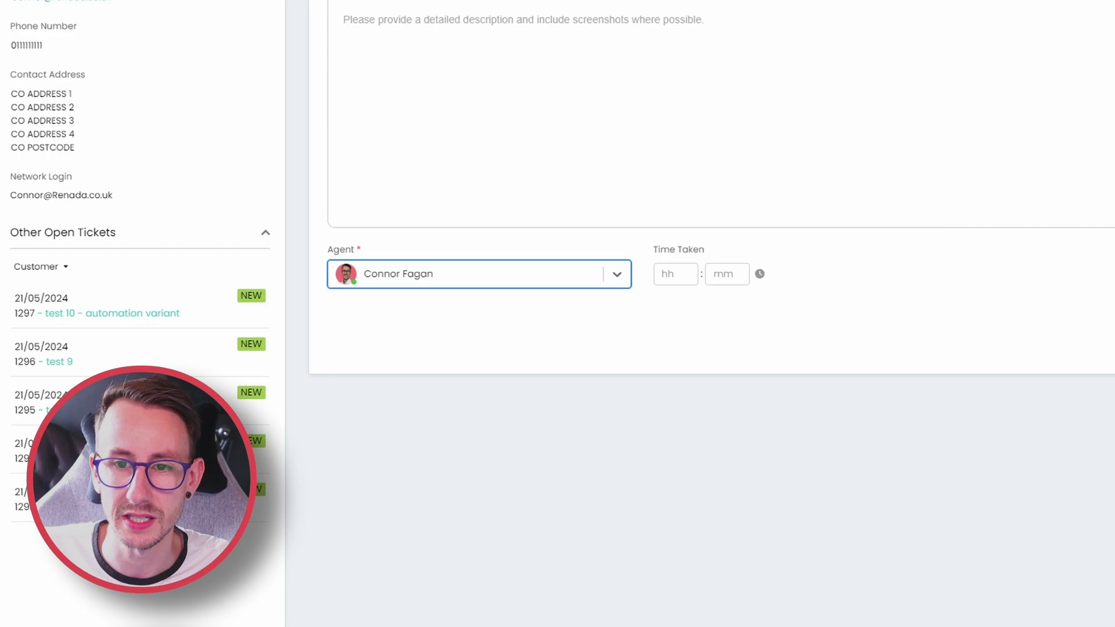
click(1069, 426)
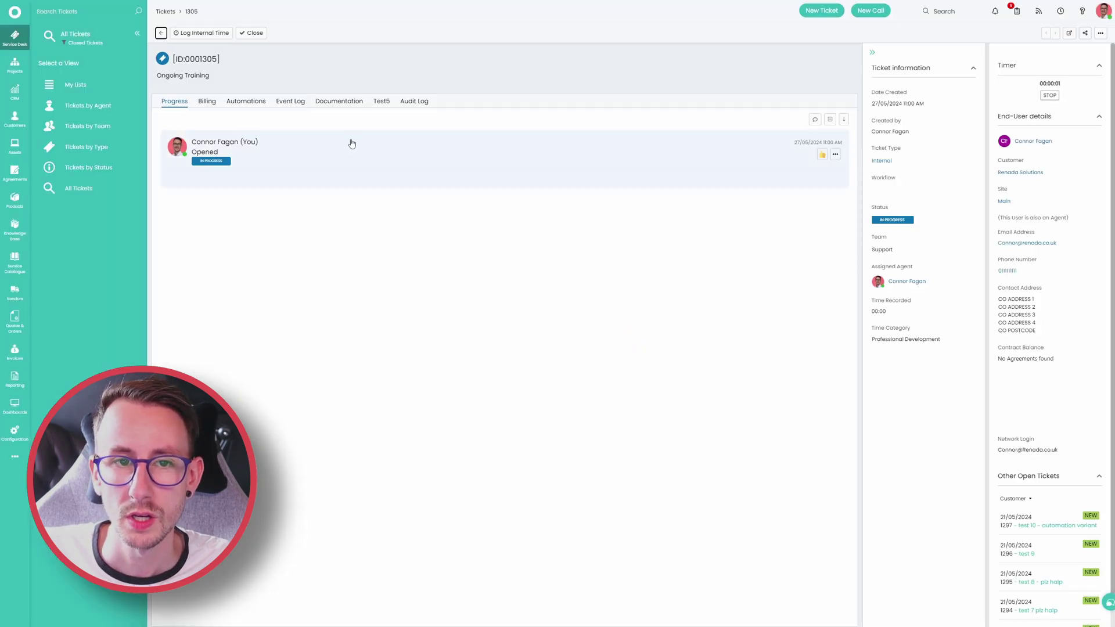
Record a 30-minute internal time entry noted 'Test' on ticket 1305 Ongoing Training
click(202, 33)
click(211, 271)
text(30)
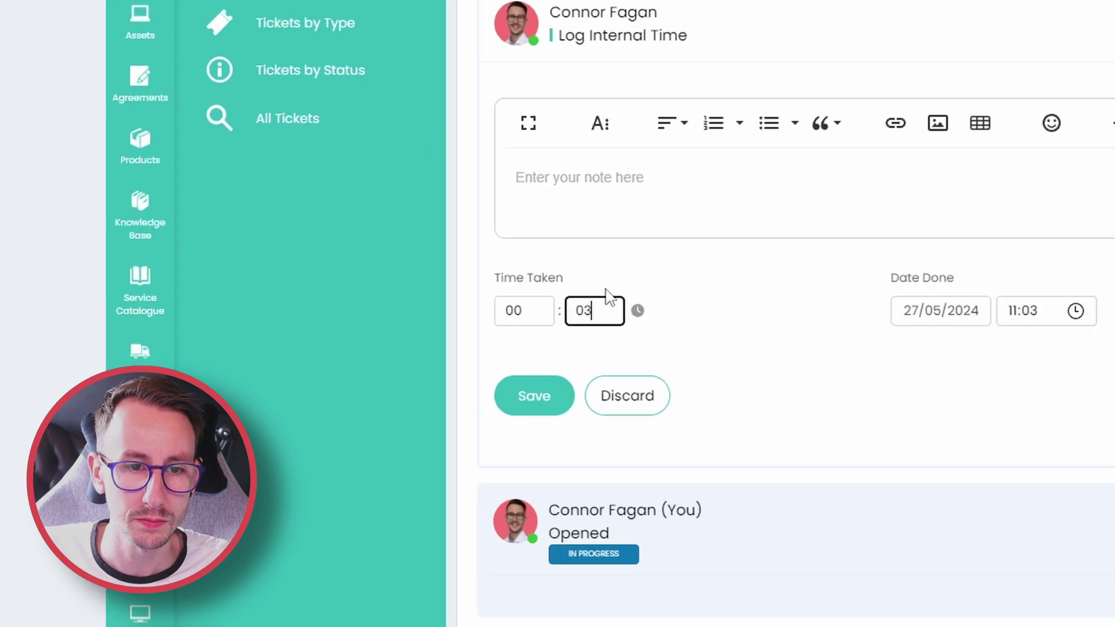
click(274, 213)
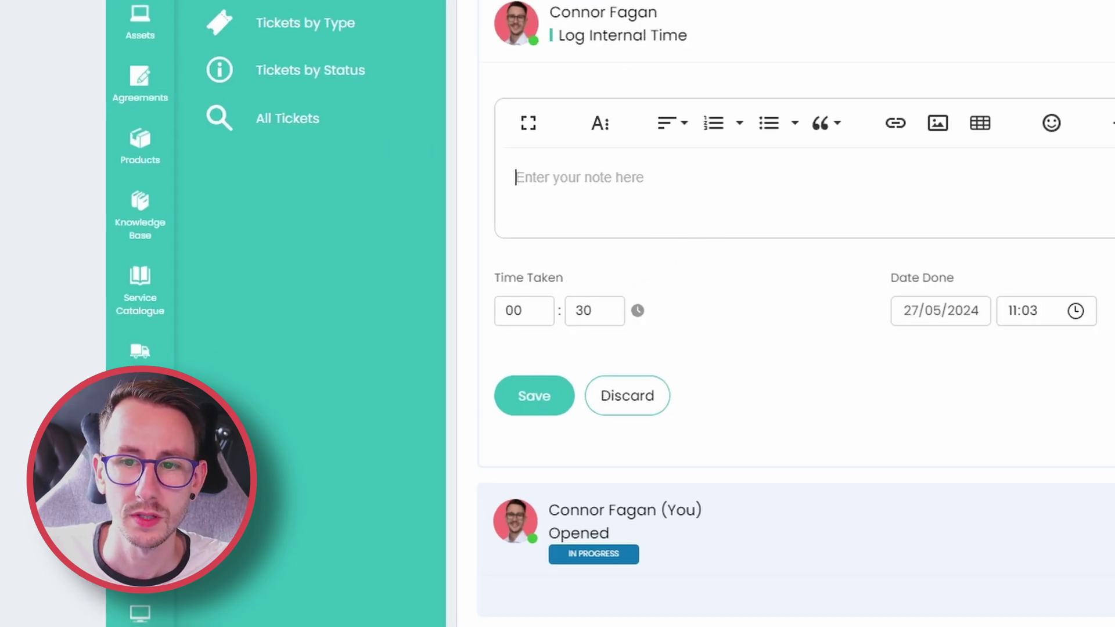
text(Test)
click(534, 395)
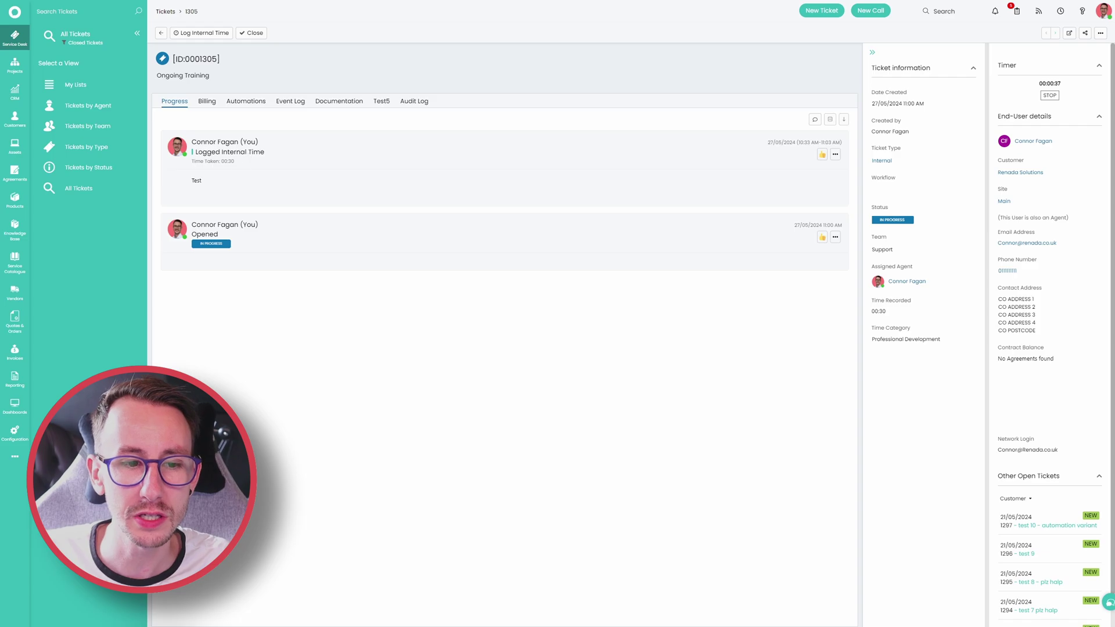
Search the configuration features for 'time' and open Time Management
click(15, 432)
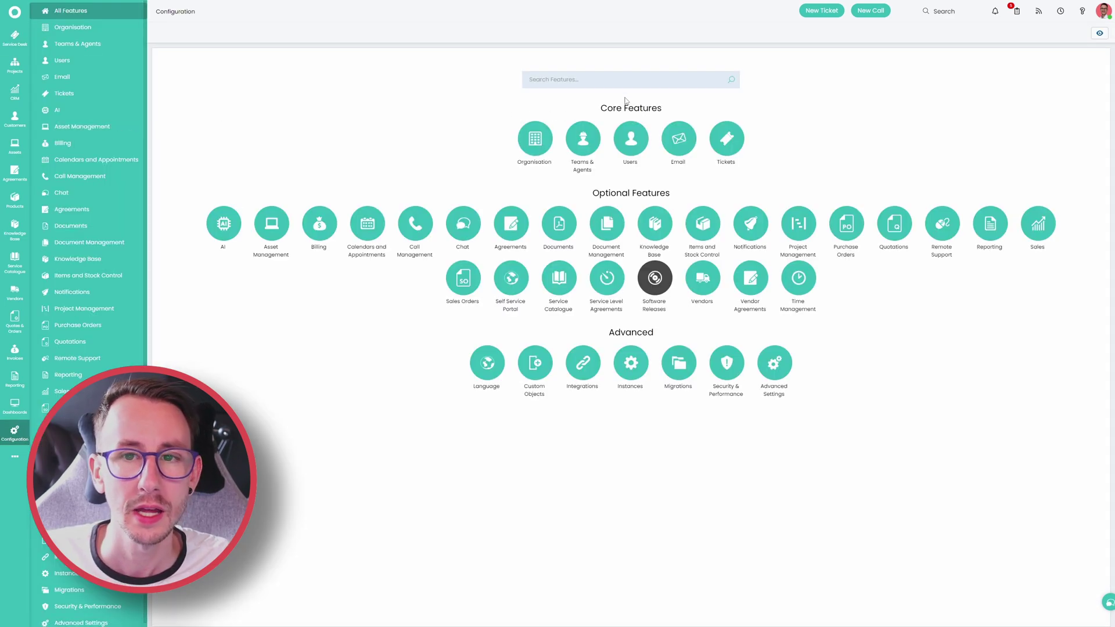
click(627, 84)
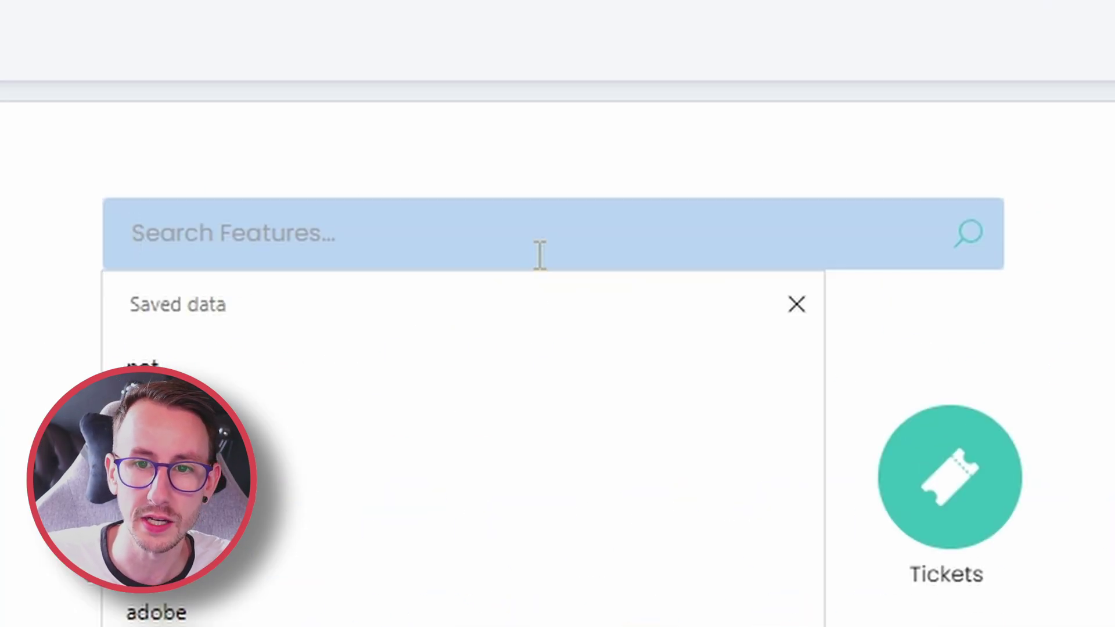
text(time)
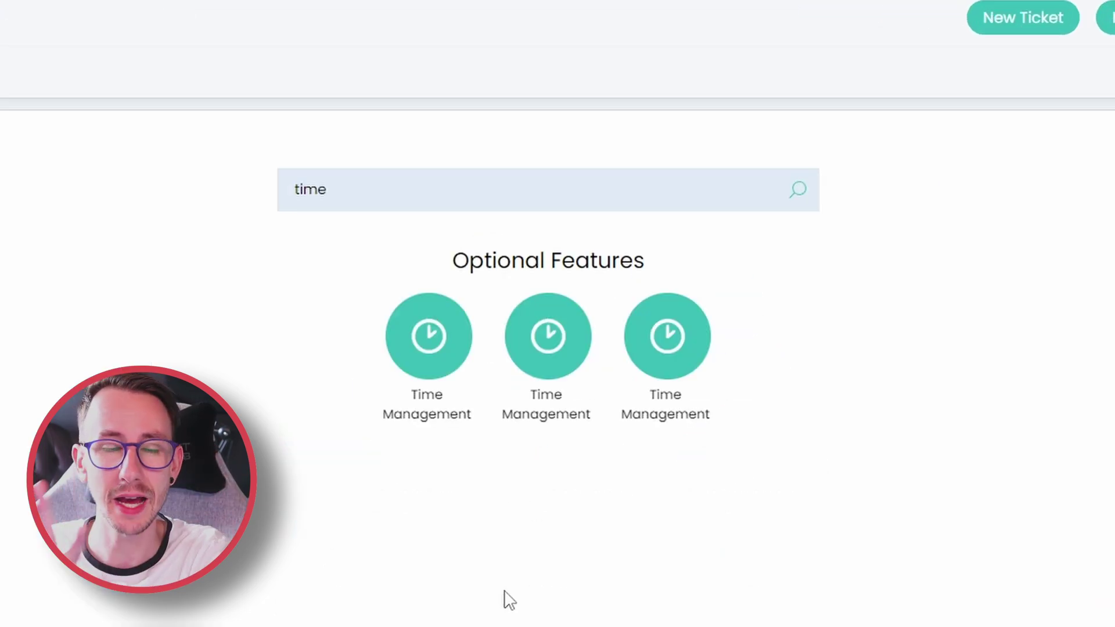
mouse_move(652, 343)
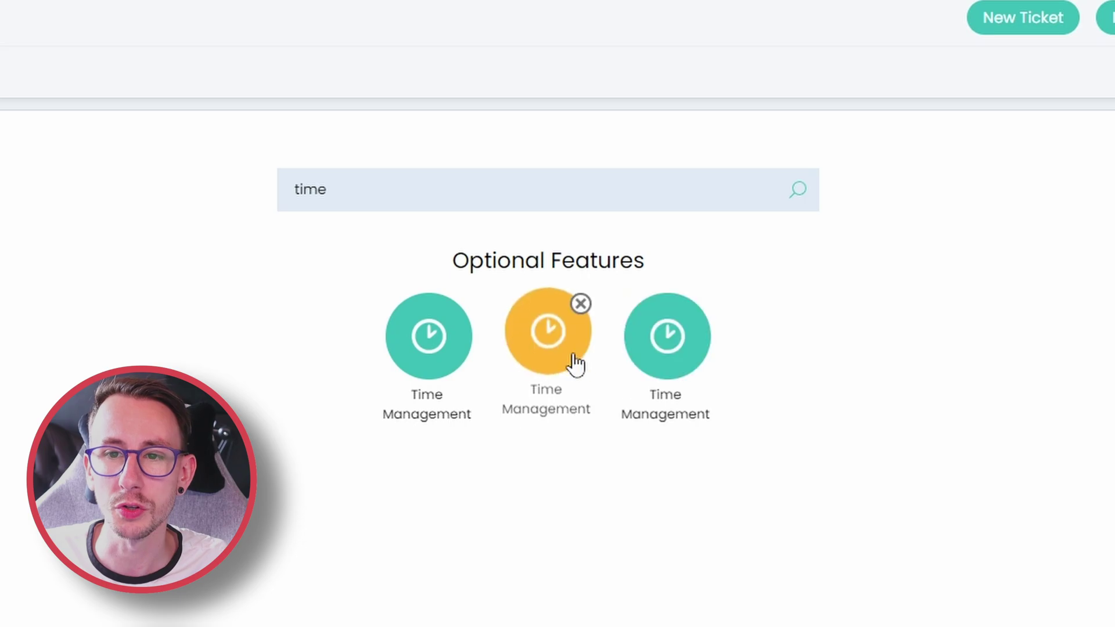
click(433, 349)
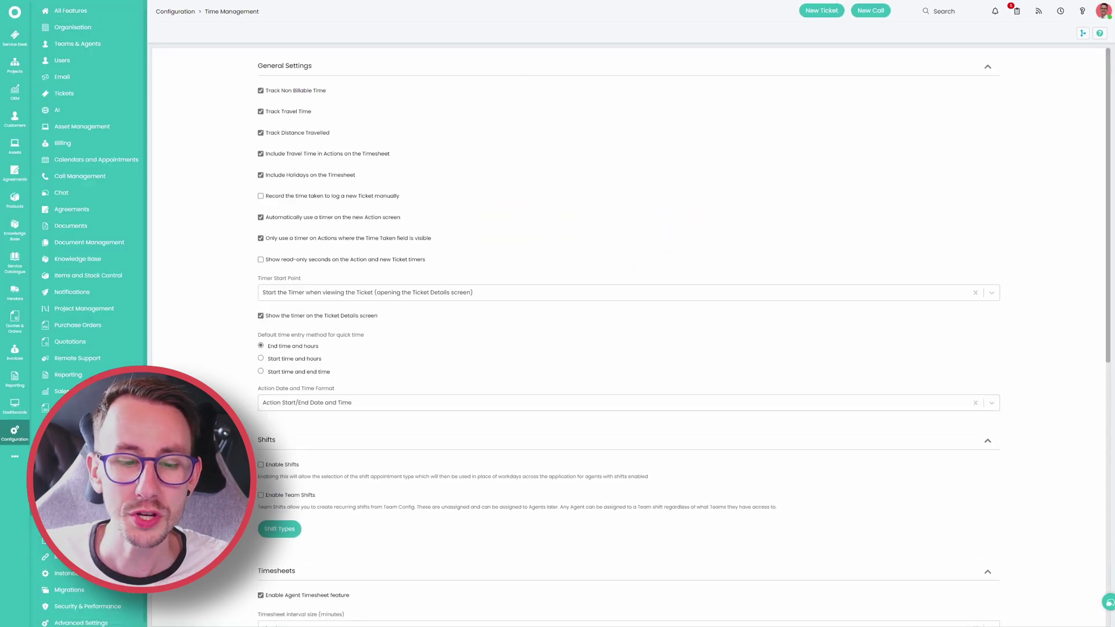
Keep Internal as the ticket type used for logging quick time
scroll(628, 336, down, 6)
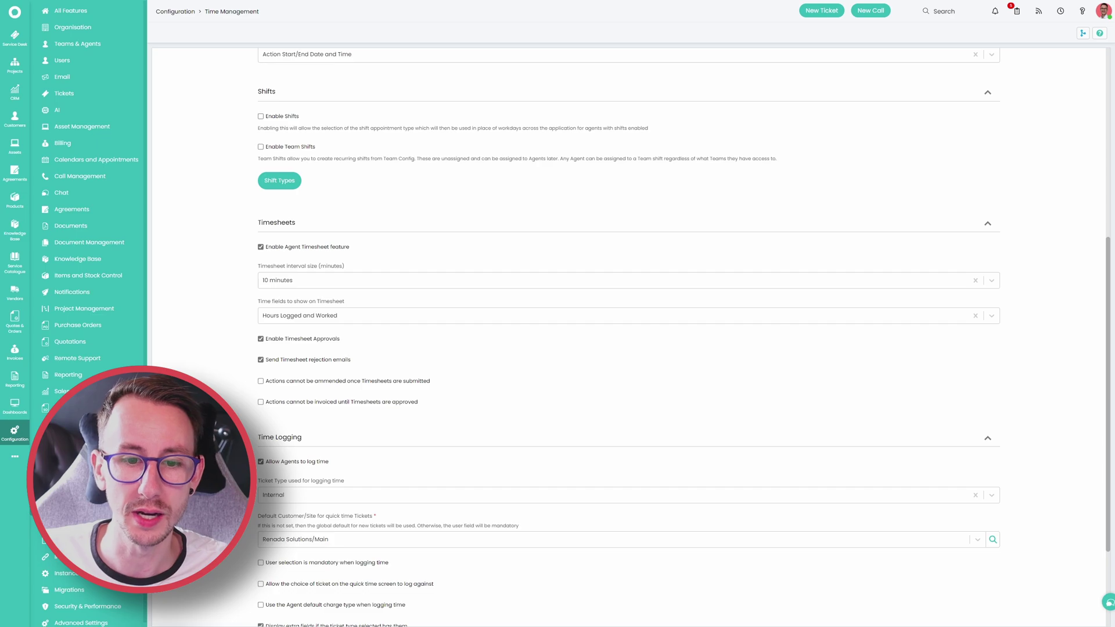
scroll(628, 337, down, 3)
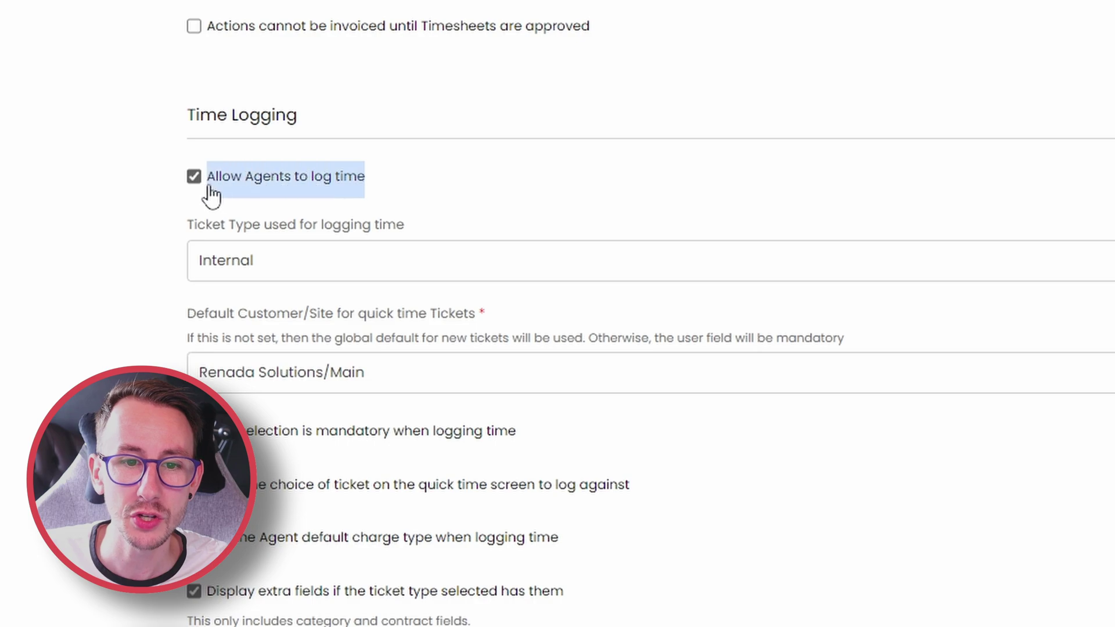
click(135, 240)
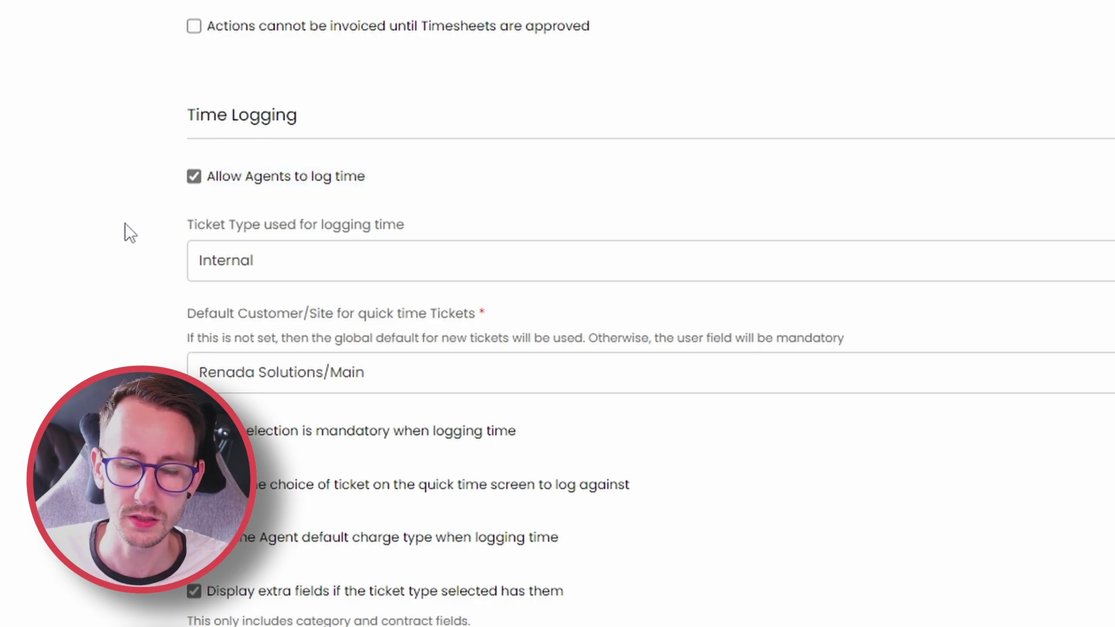
drag(180, 228, 422, 227)
click(419, 226)
click(416, 258)
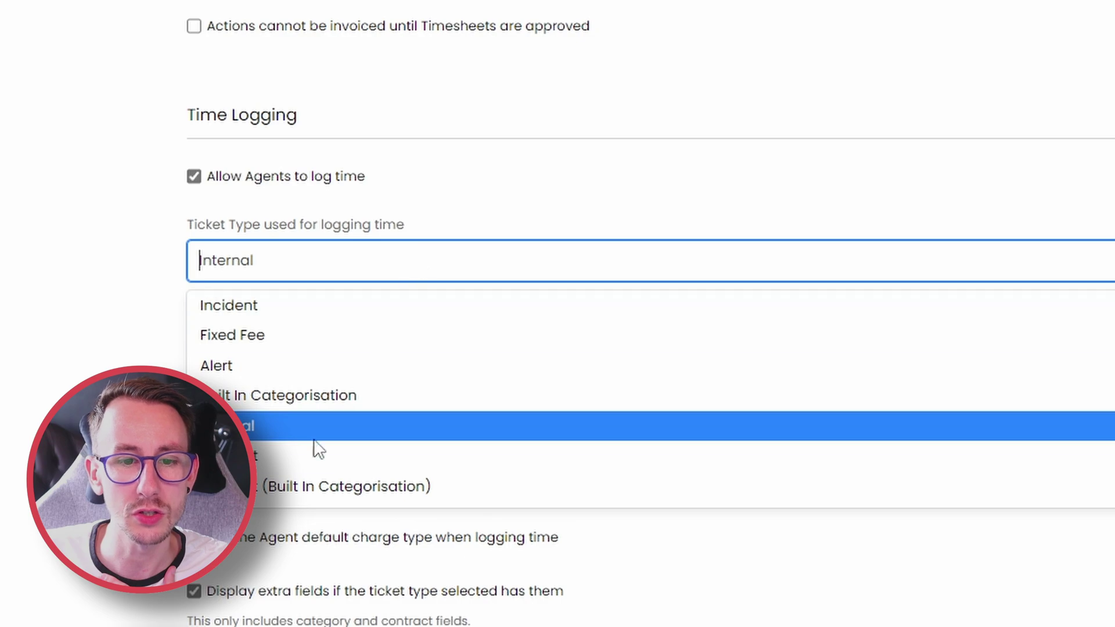
click(311, 427)
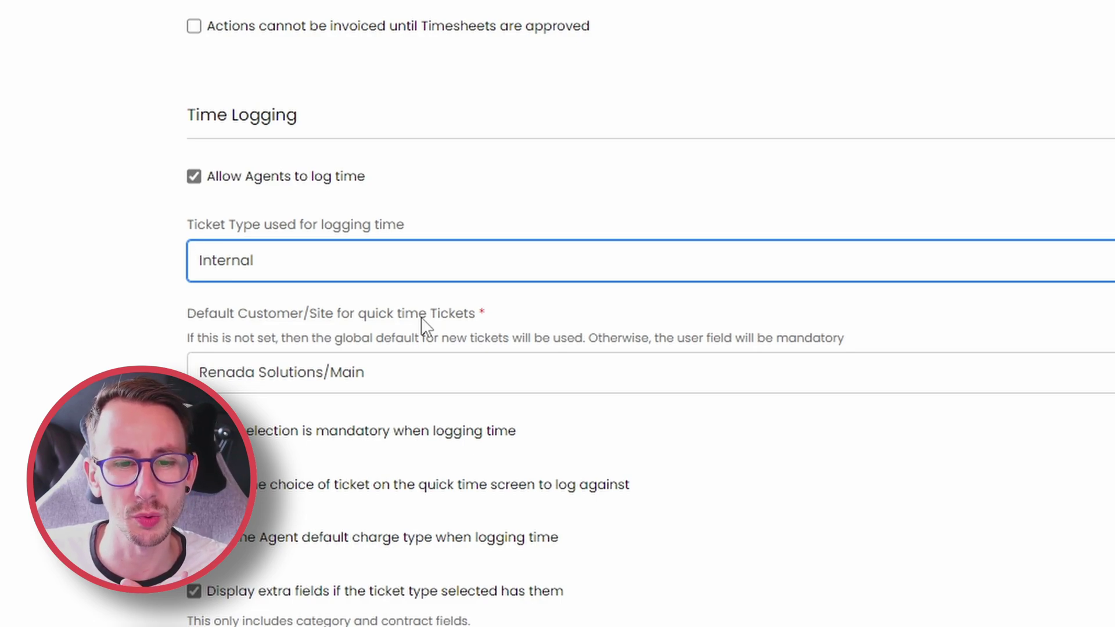
Review the quick time options for choosing a ticket, charge type, extra fields and multiple agents
scroll(528, 371, down, 2)
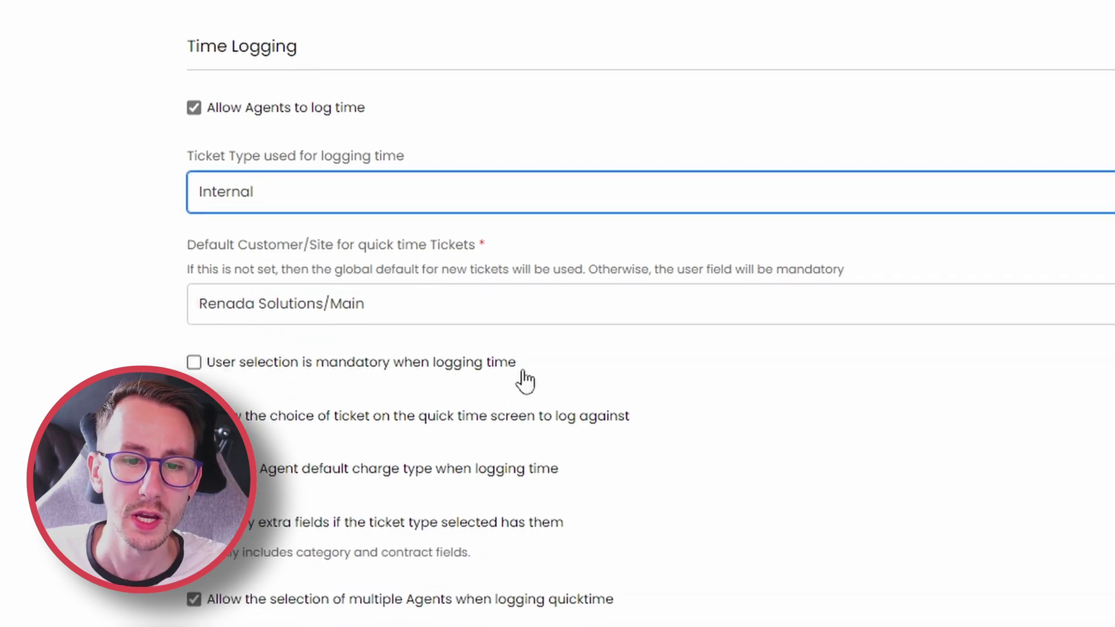
scroll(528, 372, down, 2)
drag(518, 280, 237, 296)
click(99, 337)
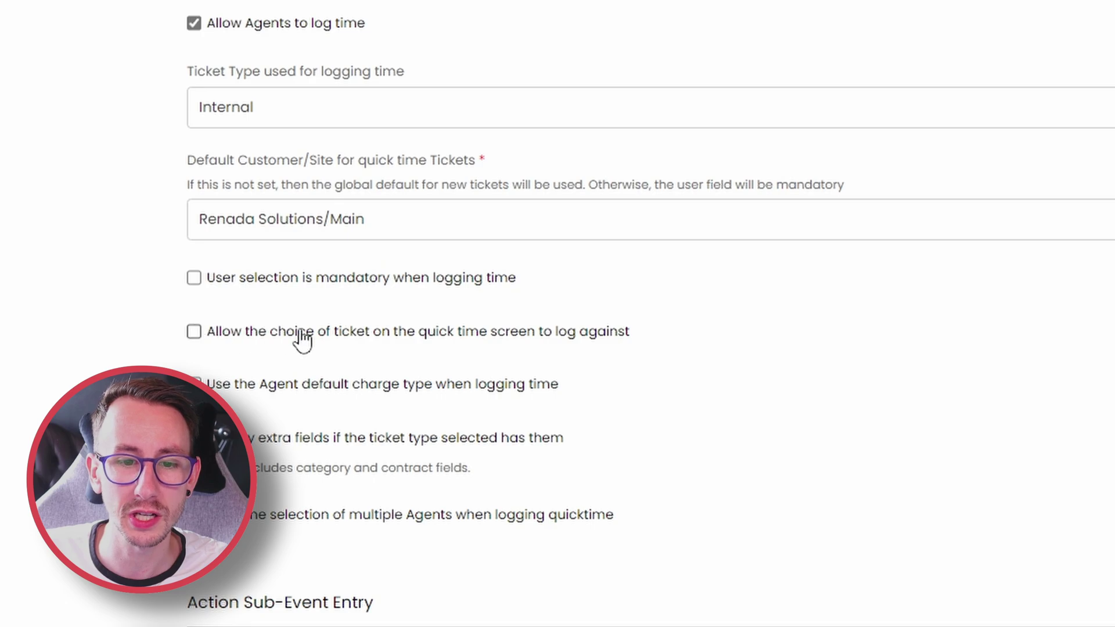
drag(667, 351, 204, 358)
click(114, 356)
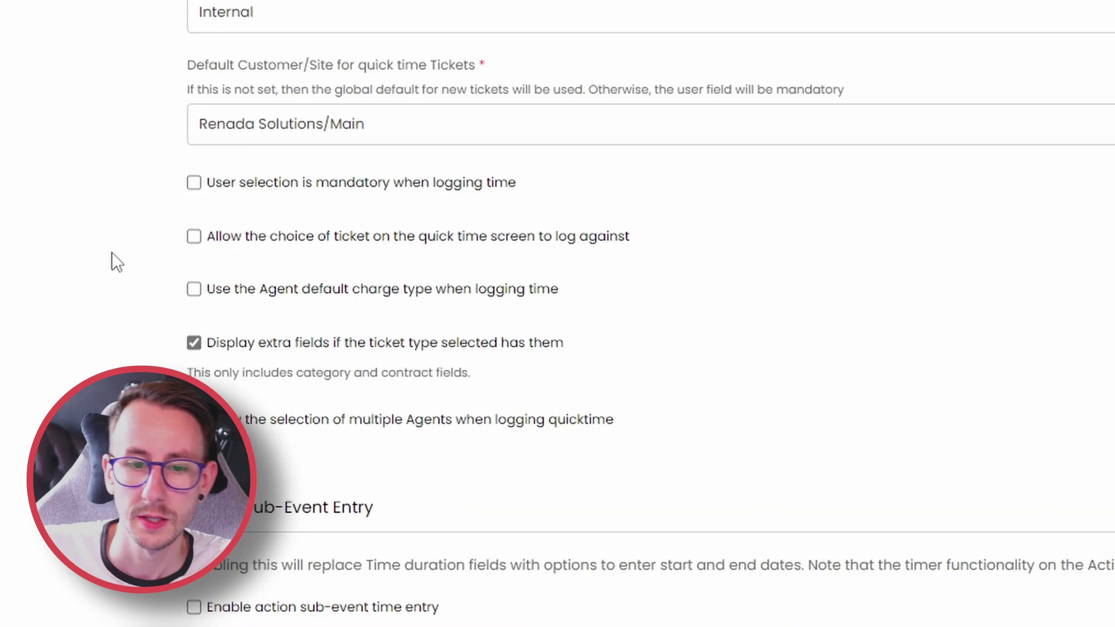
drag(587, 259, 197, 259)
click(122, 273)
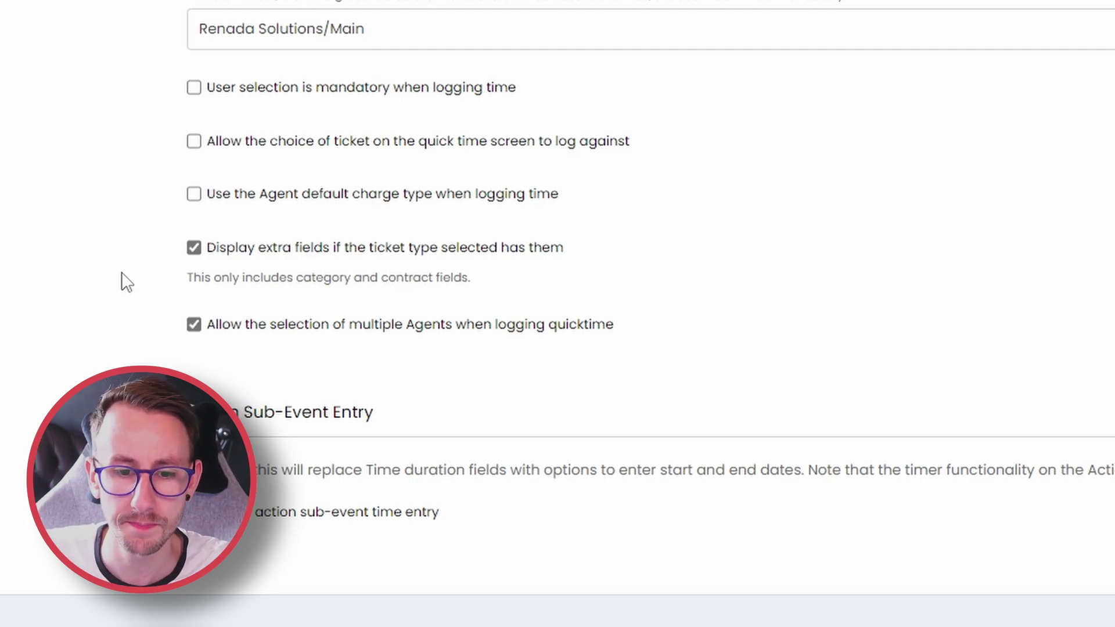
drag(678, 341, 87, 354)
click(88, 351)
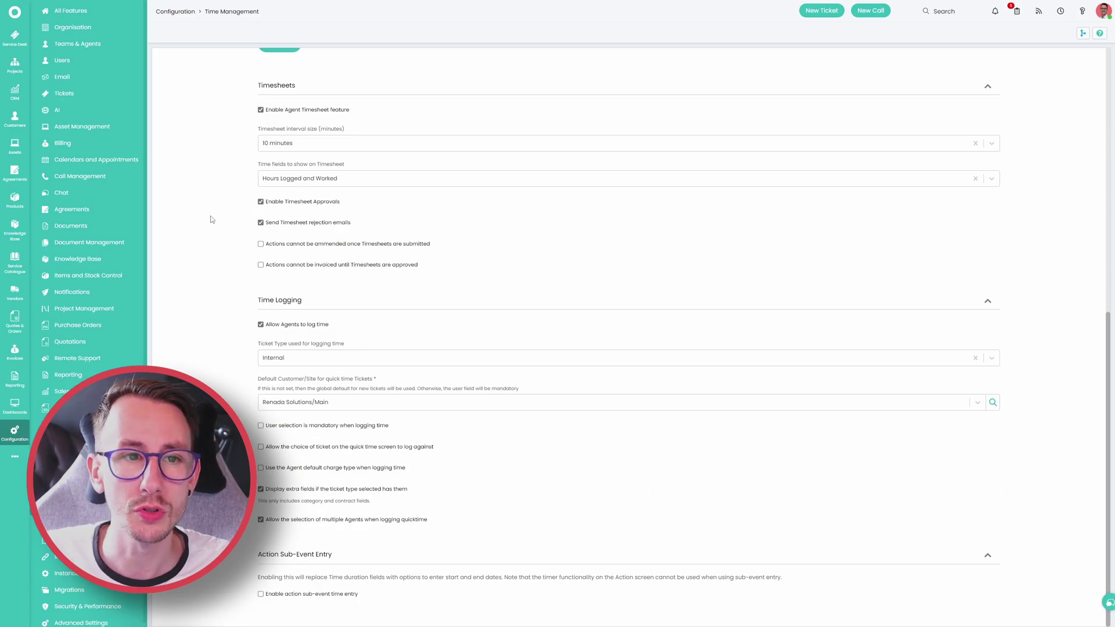
Open the Internal ticket type and check its agent visibility and agent logging settings
click(96, 95)
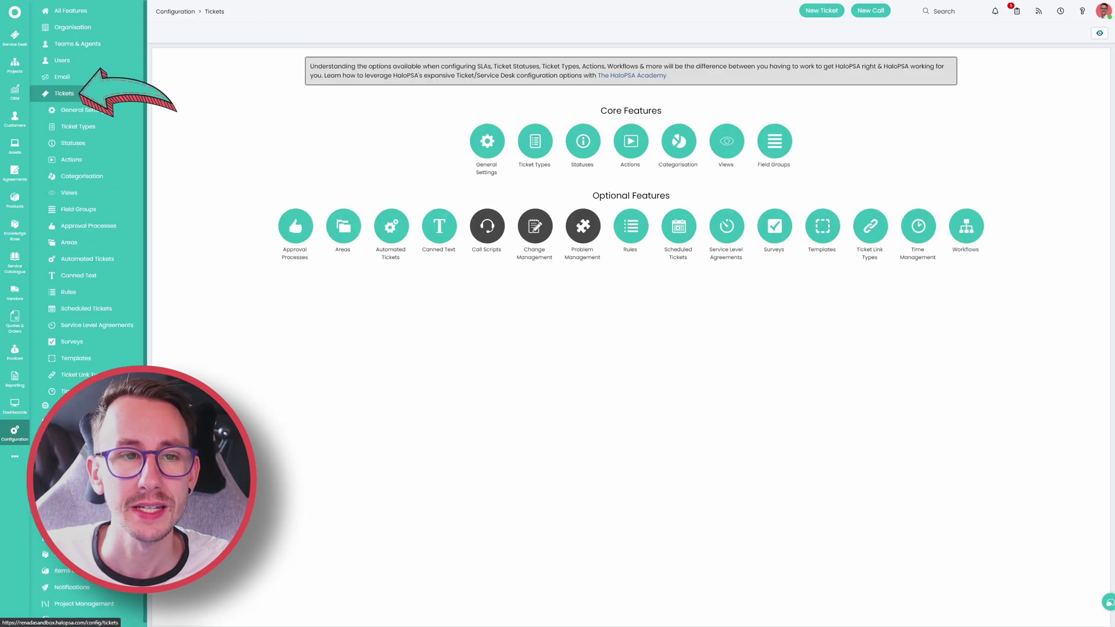
click(91, 128)
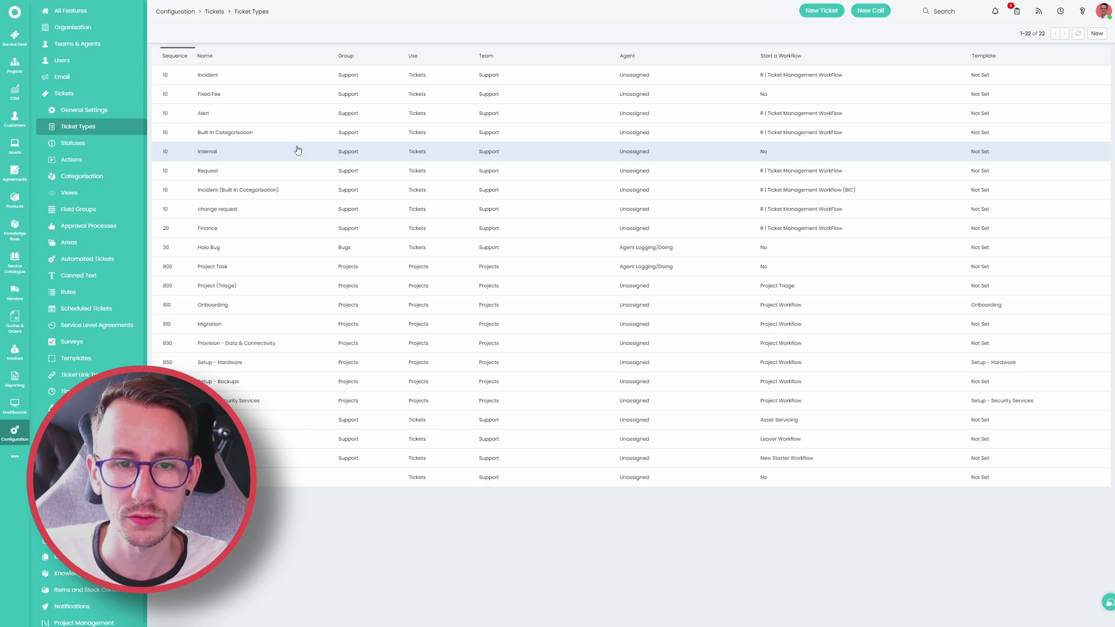
click(298, 149)
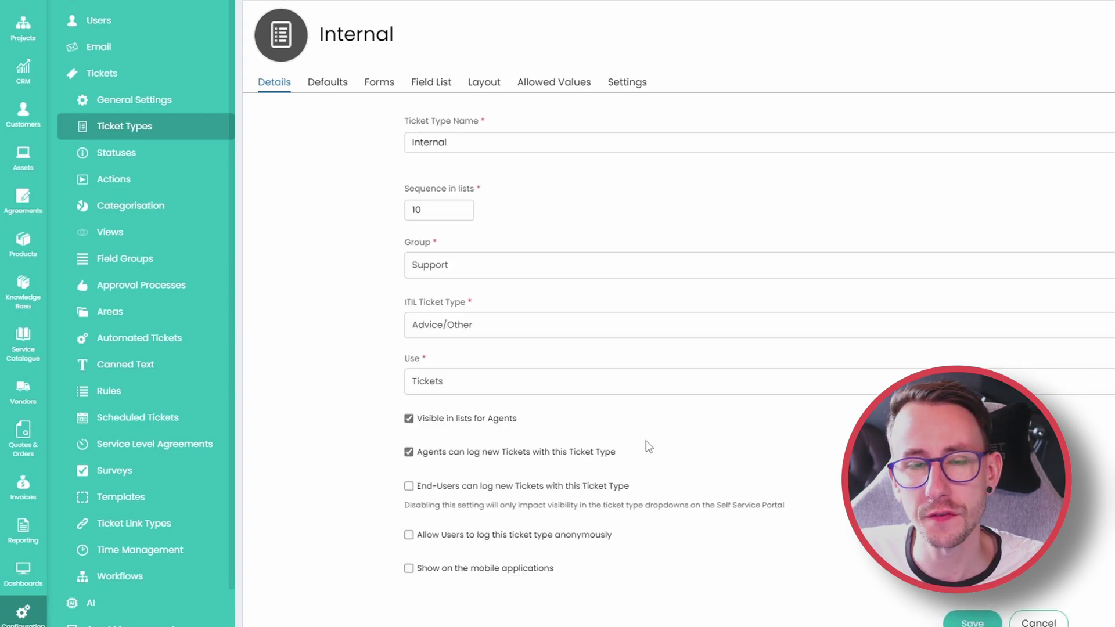
drag(552, 417, 360, 442)
click(356, 443)
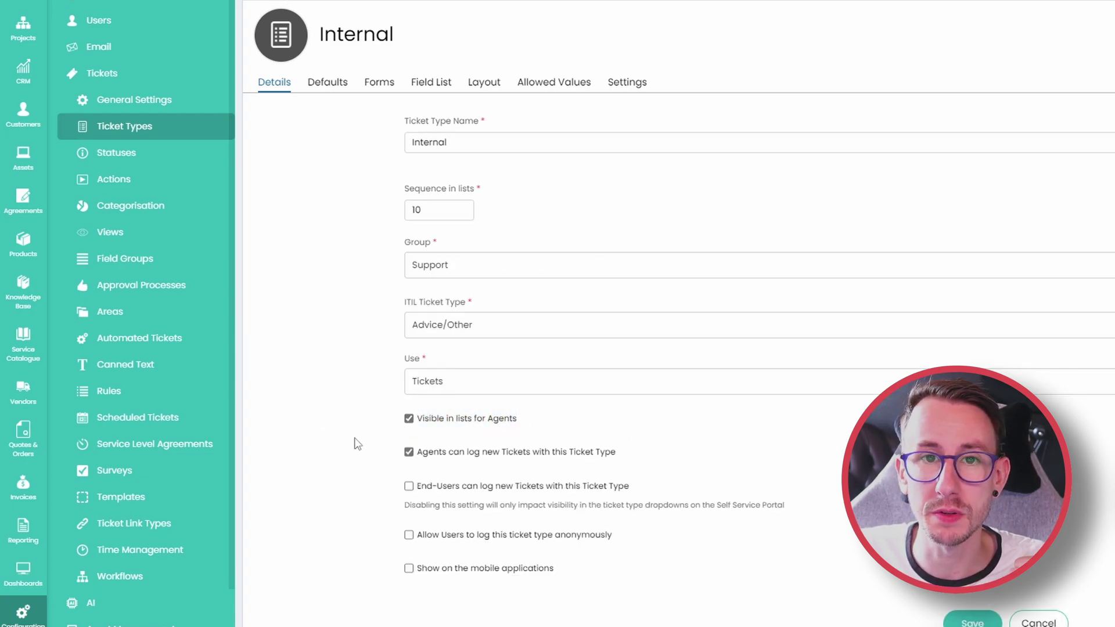
drag(664, 469, 408, 464)
click(353, 478)
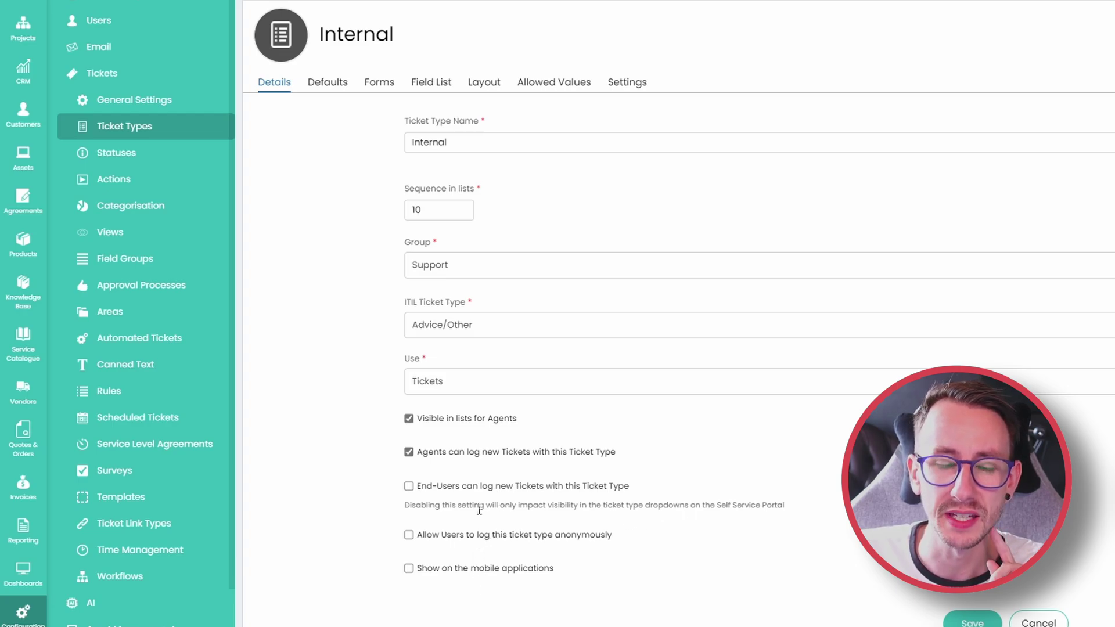
Scroll through the Internal type's Defaults, including target date -1
click(327, 82)
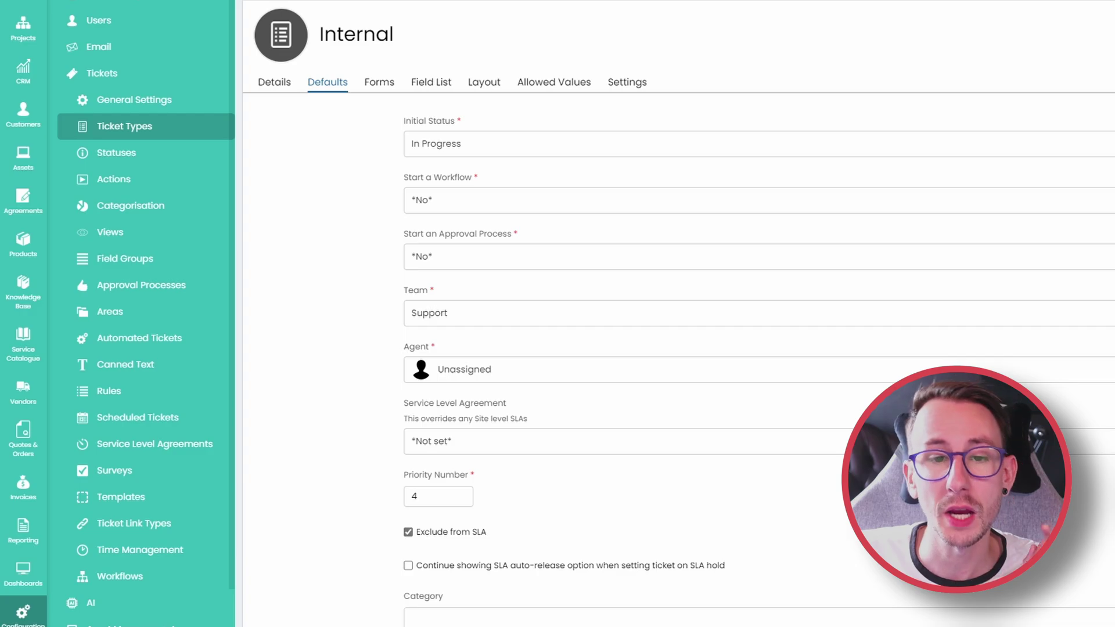
scroll(434, 258, down, 5)
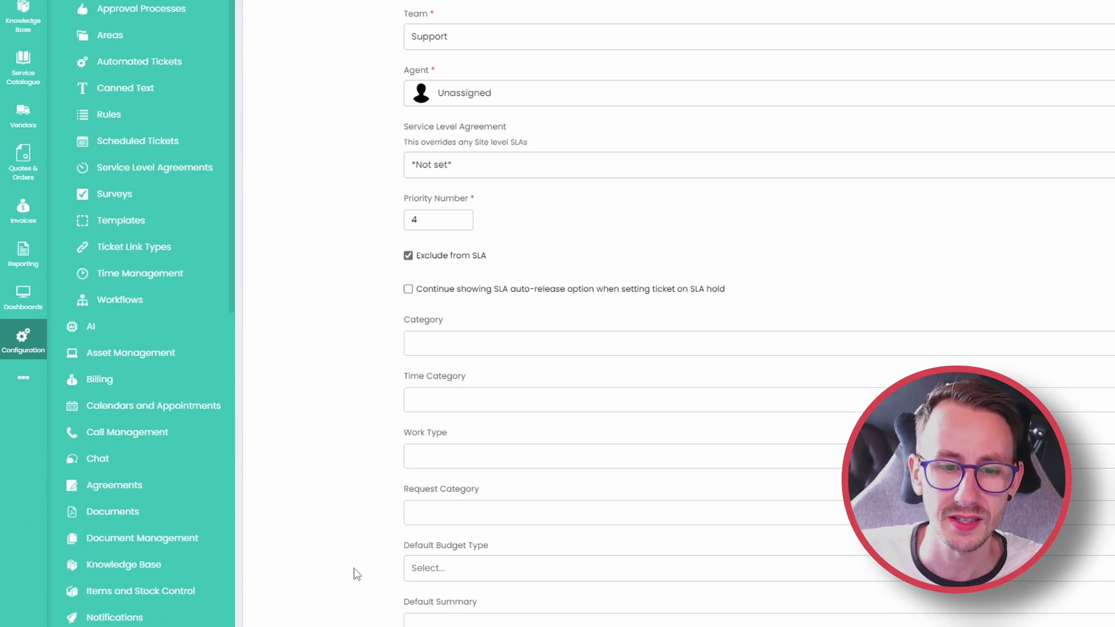
scroll(354, 574, down, 15)
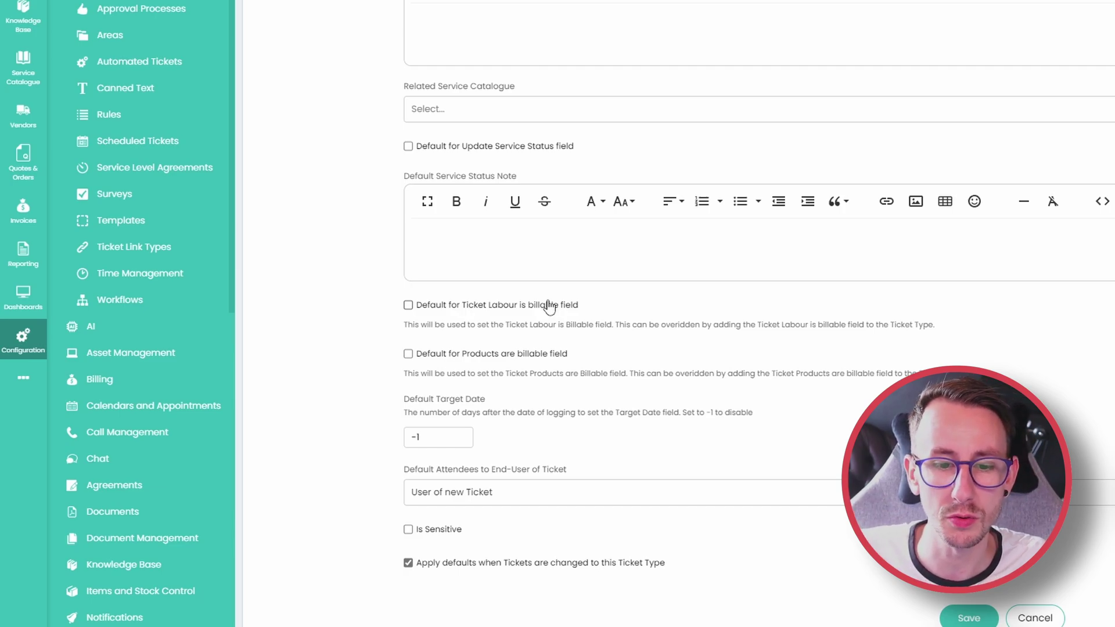
Review the Internal type's form settings and field list
click(237, 99)
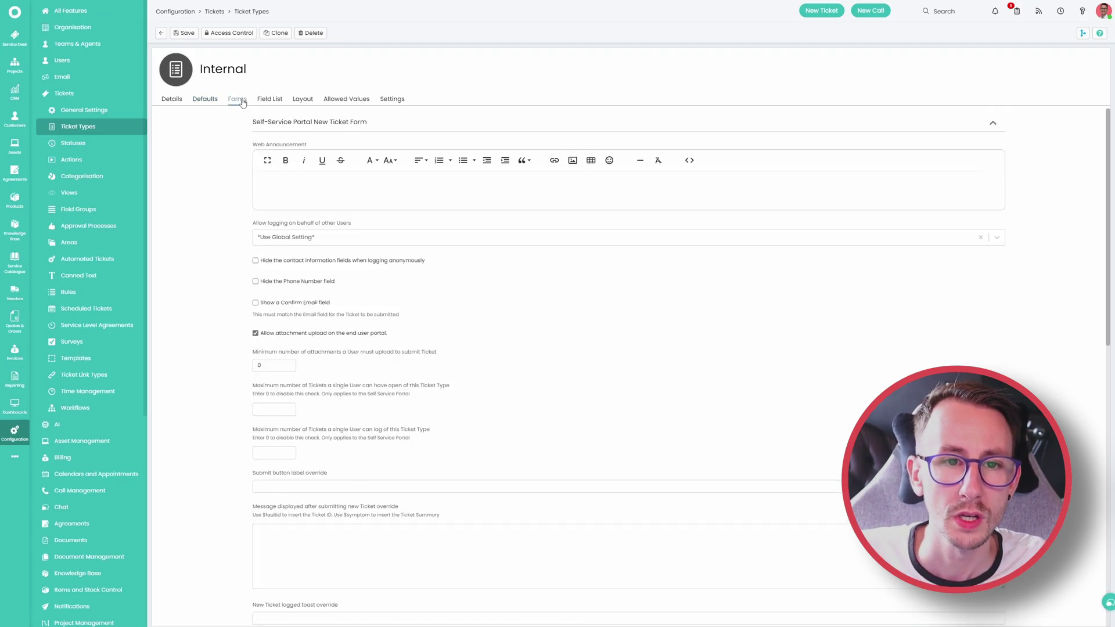
scroll(232, 362, down, 10)
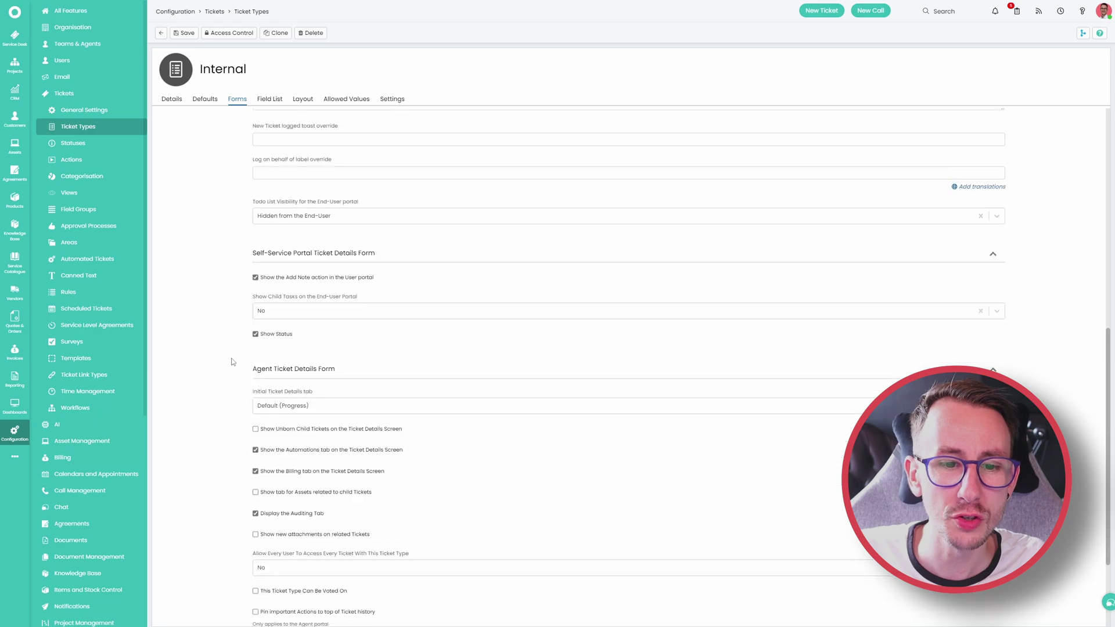
scroll(251, 251, up, 10)
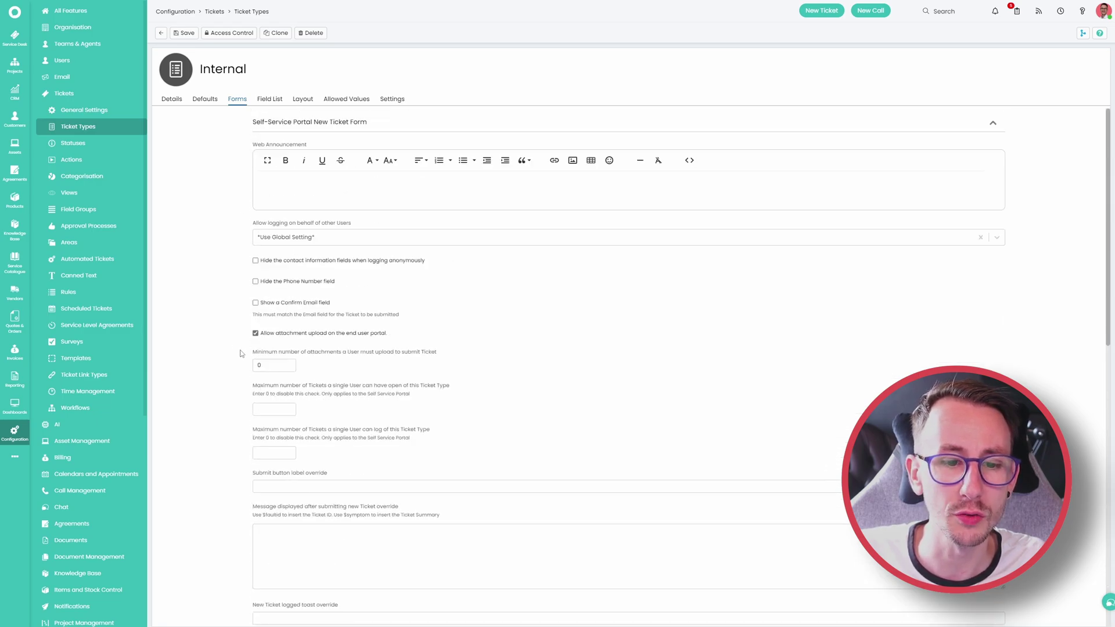
click(269, 100)
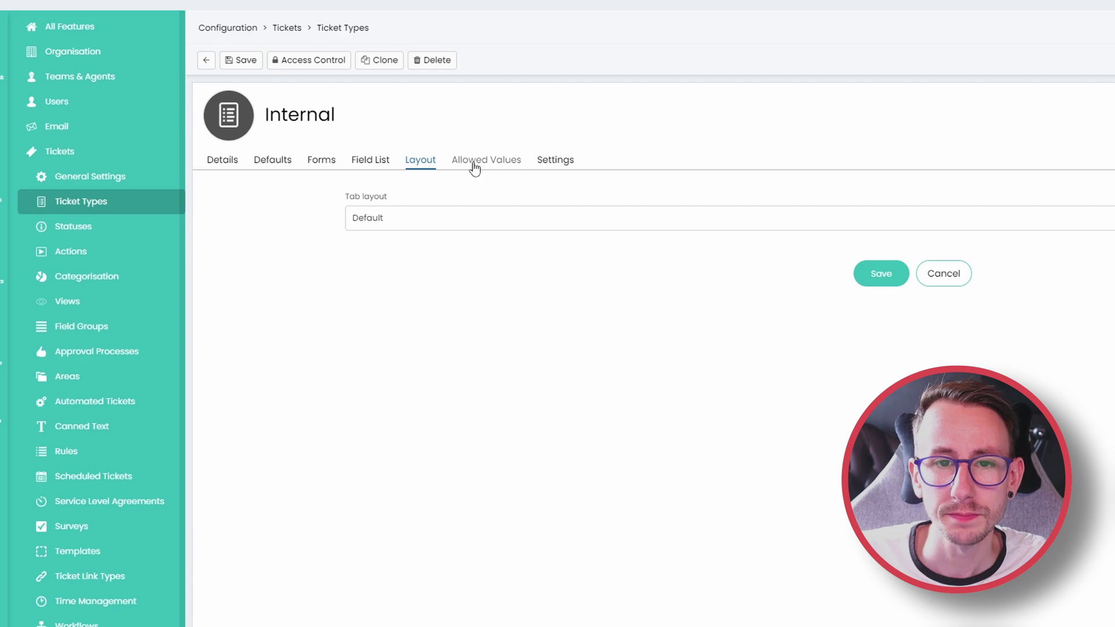
Check the Internal type's allowed values, noting the Logged Internal Time action
click(474, 168)
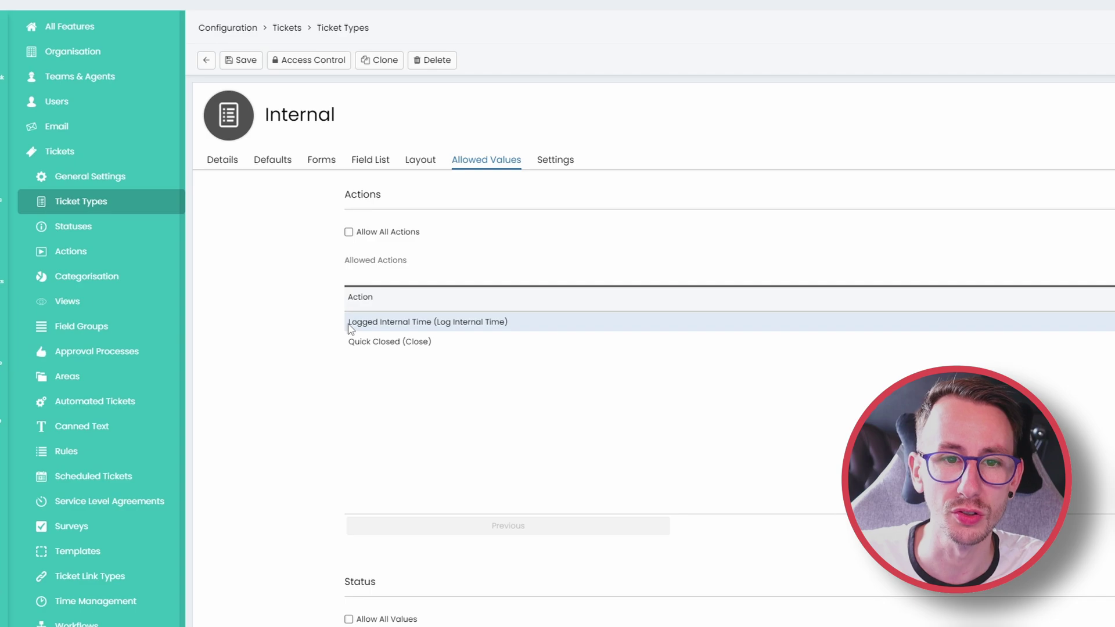
drag(348, 322, 509, 322)
click(485, 352)
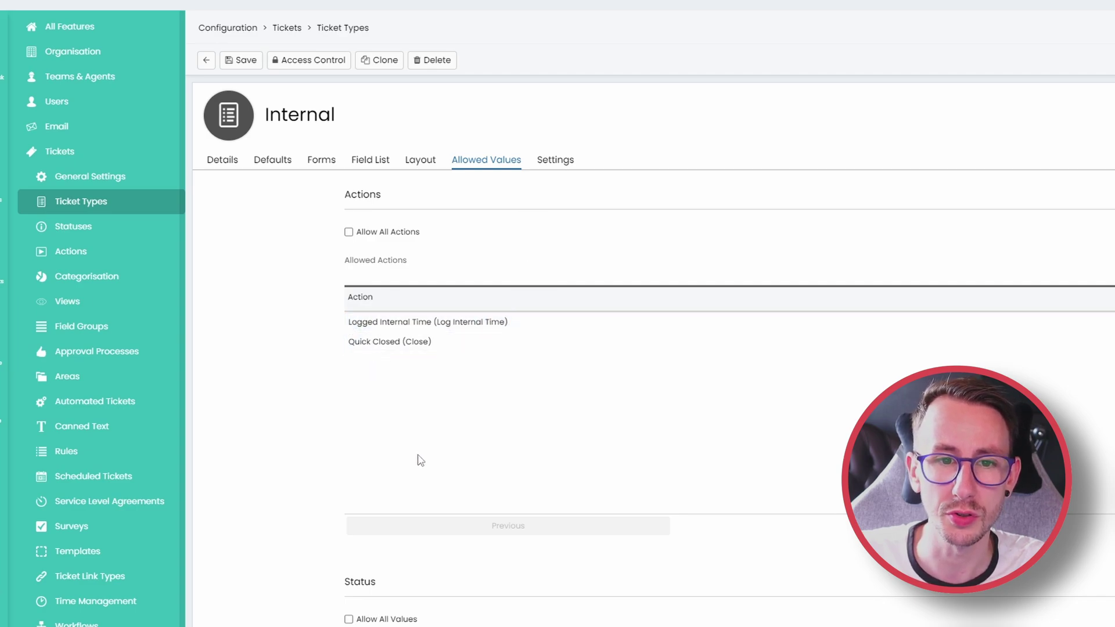
scroll(362, 543, down, 14)
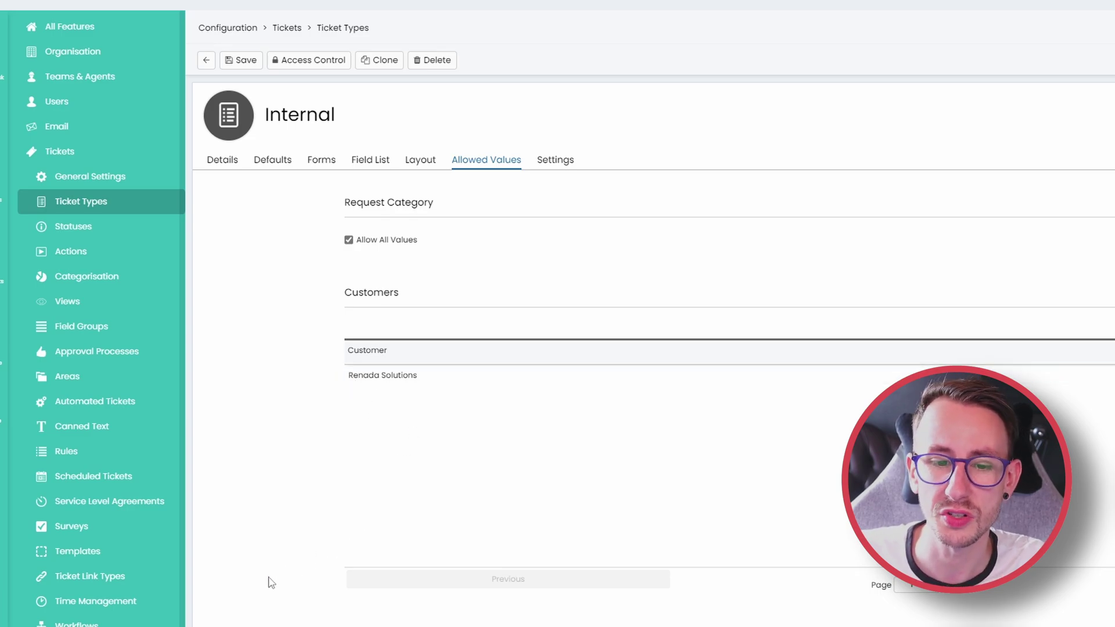
Revisit the Internal type's status-after-action settings, details and default values
click(566, 158)
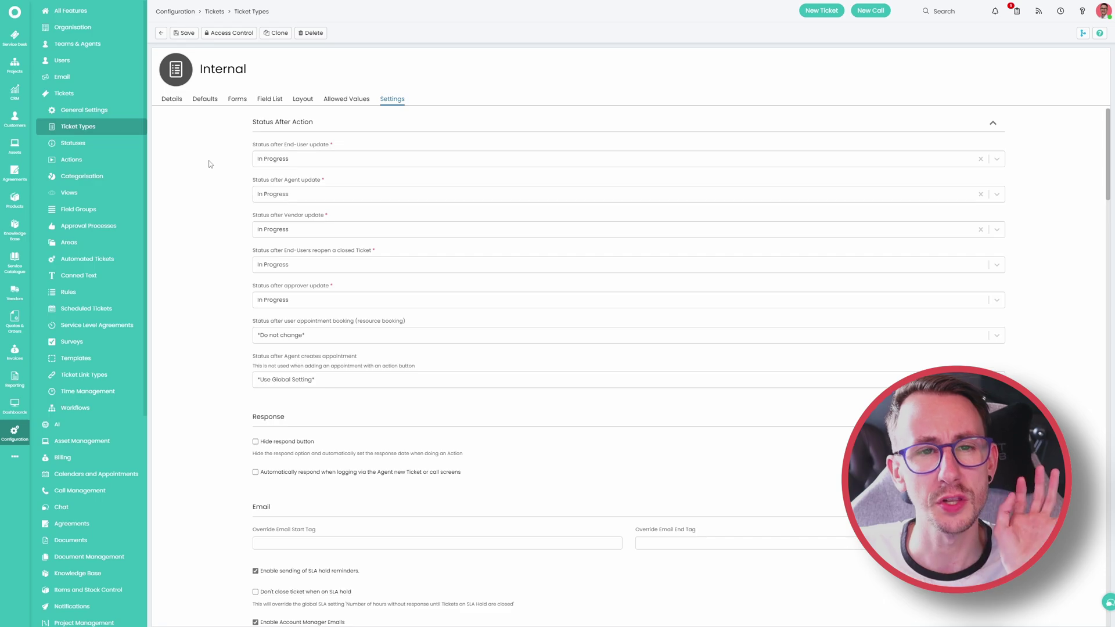
click(172, 98)
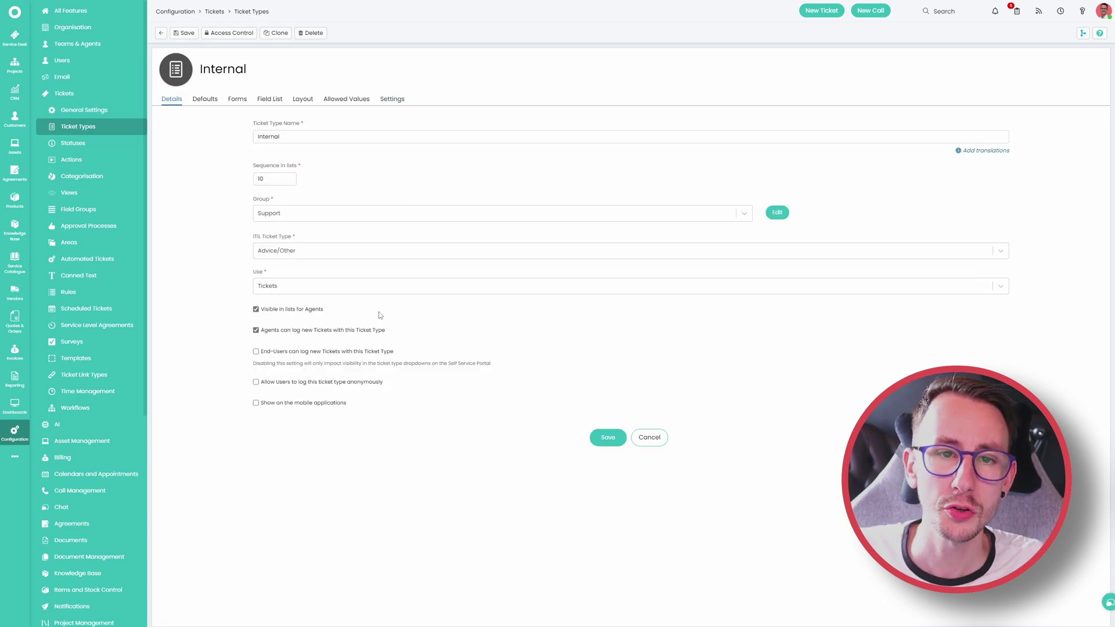
click(204, 99)
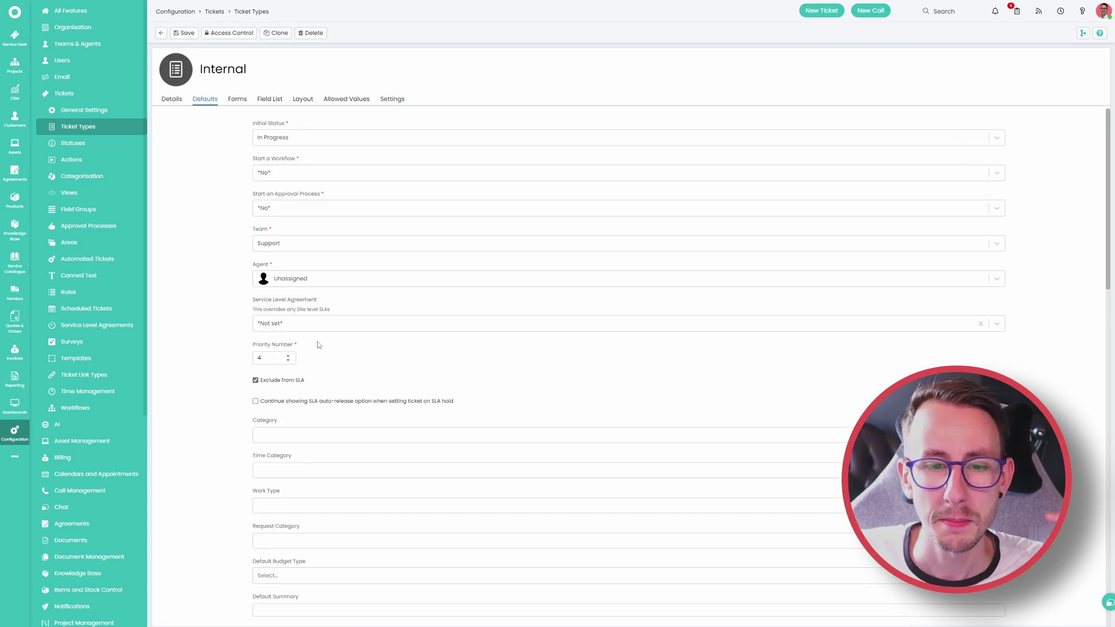
scroll(325, 398, down, 15)
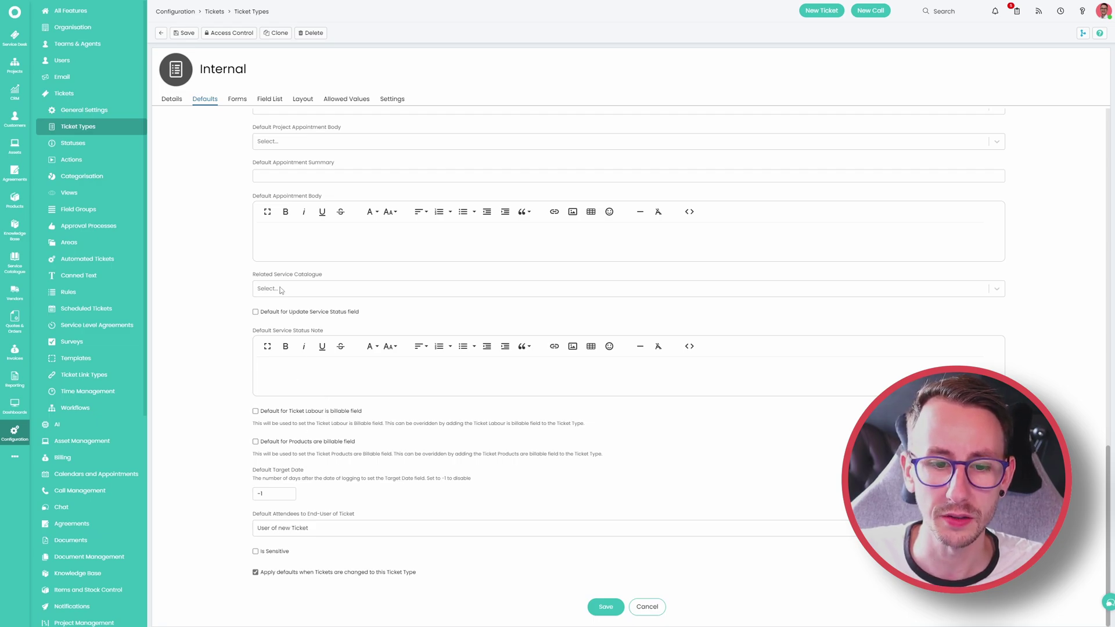
Recheck forms, fields, layout and allowed values, note the Time Category field, then open Categorisation
click(238, 102)
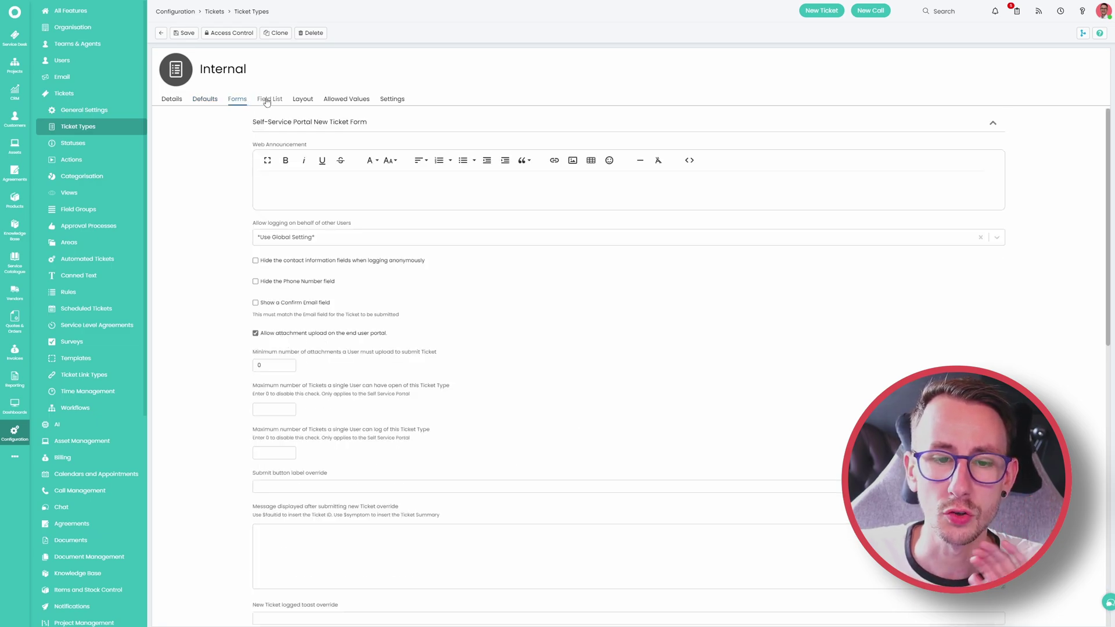
click(266, 102)
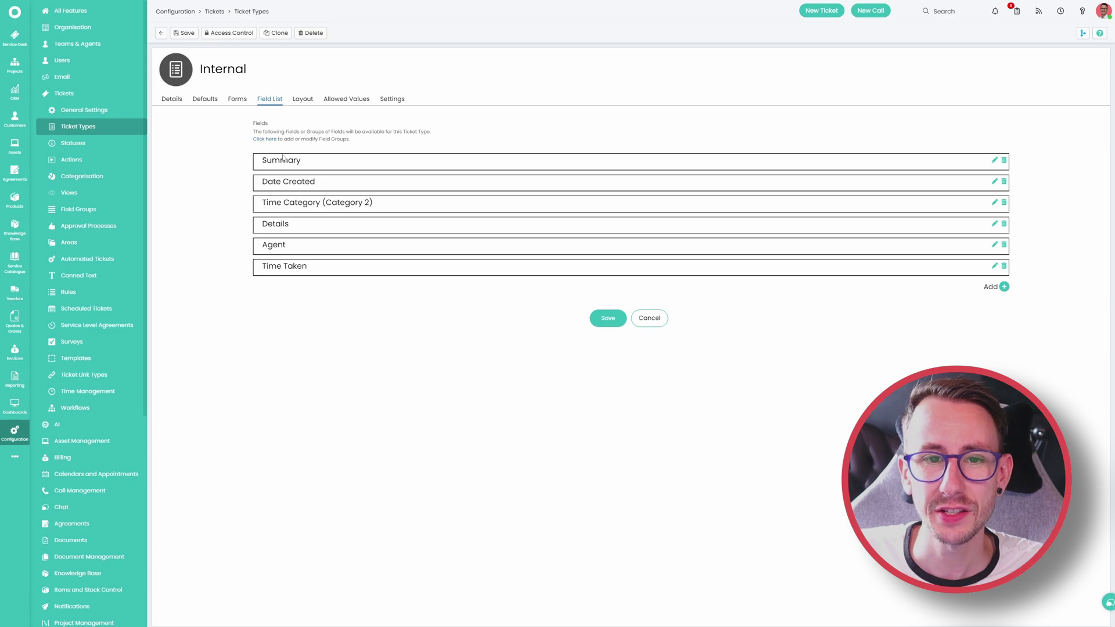
click(307, 101)
click(343, 102)
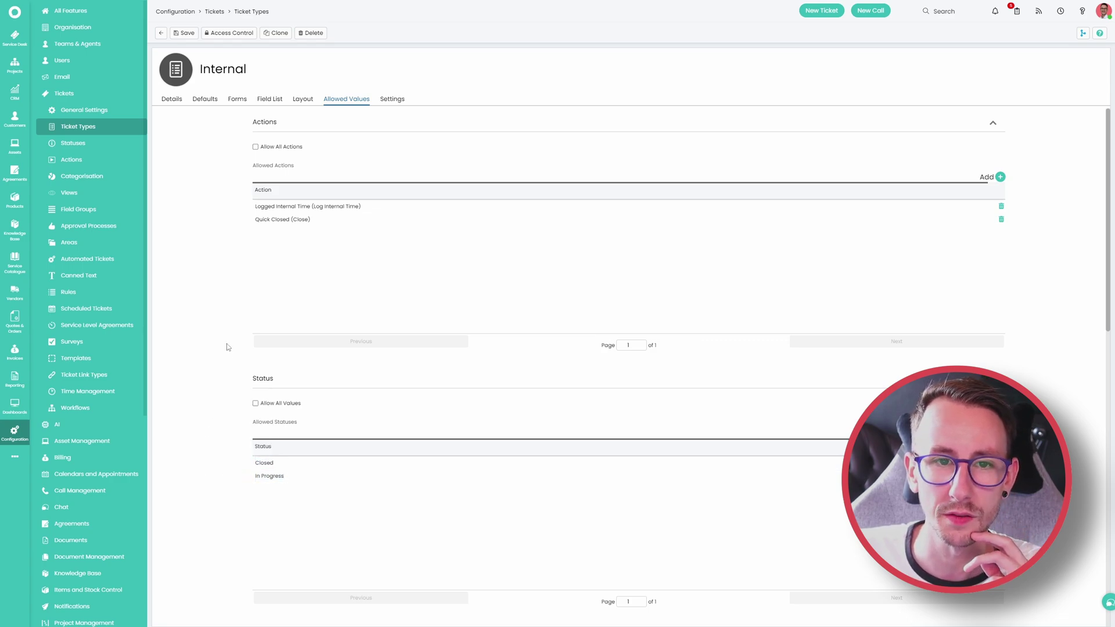
click(298, 100)
click(269, 99)
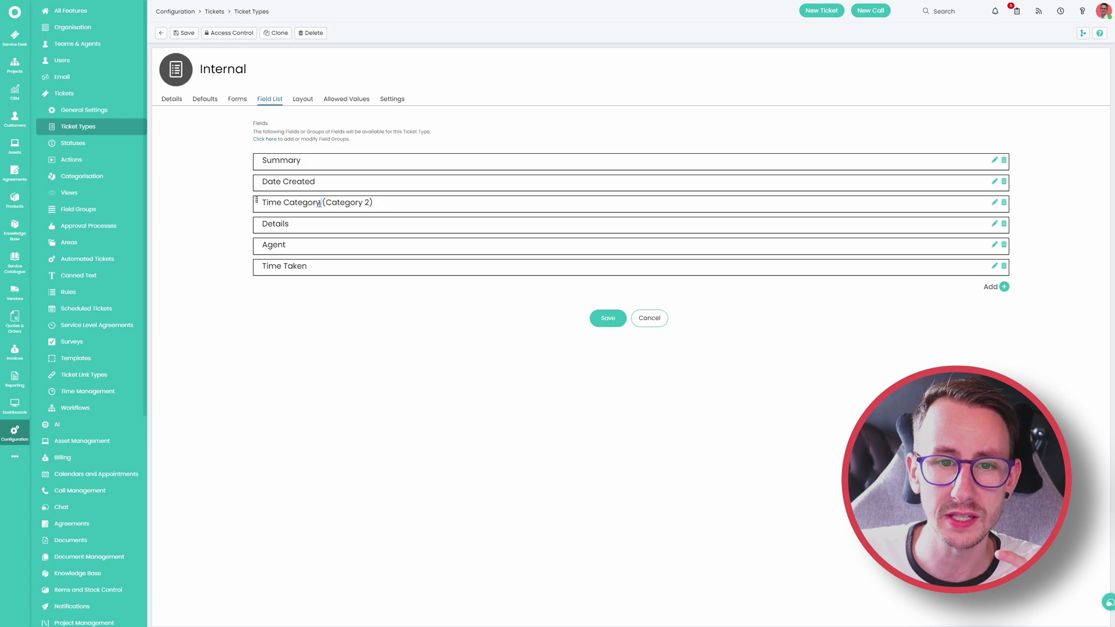
drag(320, 203, 265, 204)
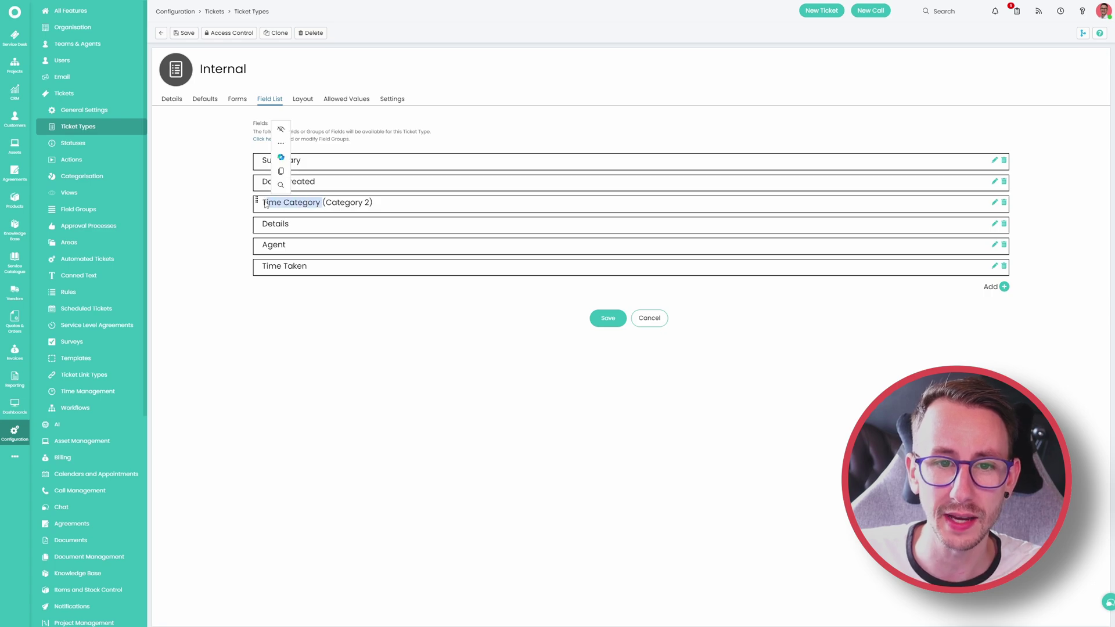
click(108, 177)
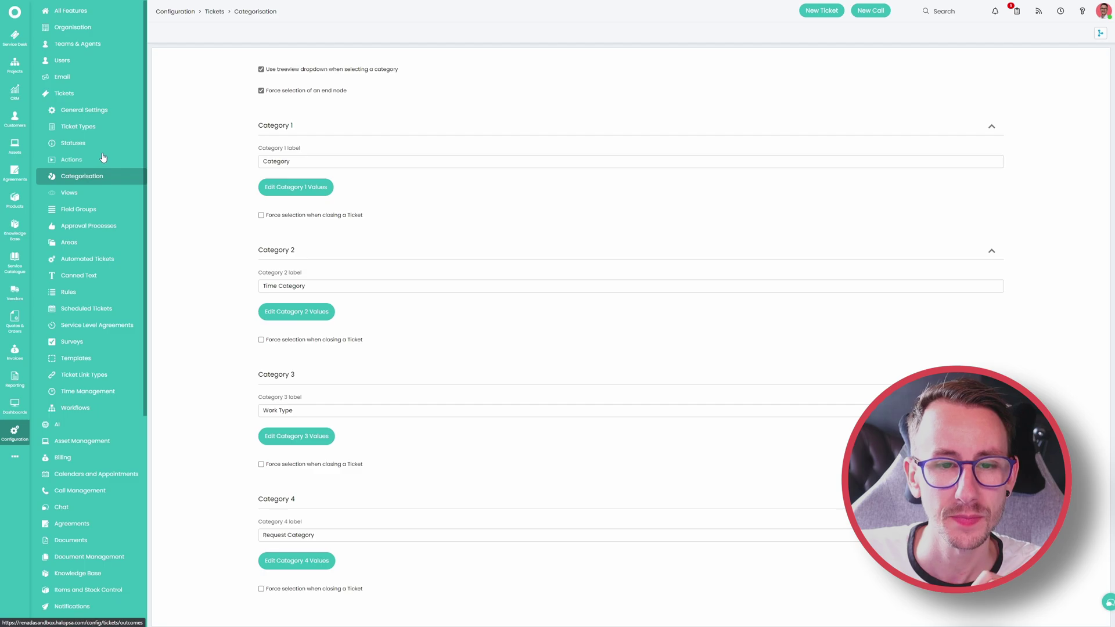
click(81, 13)
click(571, 79)
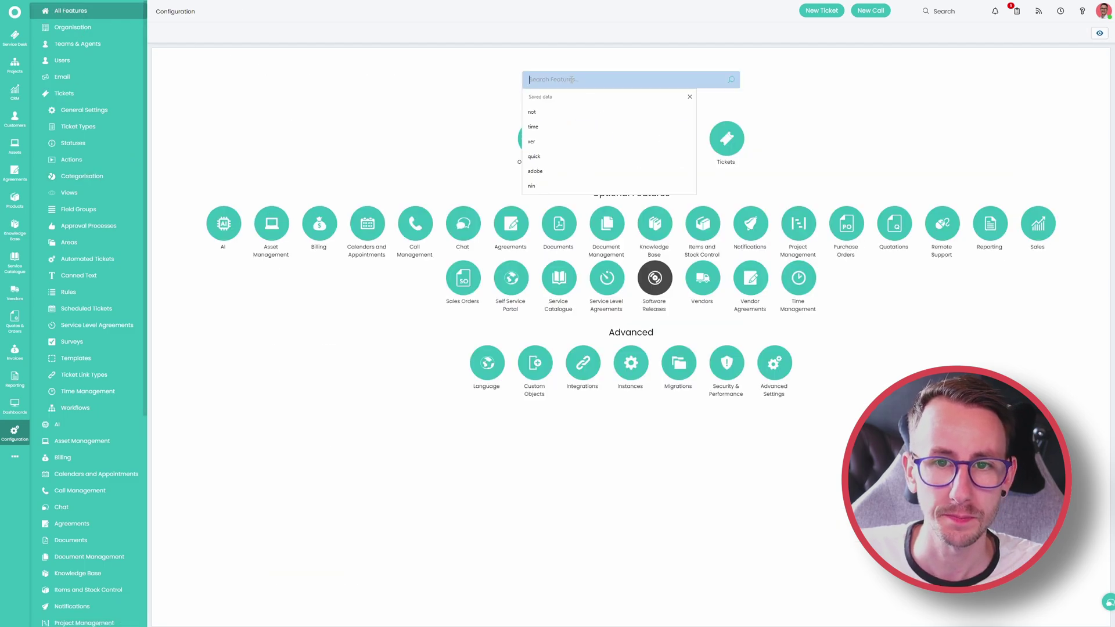
text(tom)
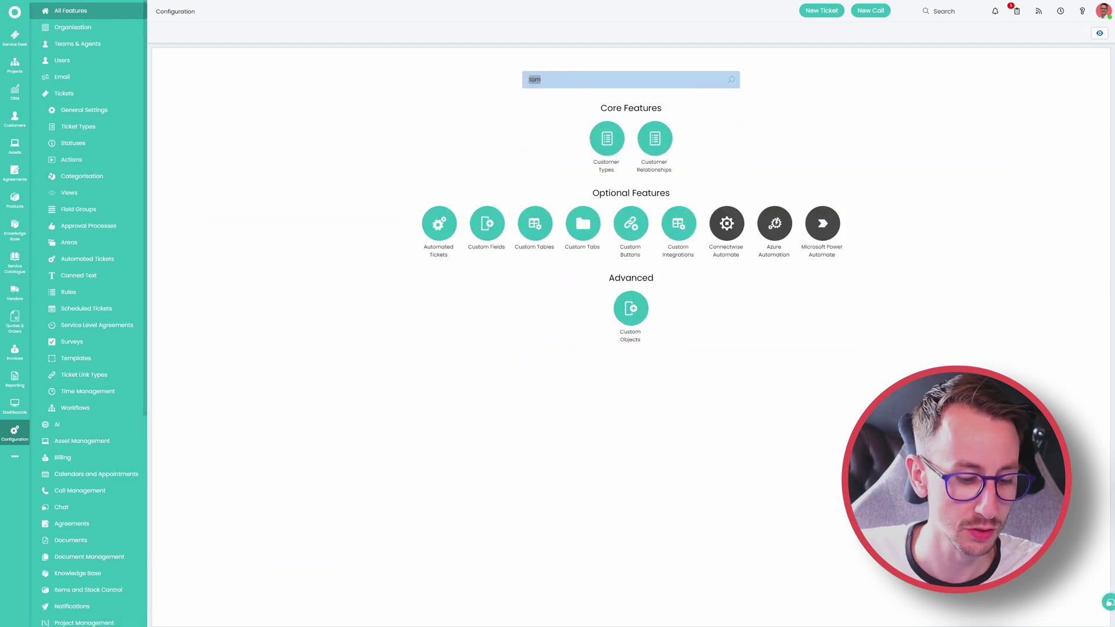
text(time)
key(Return)
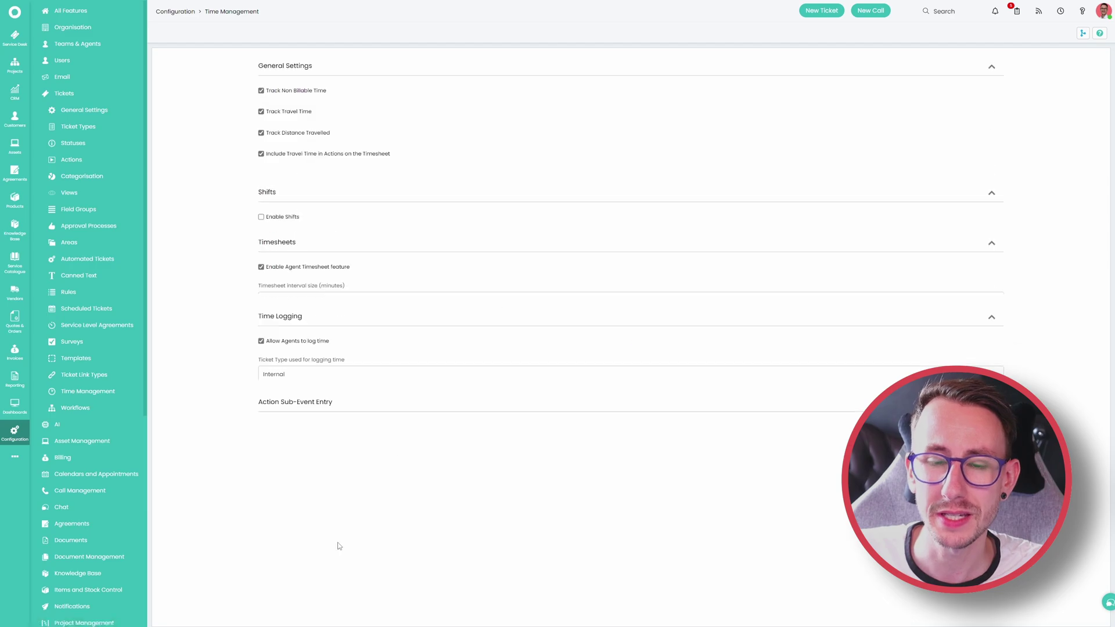
scroll(337, 523, down, 5)
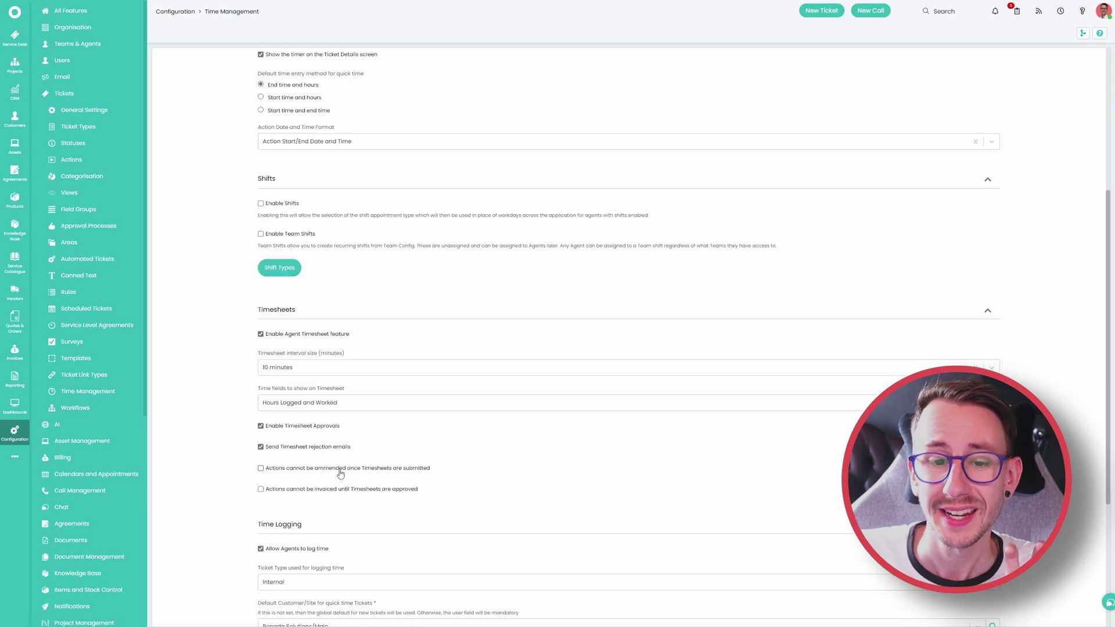
scroll(348, 500, down, 3)
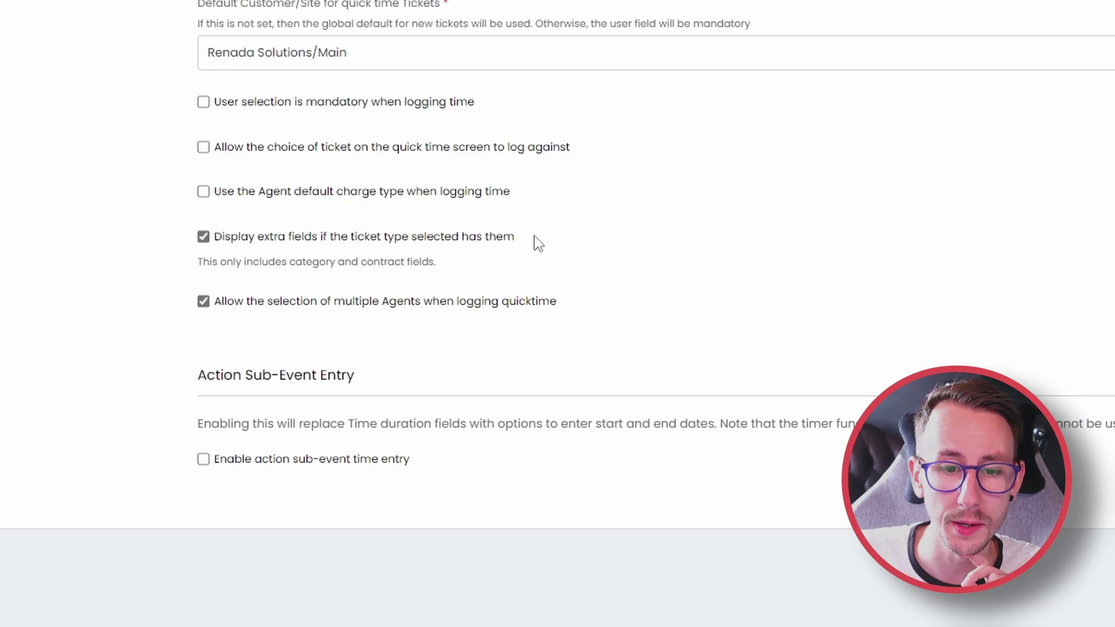
drag(422, 421, 317, 425)
drag(320, 250, 442, 272)
click(157, 273)
click(407, 270)
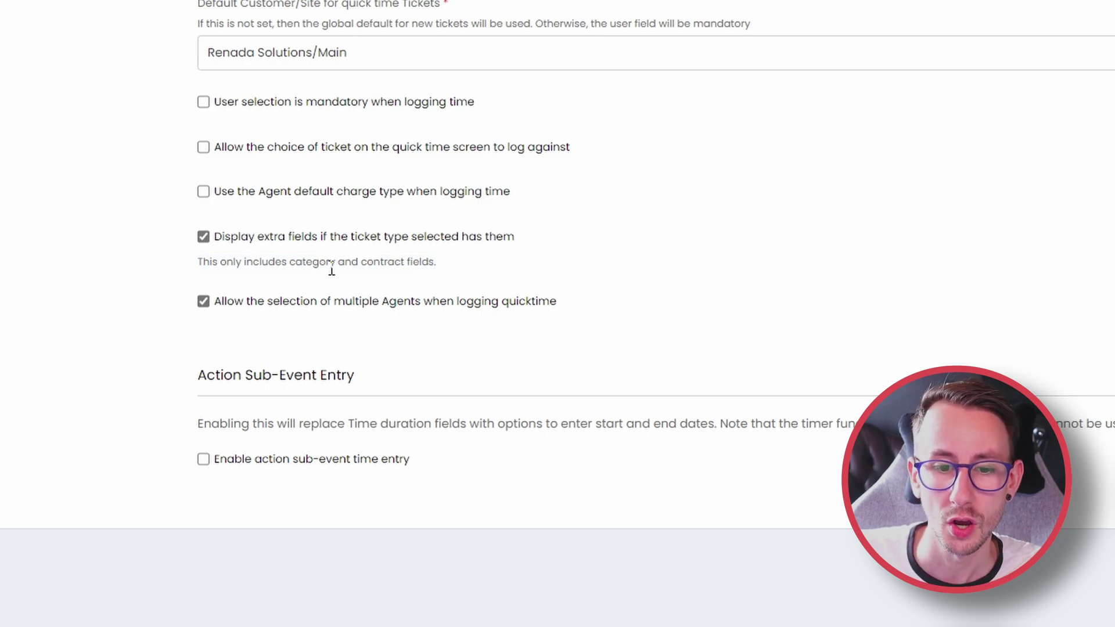
drag(332, 269, 287, 267)
click(273, 284)
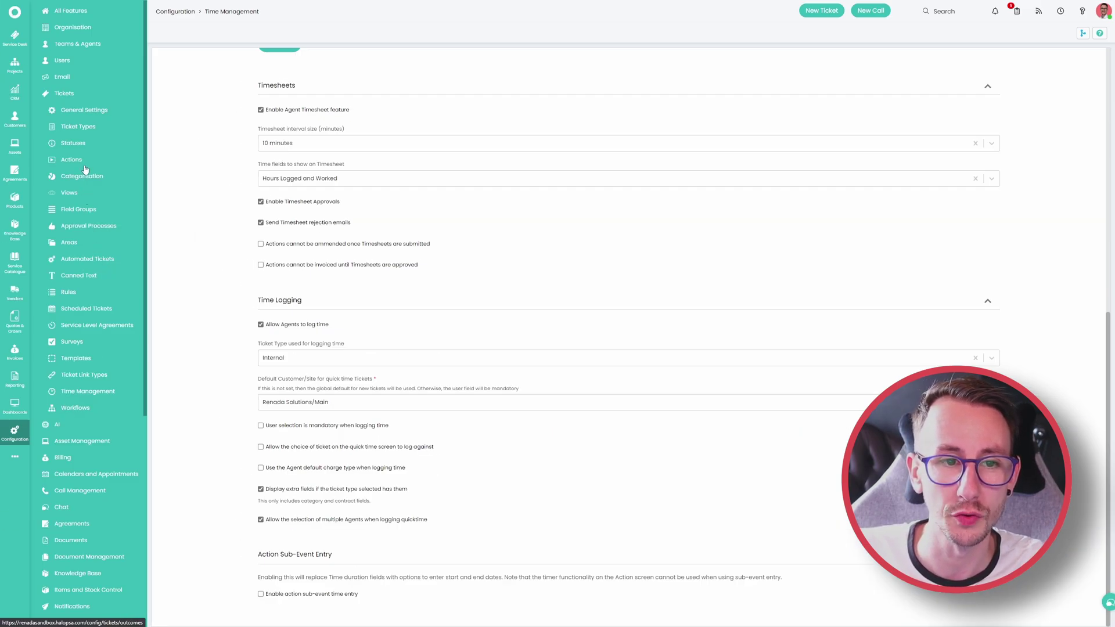
View the five Time Category values, including Professional Development, then list the 22 ticket types
click(85, 174)
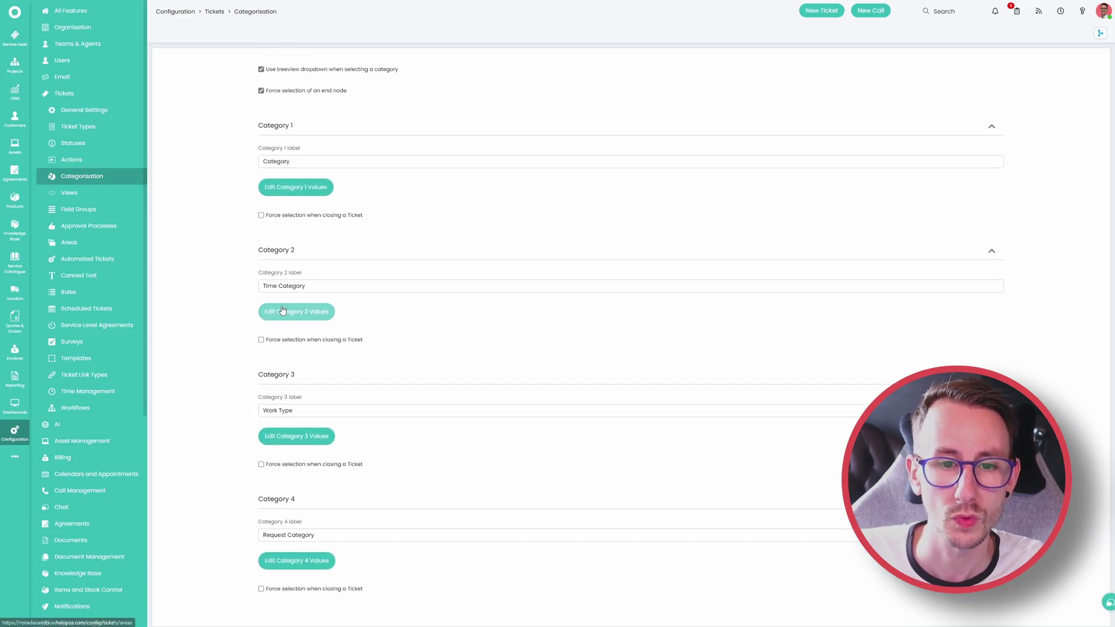
click(283, 309)
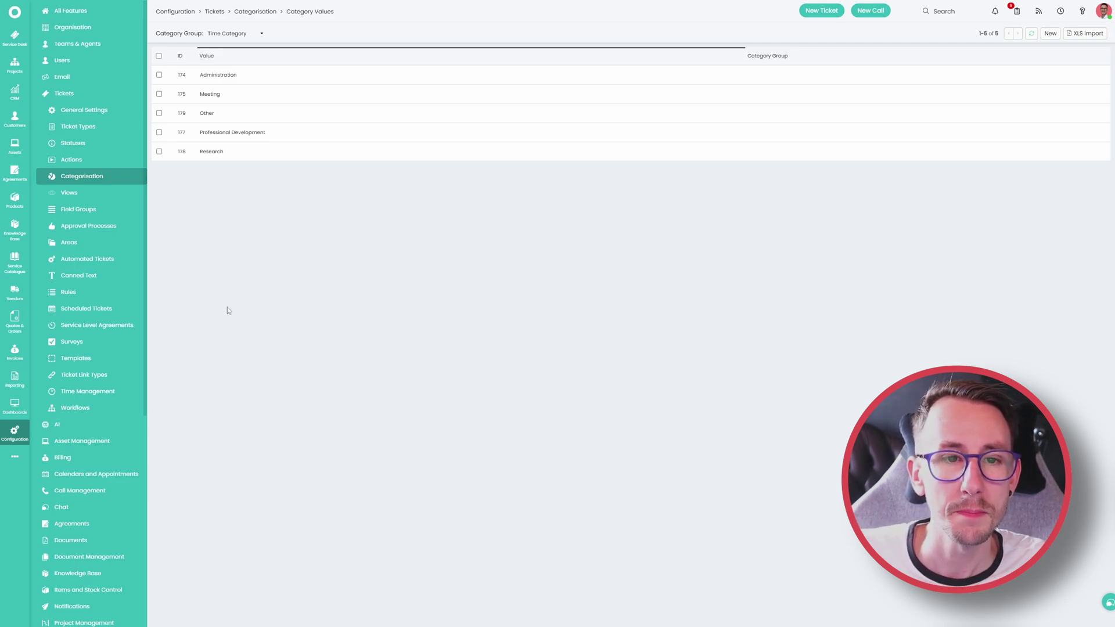
click(125, 128)
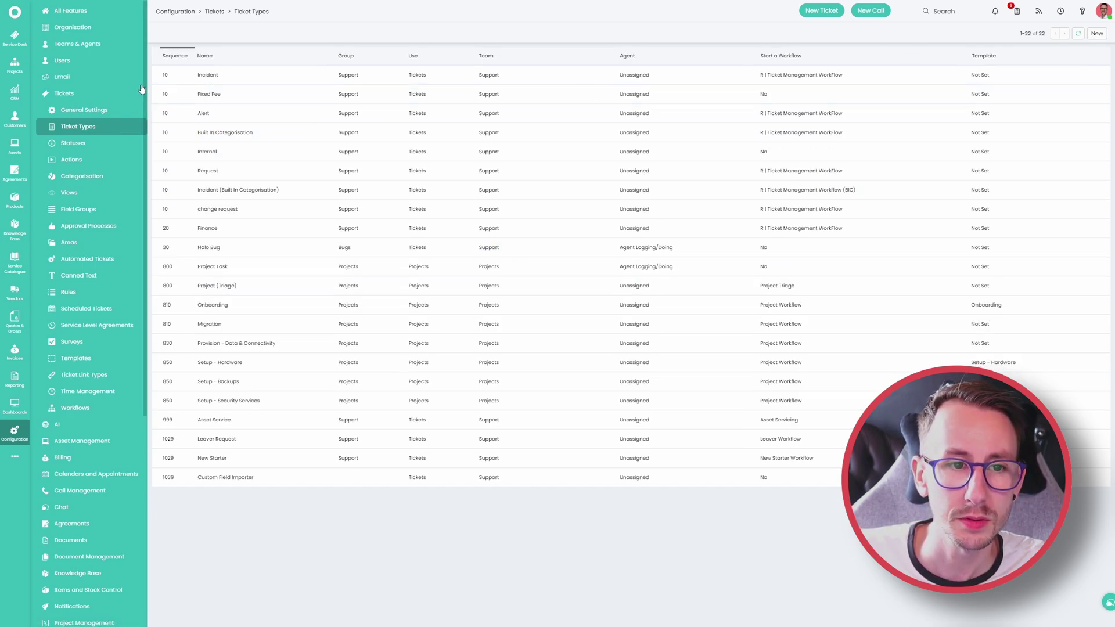
Search all features for 'time', open Time Management and scroll to its Timesheets settings
click(118, 97)
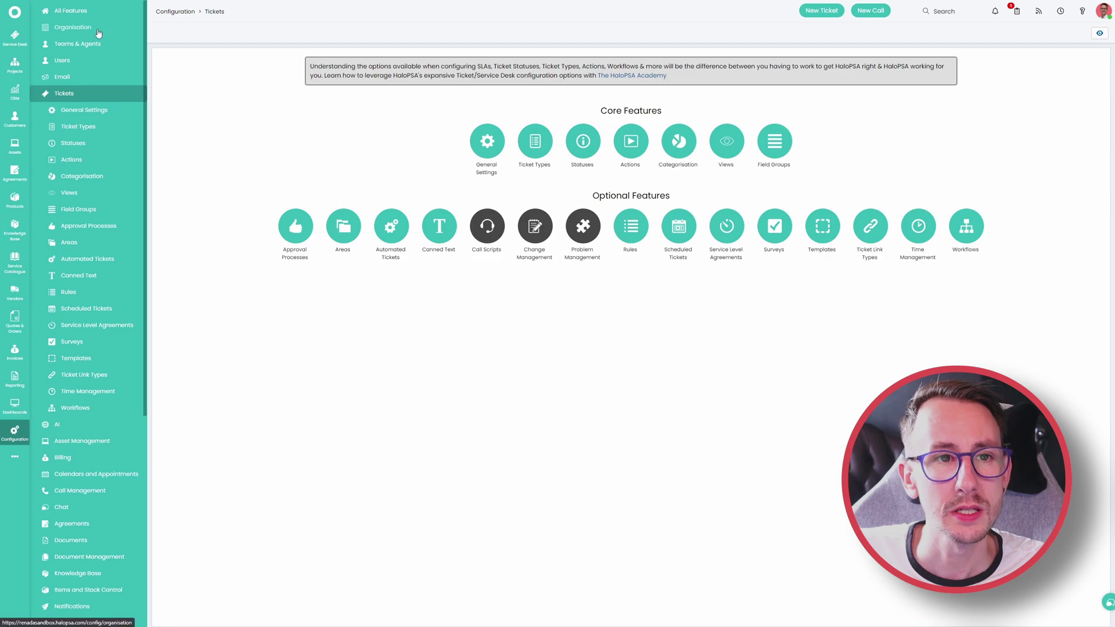
click(72, 27)
click(71, 11)
click(554, 79)
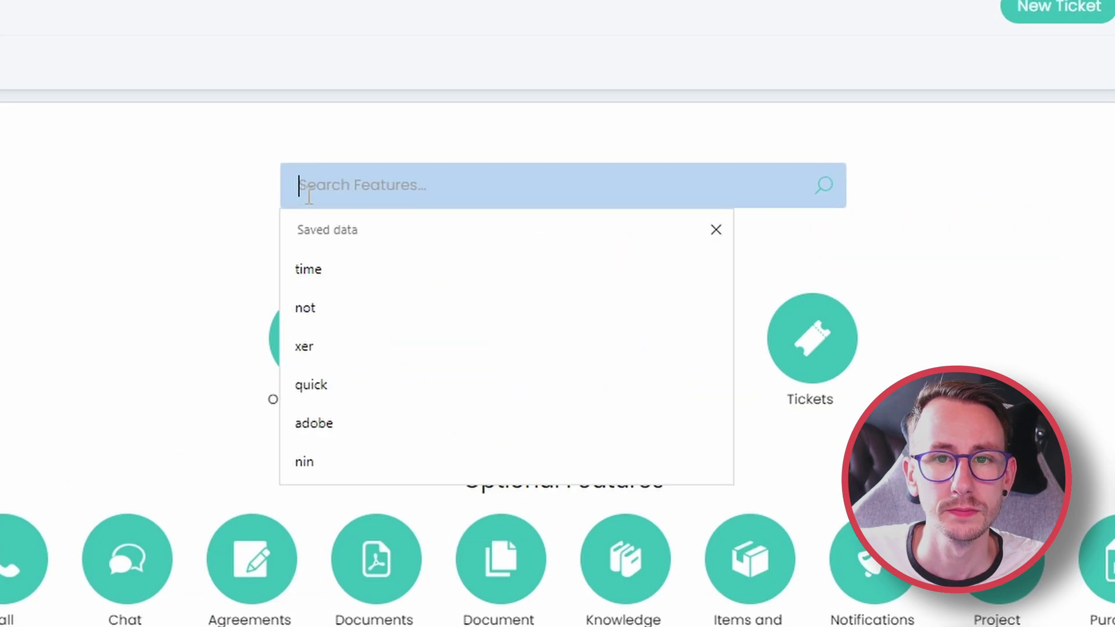
text(timesheet)
click(372, 266)
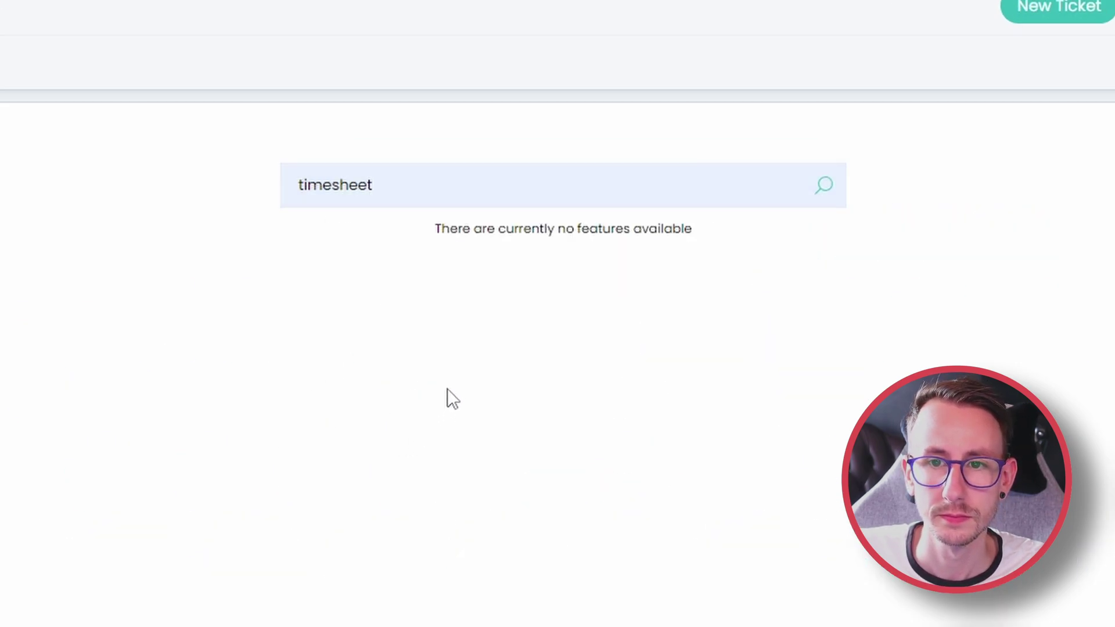
key(BackSpace)
key(BackSpace)
key(BackSpace)
key(BackSpace)
key(BackSpace)
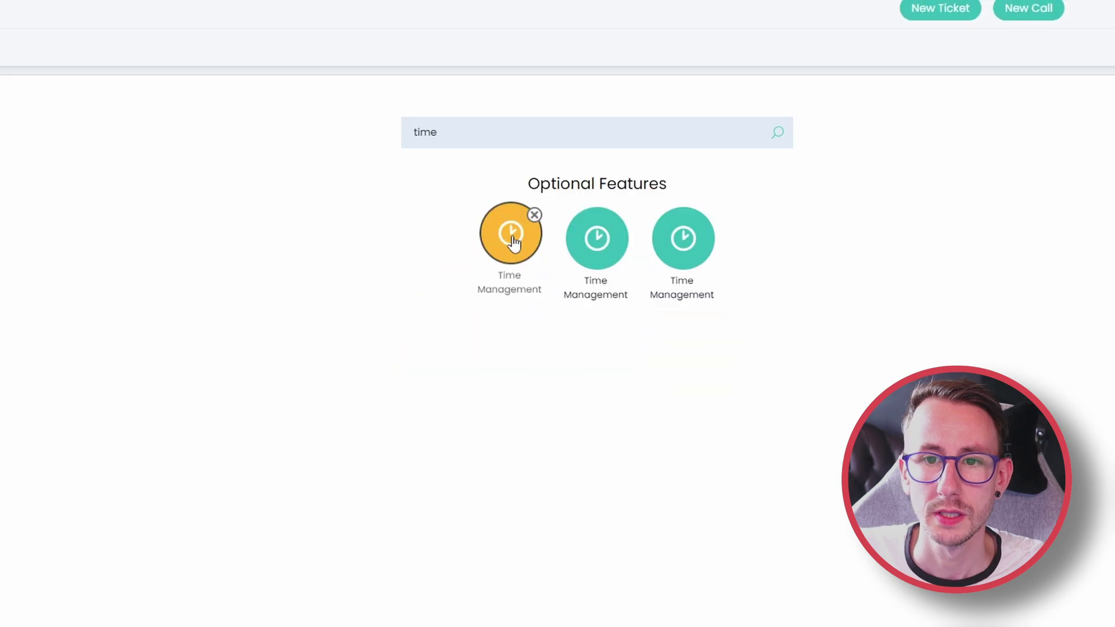
click(547, 186)
scroll(451, 447, down, 7)
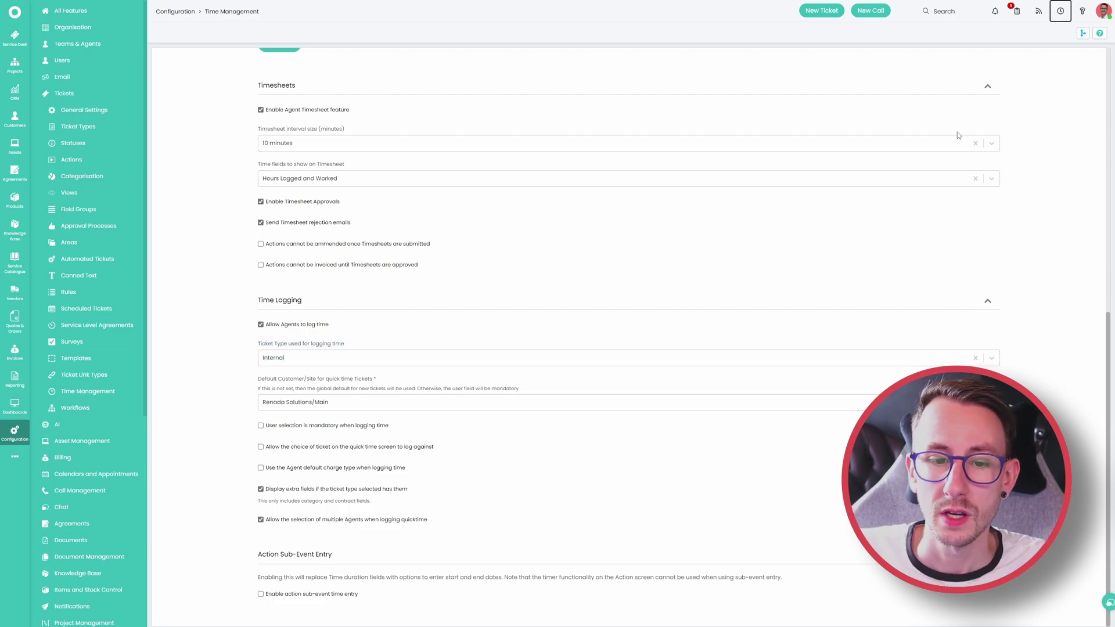
click(1065, 16)
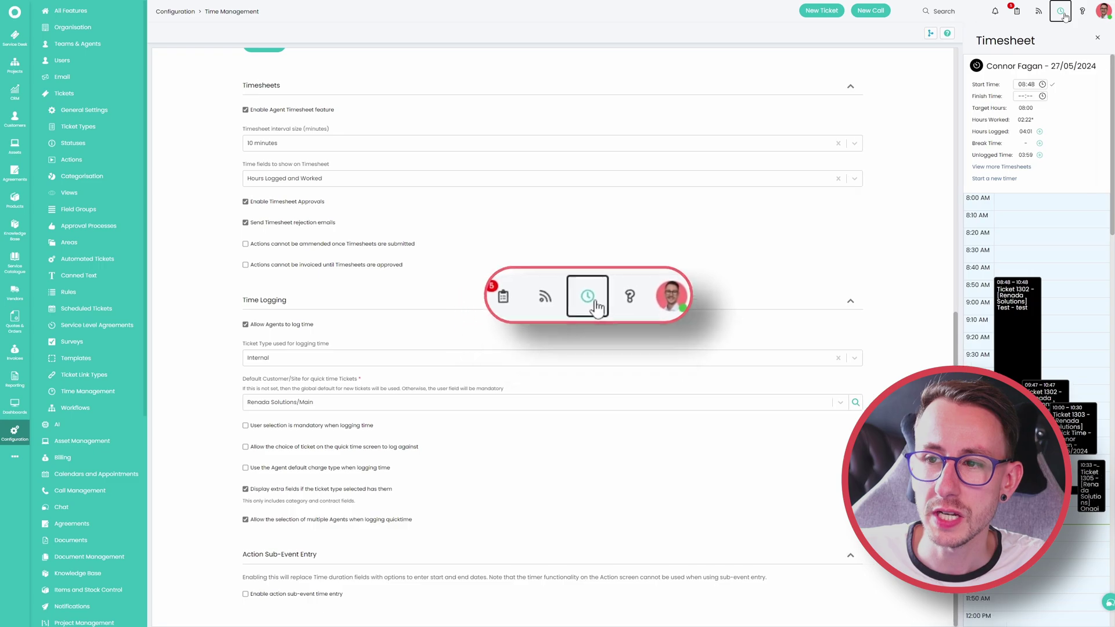
click(1007, 180)
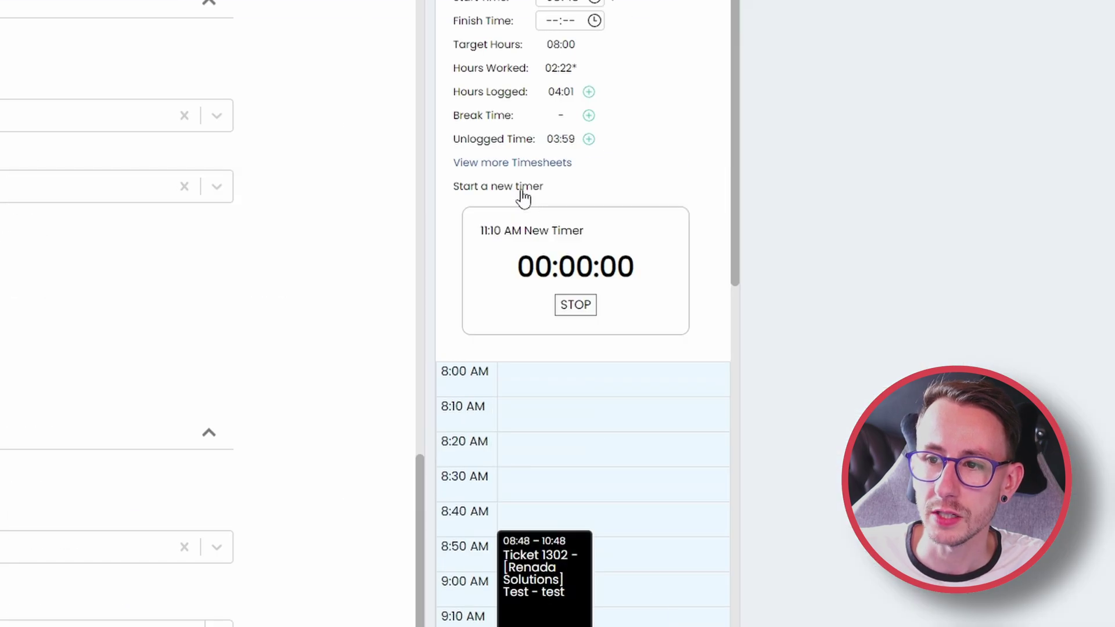
click(1032, 237)
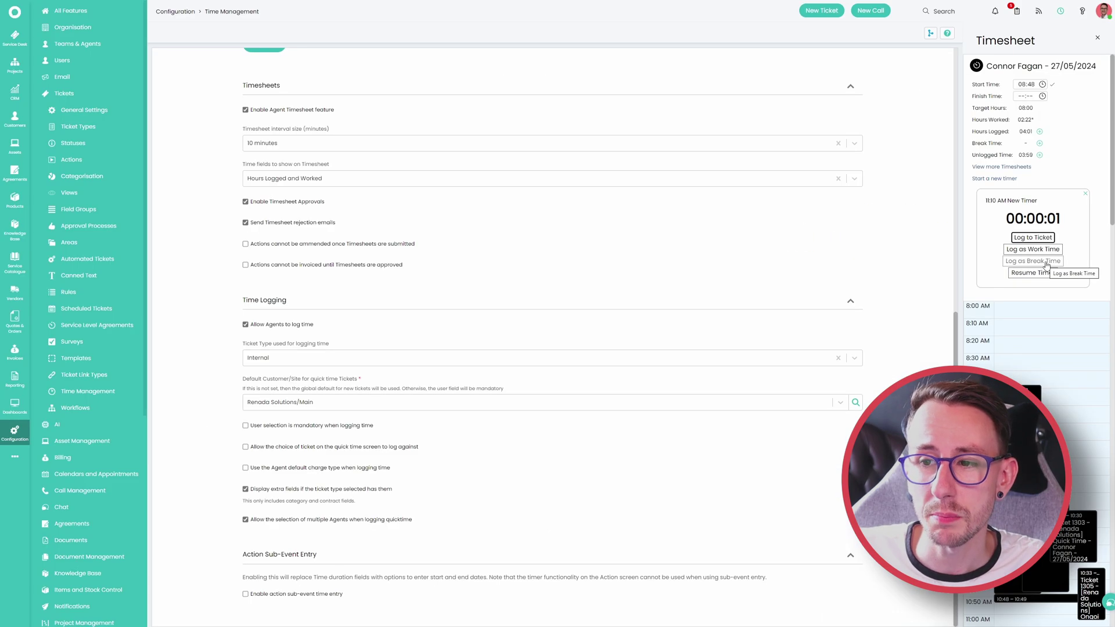
click(601, 355)
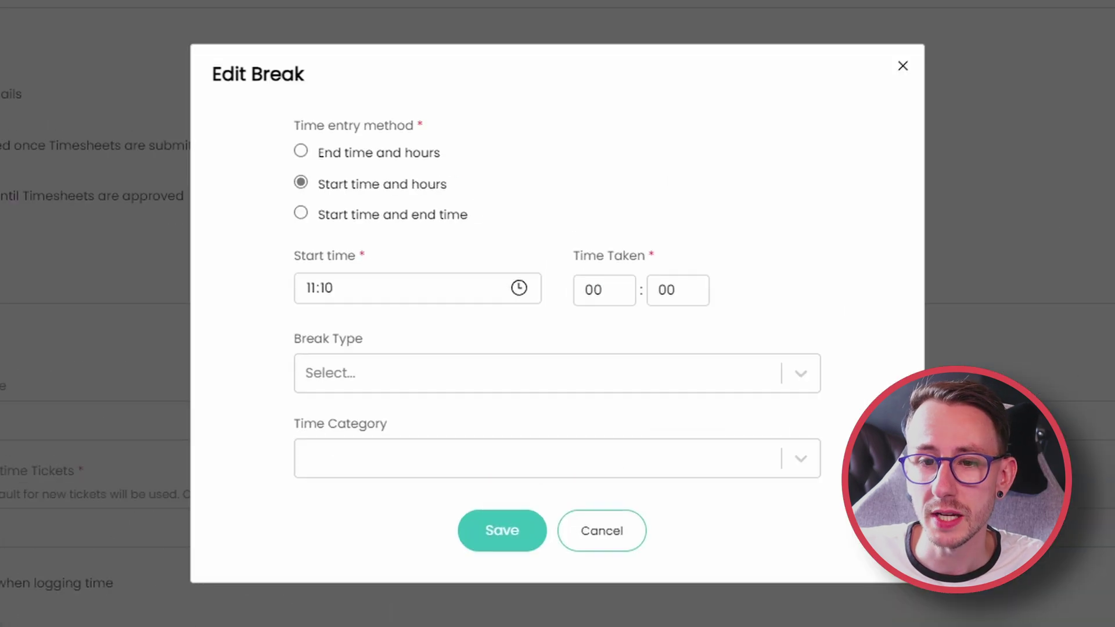
click(357, 374)
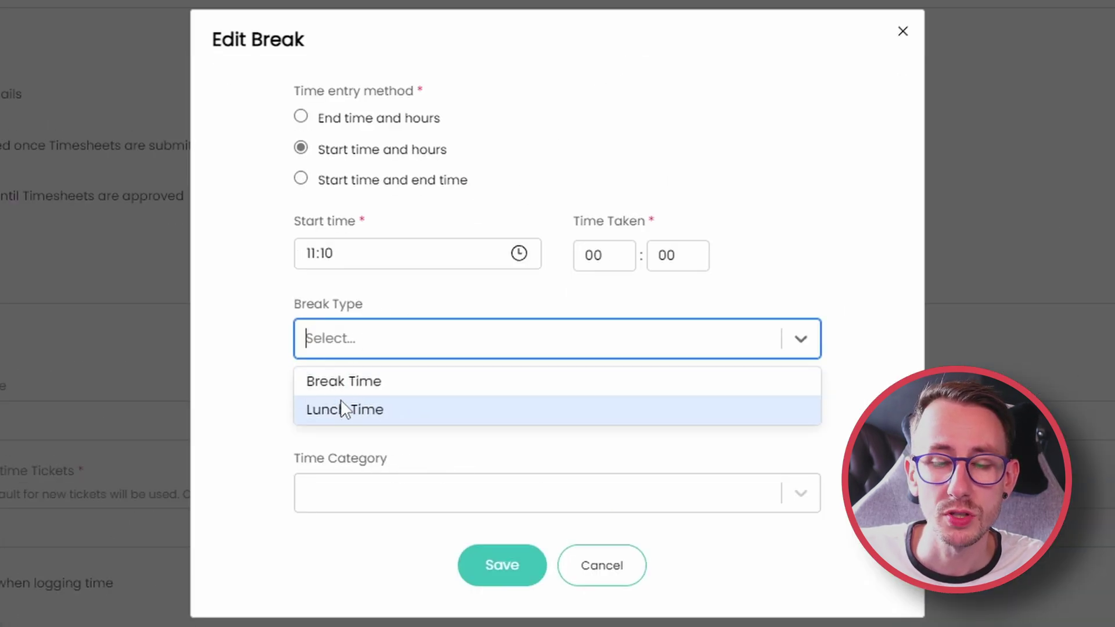
click(376, 382)
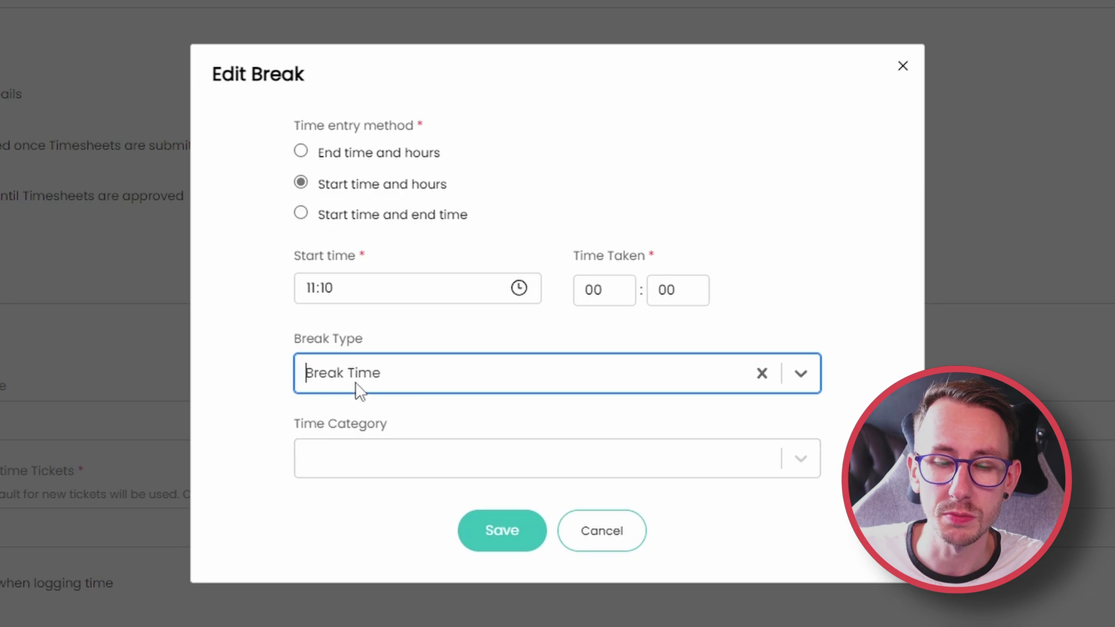
triple_click(400, 372)
click(251, 368)
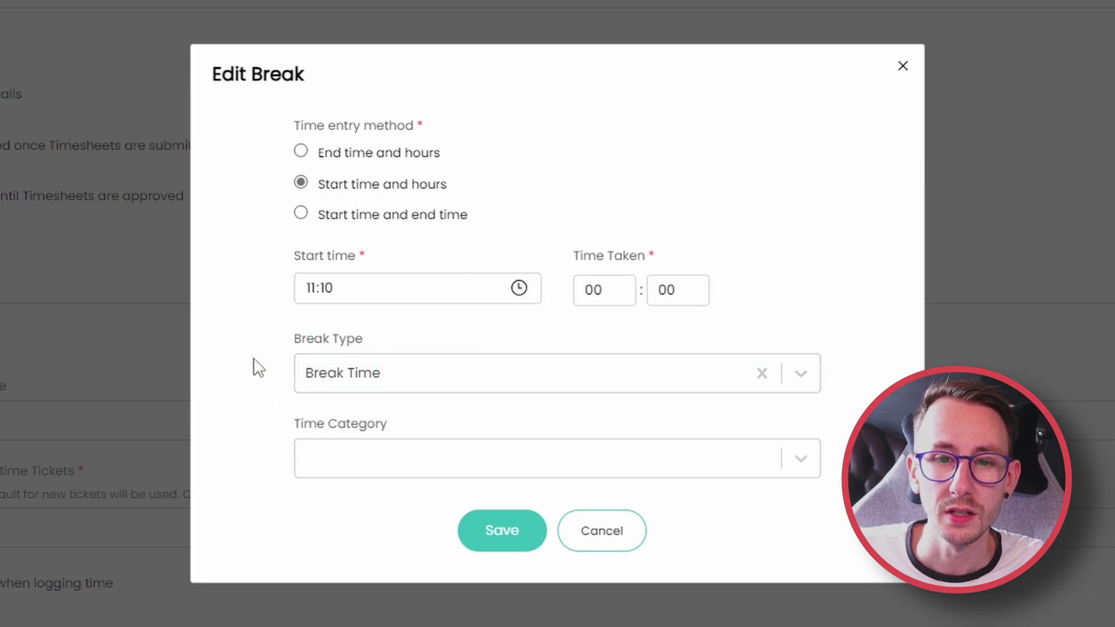
click(631, 535)
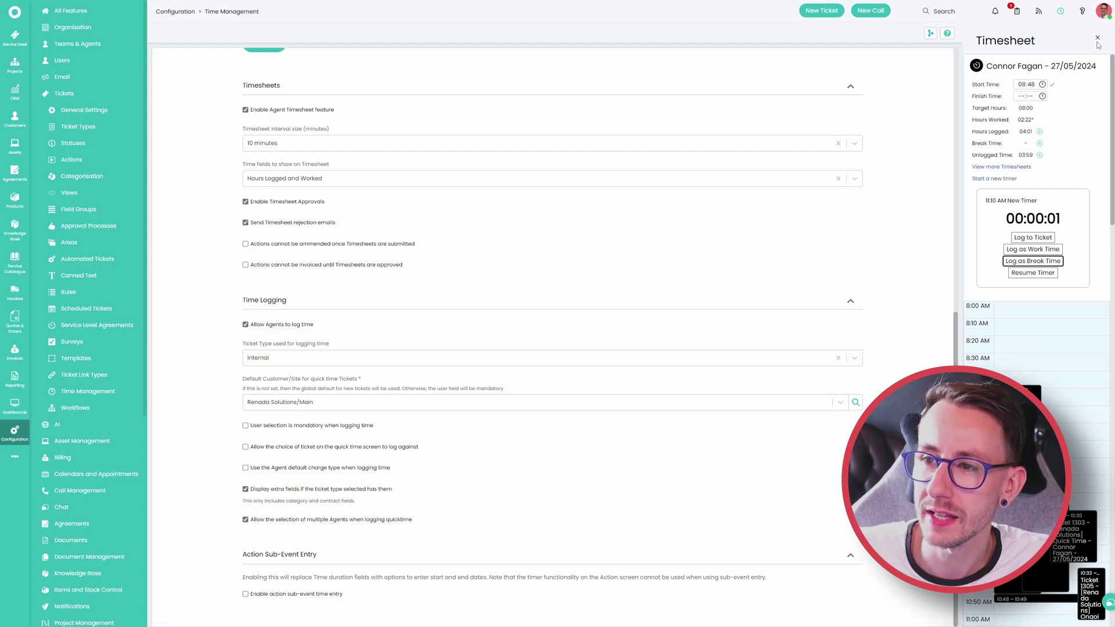
click(1098, 38)
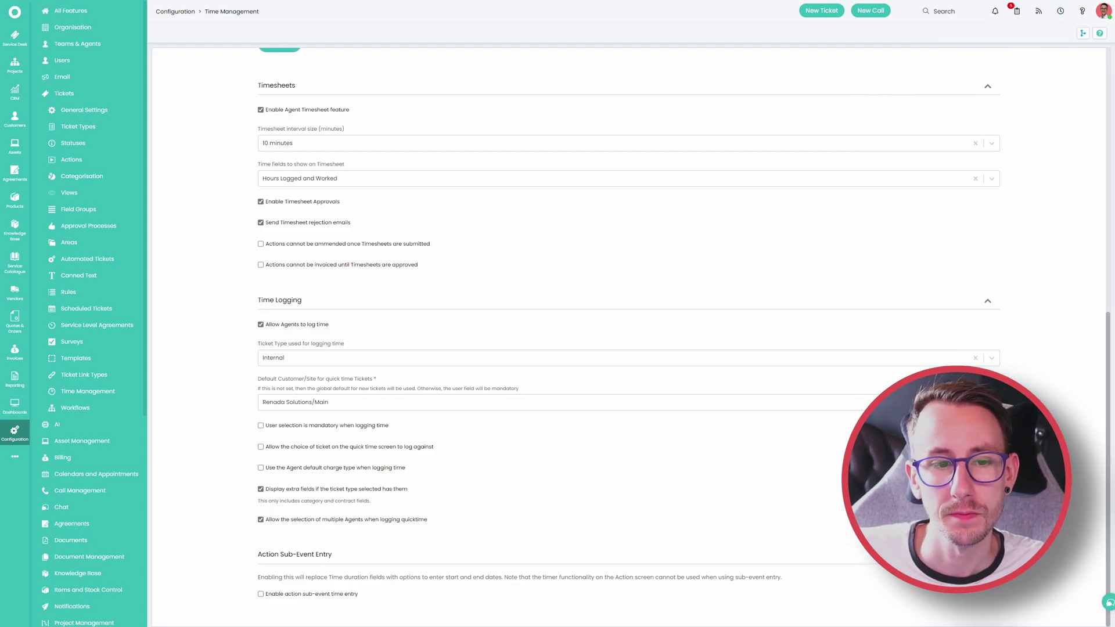
Open the Agent Insights dashboard and check its Training Time scorecard figures
click(15, 405)
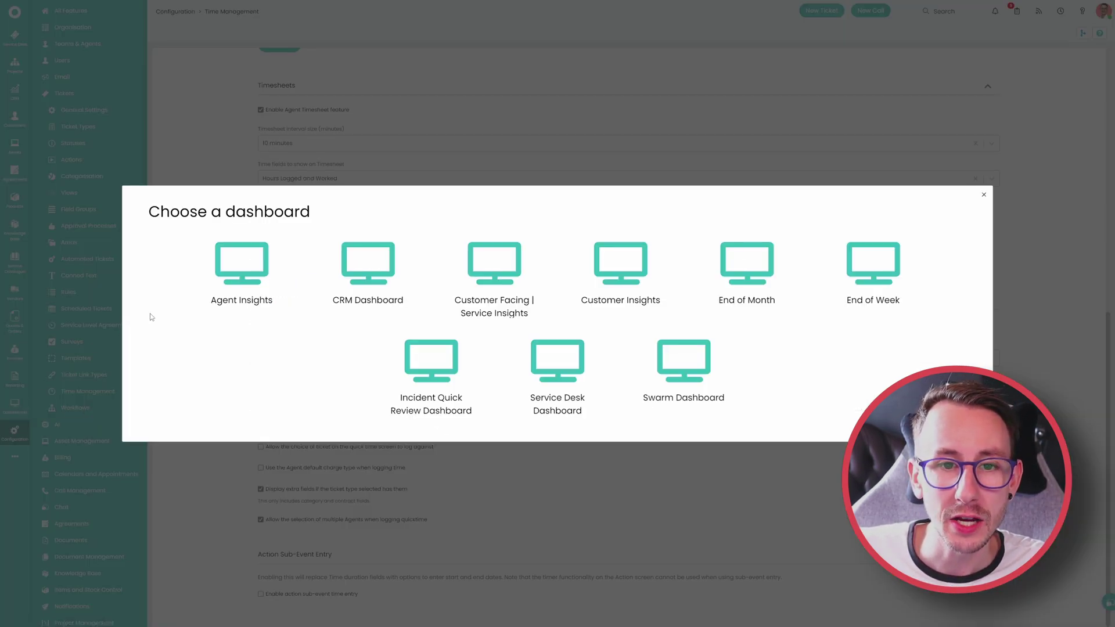
click(243, 297)
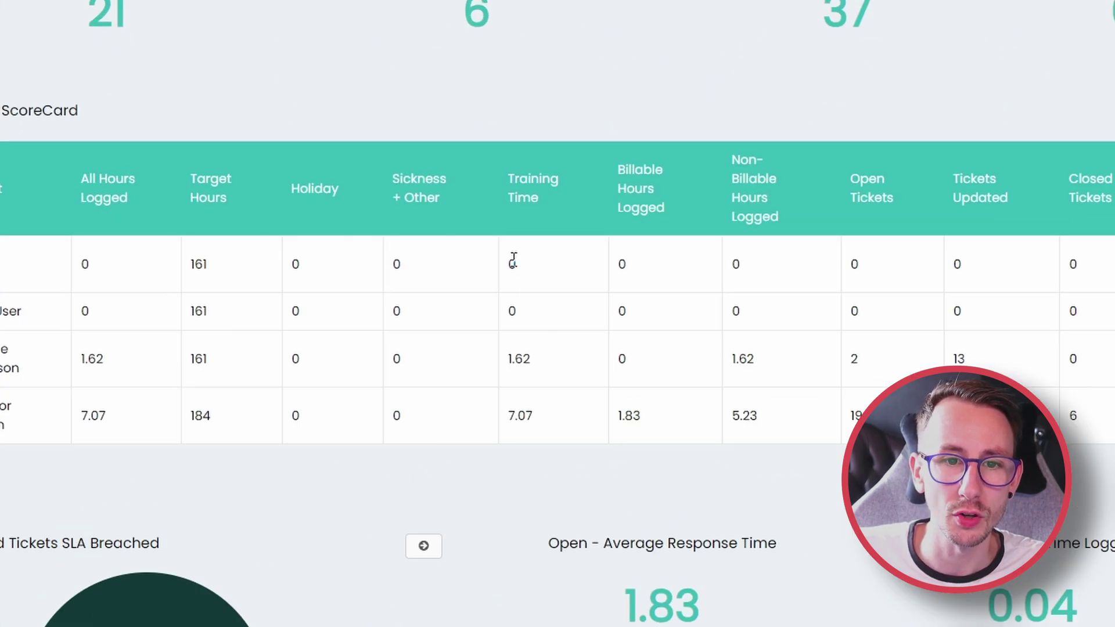
drag(513, 258, 535, 414)
click(535, 413)
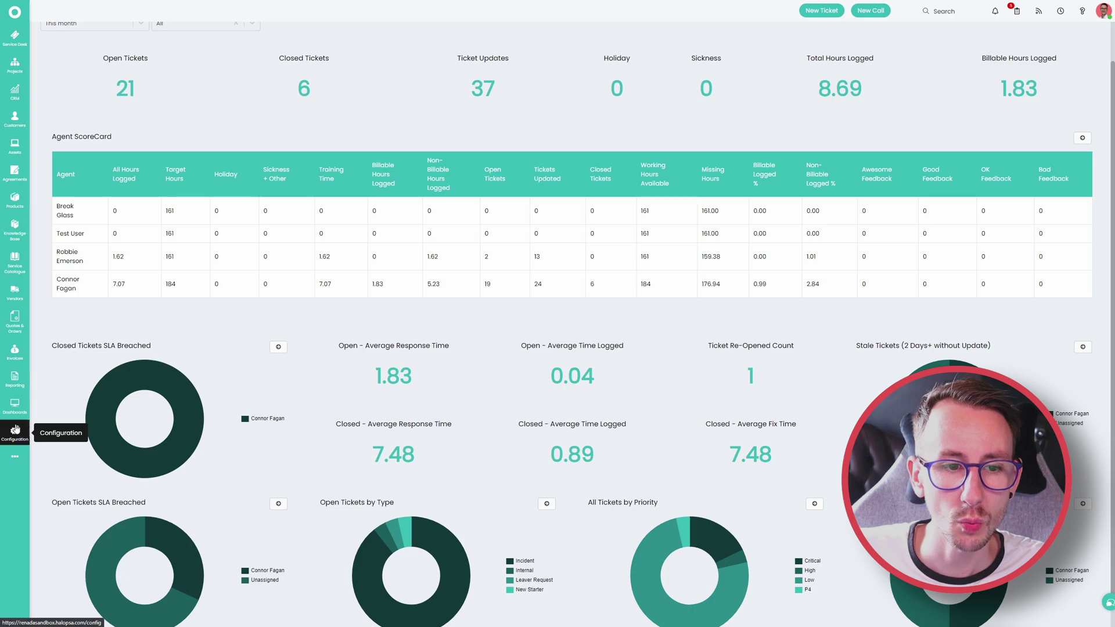
Open Agent Summary Report (Average Ticket Analysis) from the Agent Insights reports folder
click(14, 378)
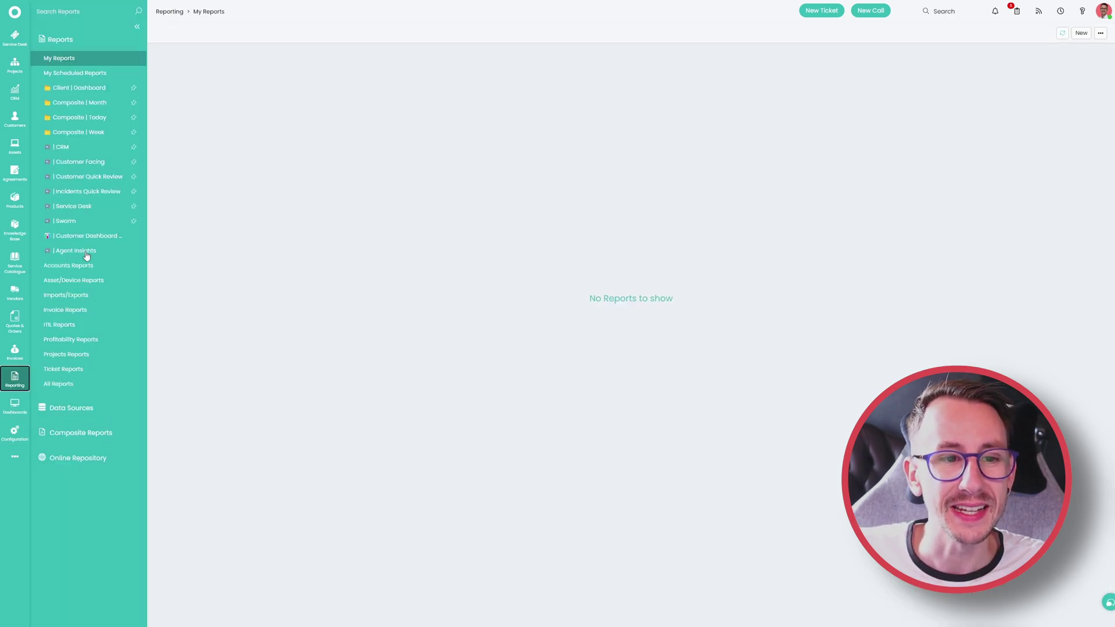
click(86, 254)
click(254, 94)
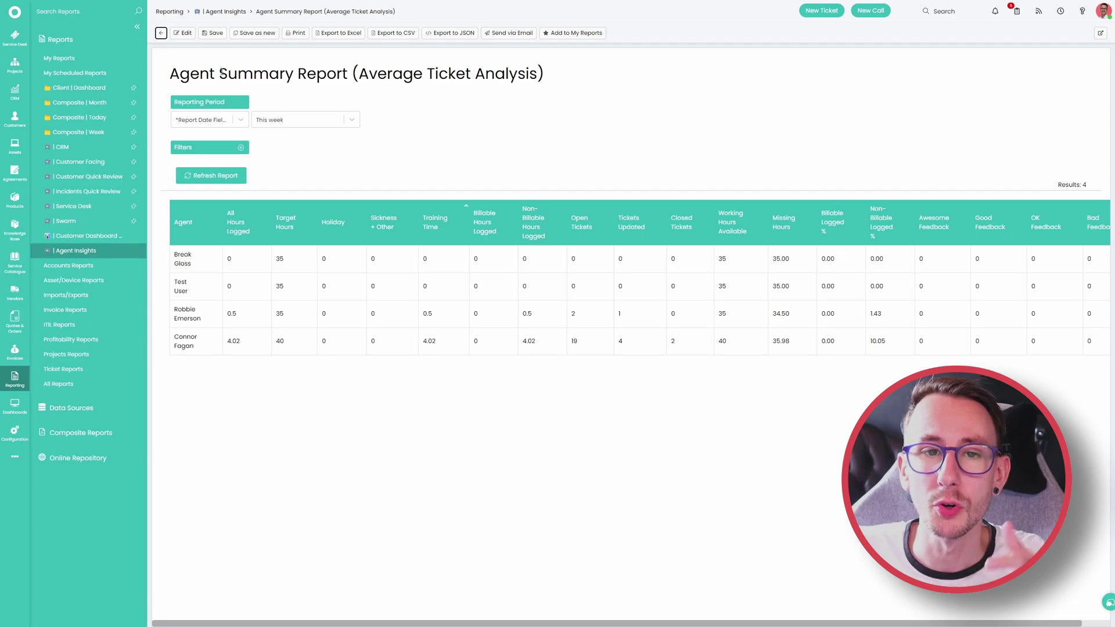
In the report SQL, replace 'is not null' after category3 with ='Professional Development'
click(184, 33)
click(176, 87)
scroll(465, 452, down, 10)
scroll(465, 453, up, 3)
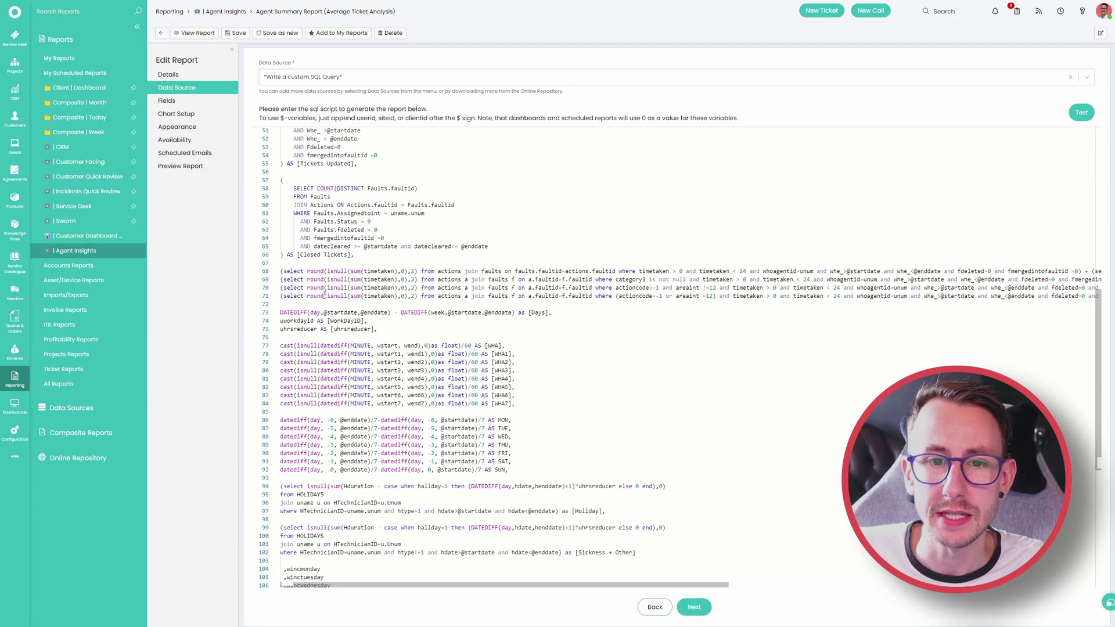
drag(418, 586, 423, 585)
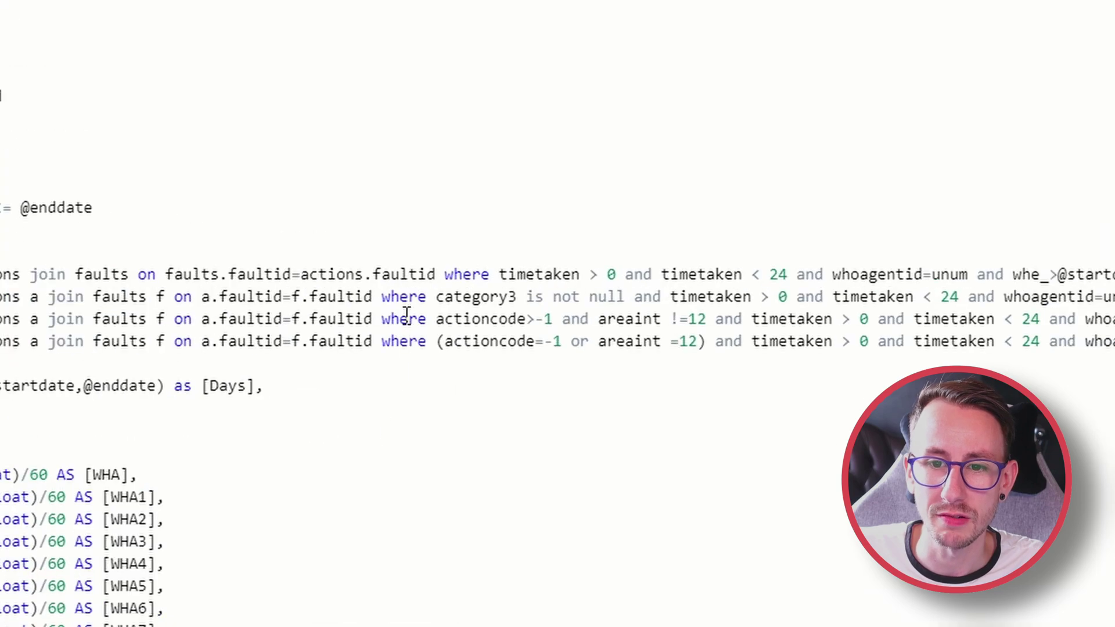
drag(383, 296, 520, 297)
click(624, 298)
text(=')
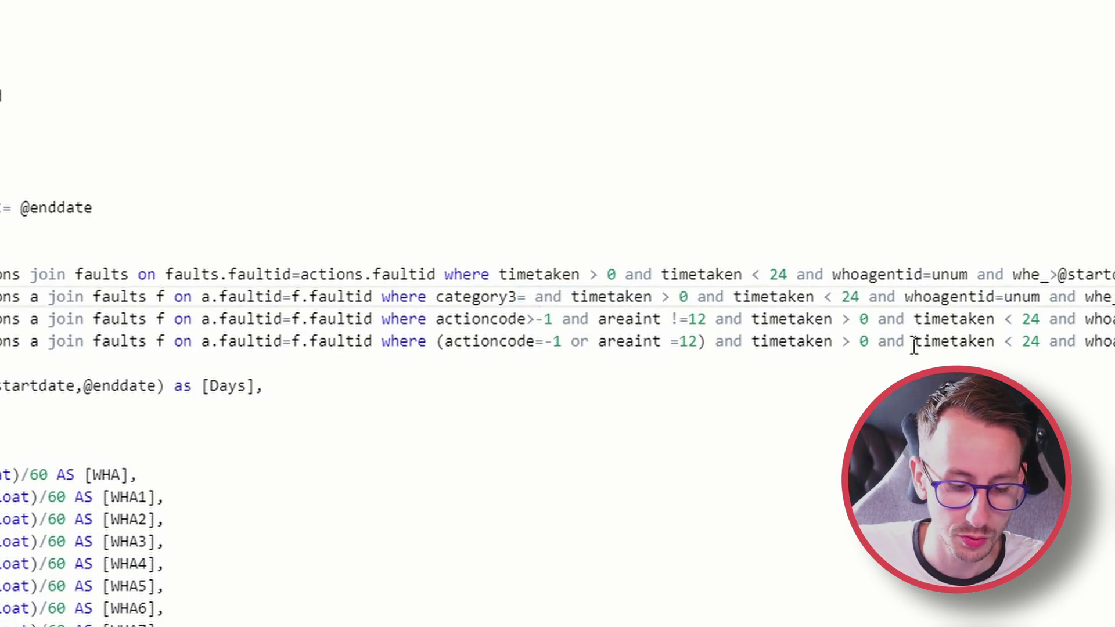
text(Professional Develop)
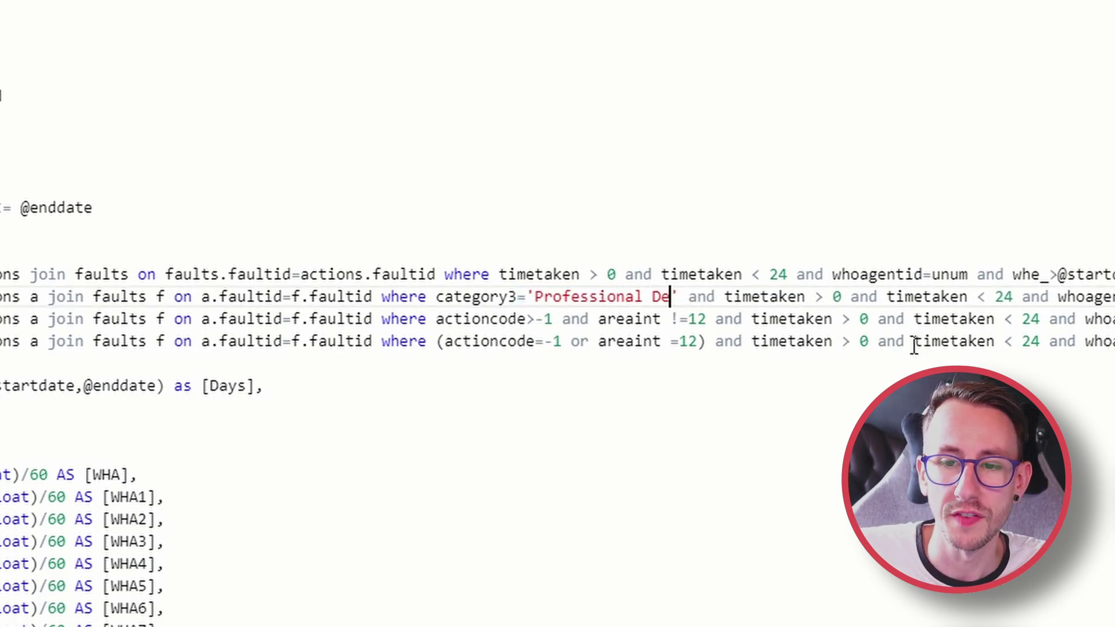
text(ment)
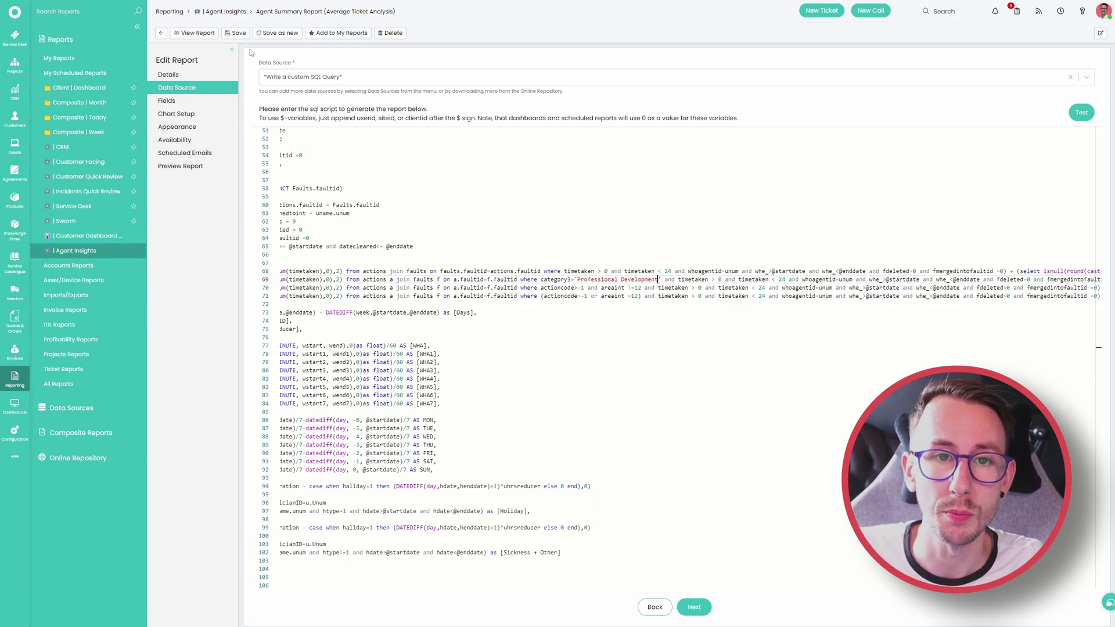
Return to the report results and check the Training Time column for the four agents
click(194, 32)
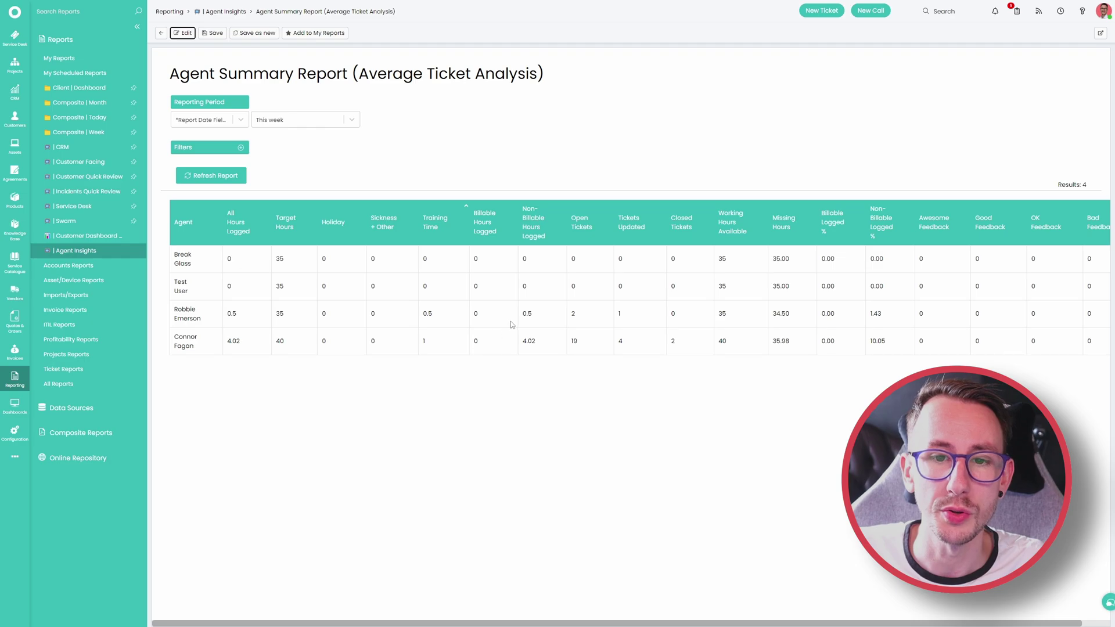
click(528, 341)
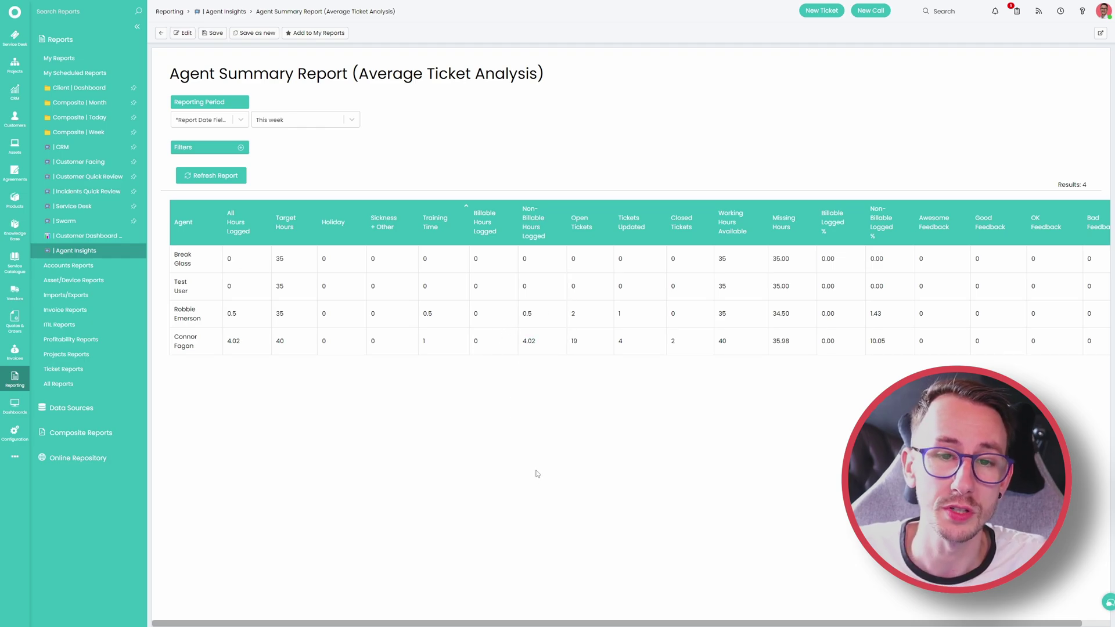